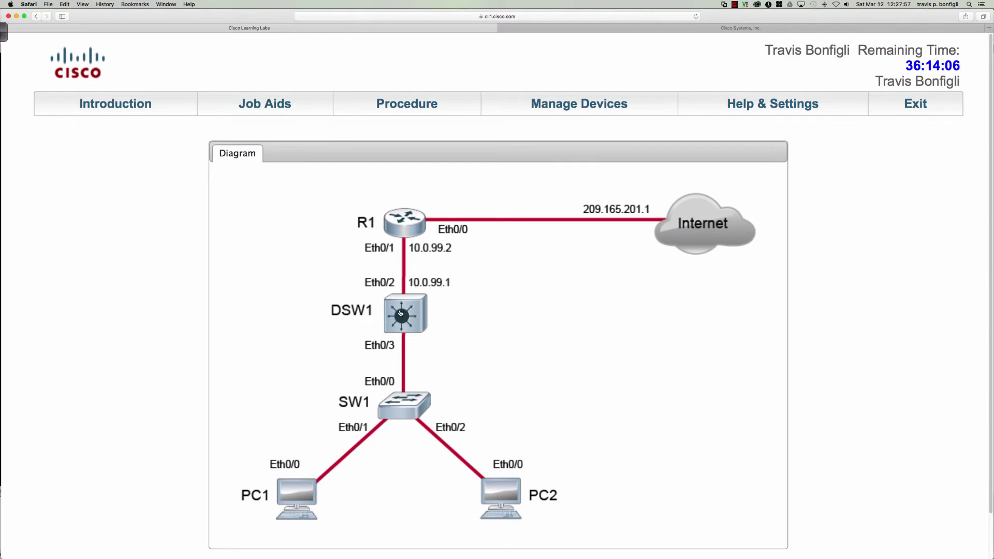
Step: Open the DSW1 console from the topology diagram and enter privileged EXEC mode
left_click(409, 313)
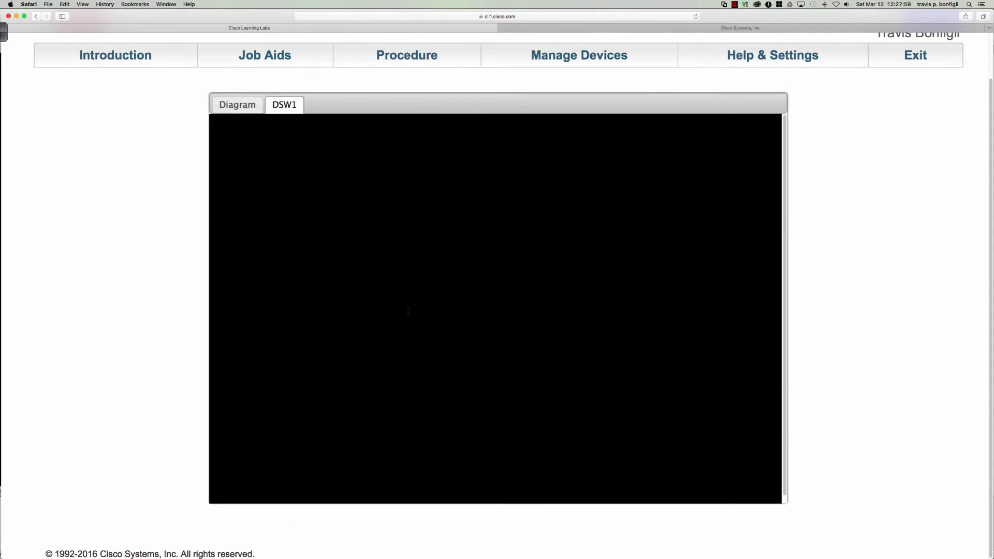
key("Return")
key("Return")
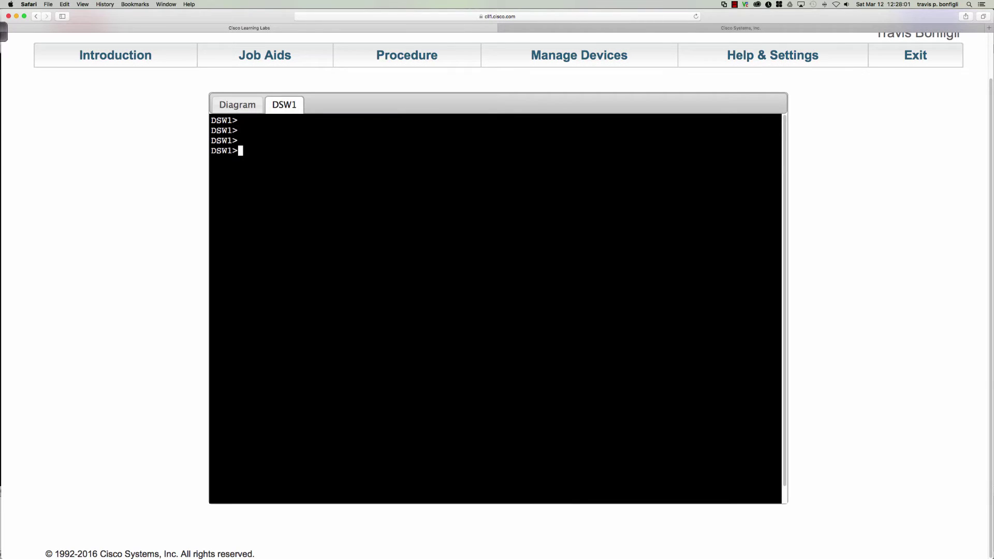
type("en")
key("Tab")
key("Return")
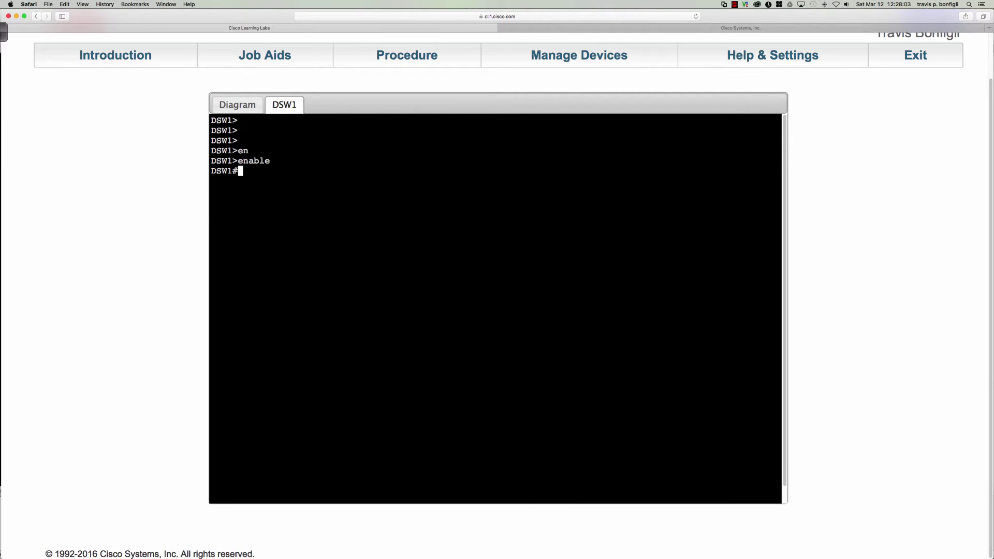
Step: Enter global configuration mode on DSW1 and display the brief VLAN table from there
type("con")
key("Tab")
type("f")
key("Tab")
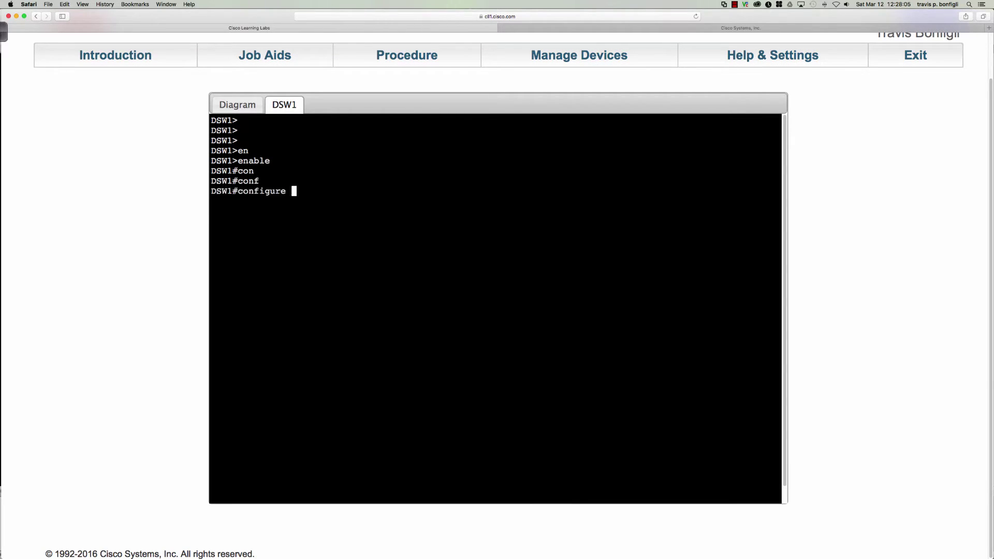
type("t")
key("Tab")
key("Return")
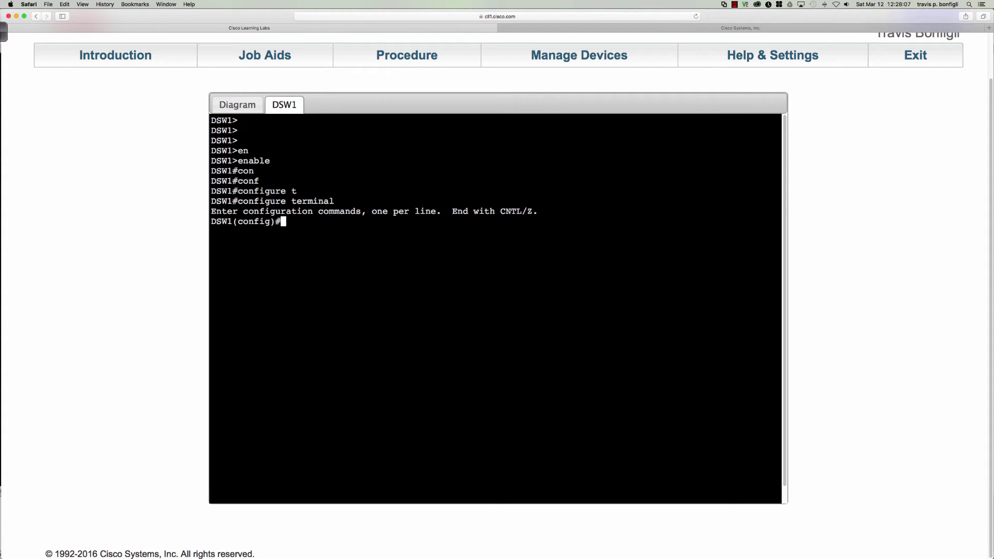
type("do sh vlan bri")
key("Return")
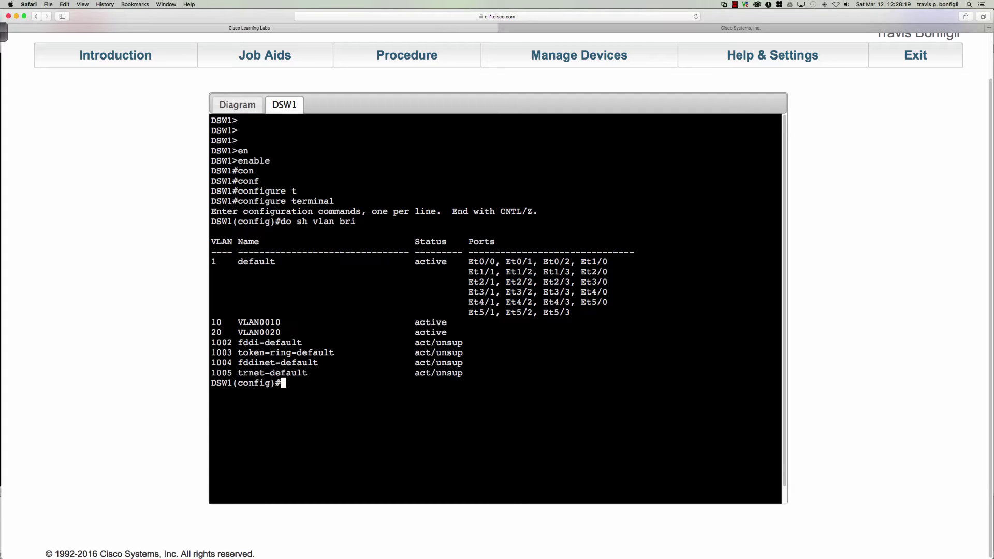
Step: Name VLAN 10 HR on DSW1
type("vlan")
type("10")
key("Return")
type("name ")
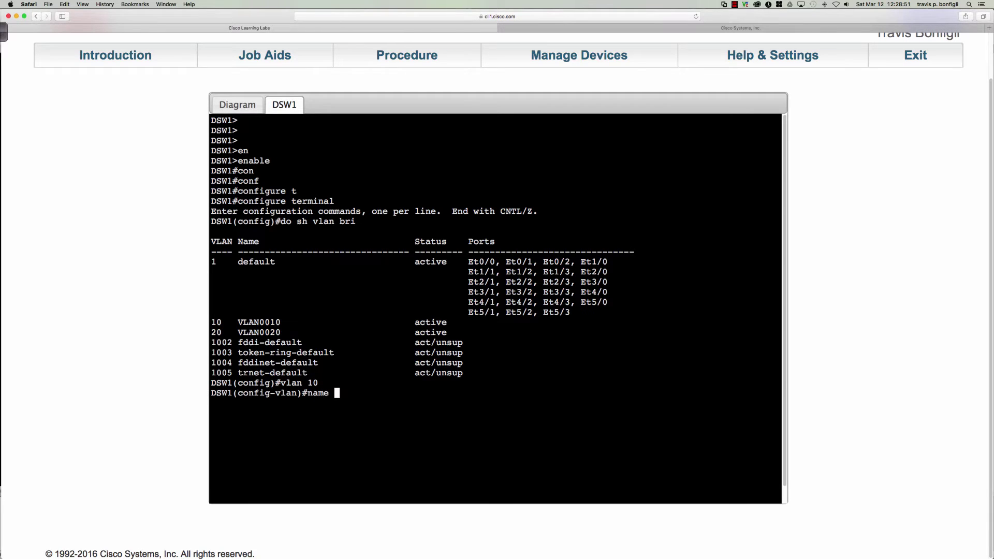
type("HR")
key("Return")
Step: Name VLAN 20 ENG on DSW1
type("vlan 20")
key("Return")
type("name ")
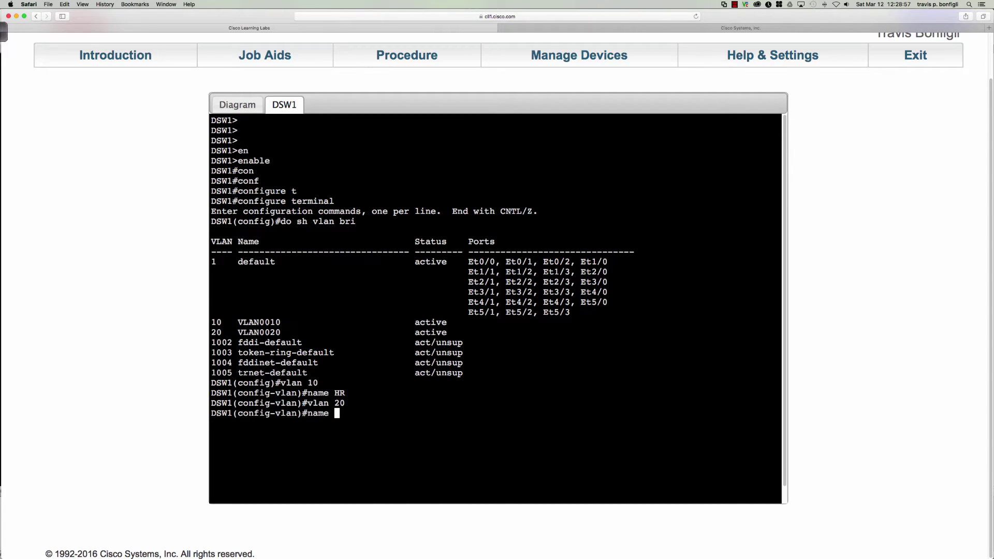
type("ENG")
key("Return")
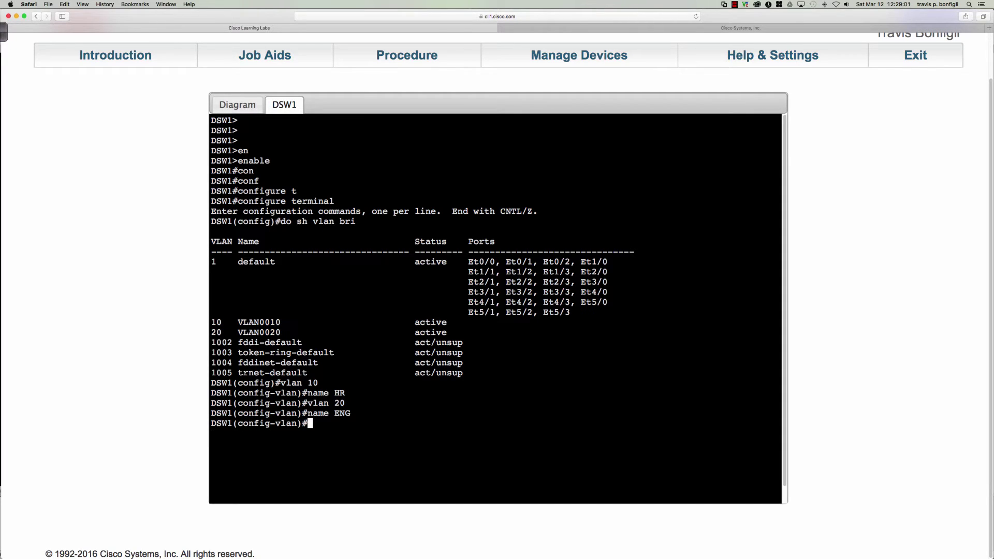
Step: Display the brief VLAN table from VLAN configuration mode and return DSW1 to privileged EXEC mode
type("do sh vlan bri")
key("Return")
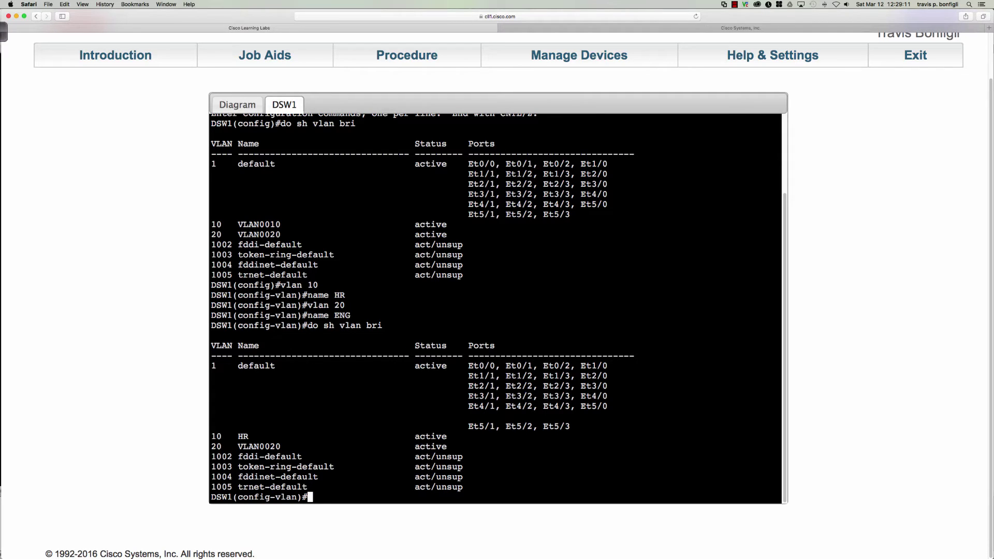
type("end")
key("Return")
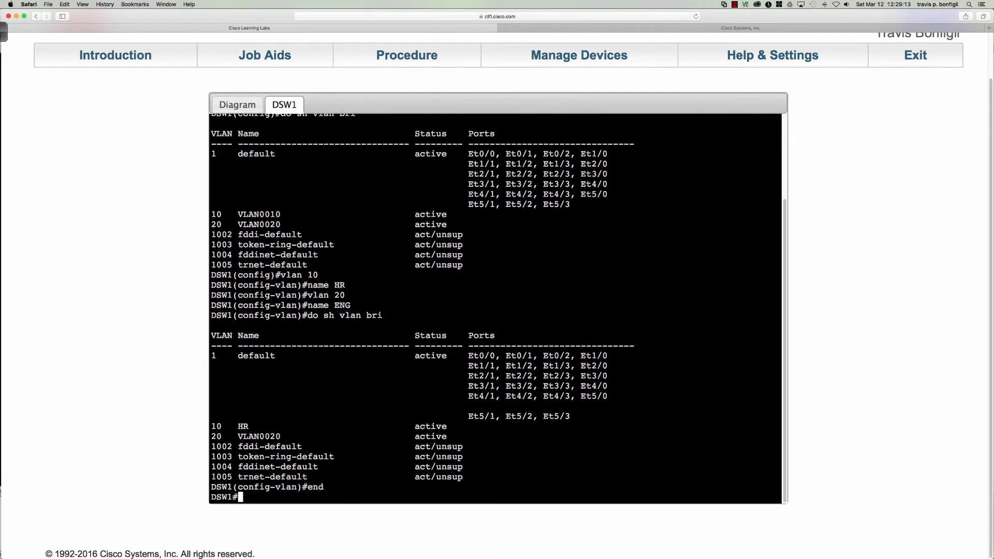
Step: Recheck the brief VLAN table on DSW1 and filter the running configuration for lines containing "routi"
key("Return")
key("Return")
type("sh vlan bri")
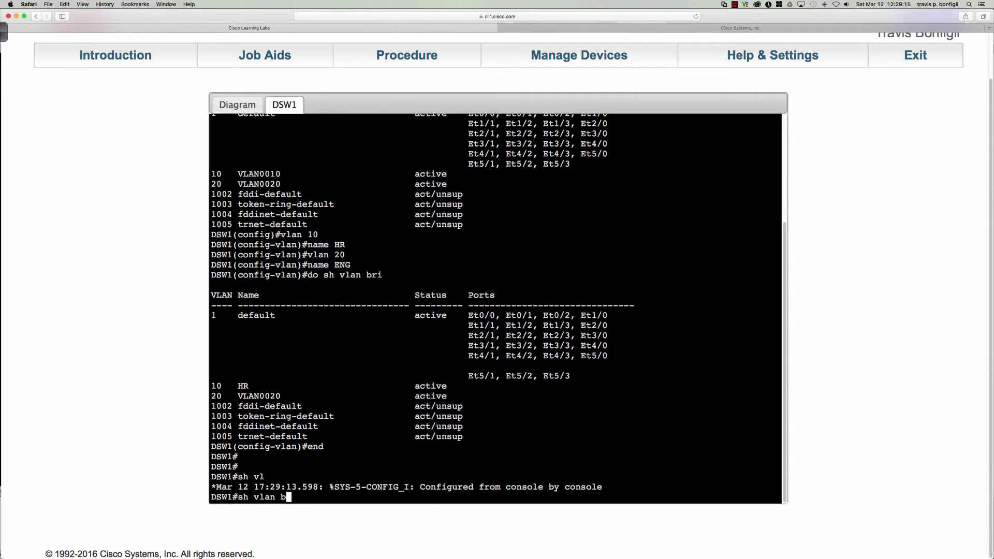
key("Return")
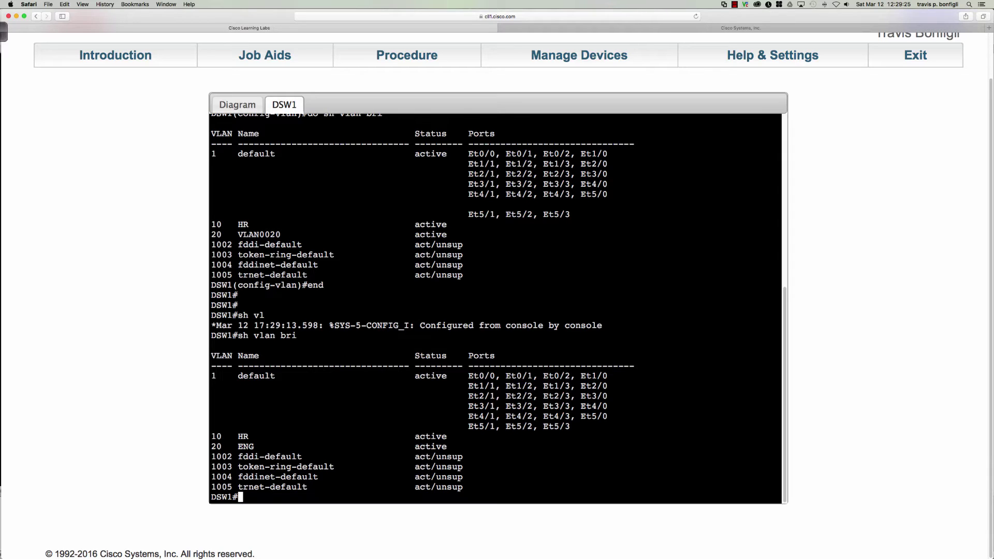
type("sh run | inc routi")
key("Return")
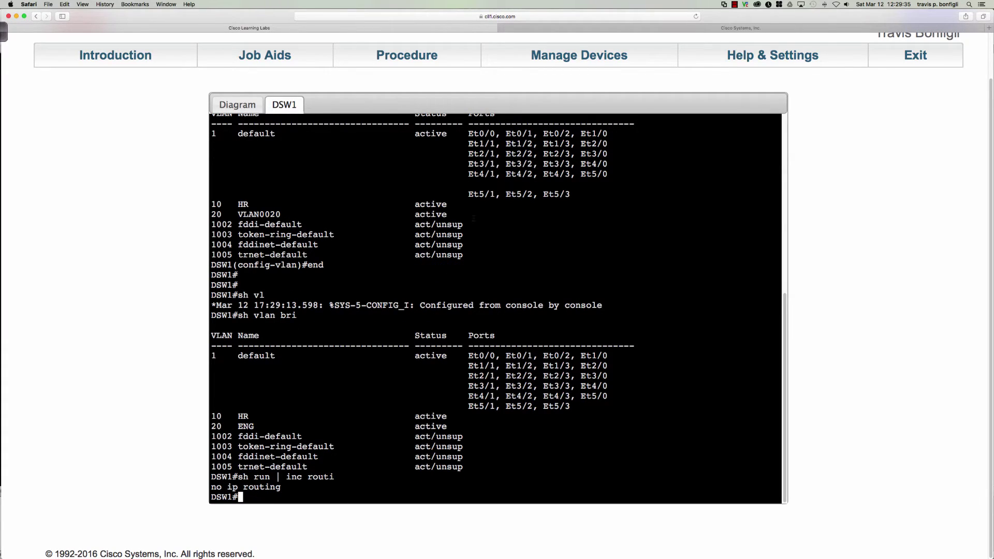
Step: Open the PC1 console from the diagram and show its brief IP interface summary in privileged EXEC mode
left_click(243, 108)
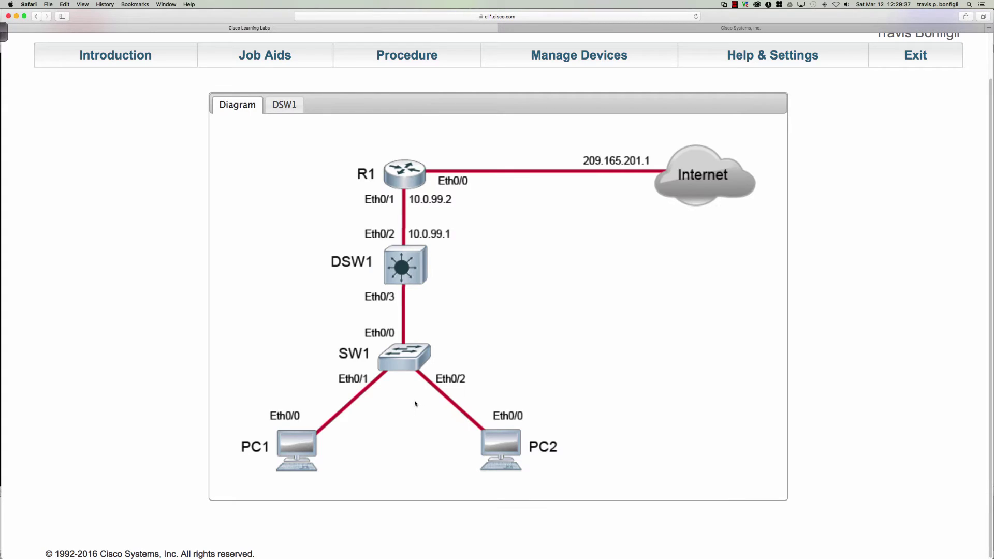
left_click(295, 446)
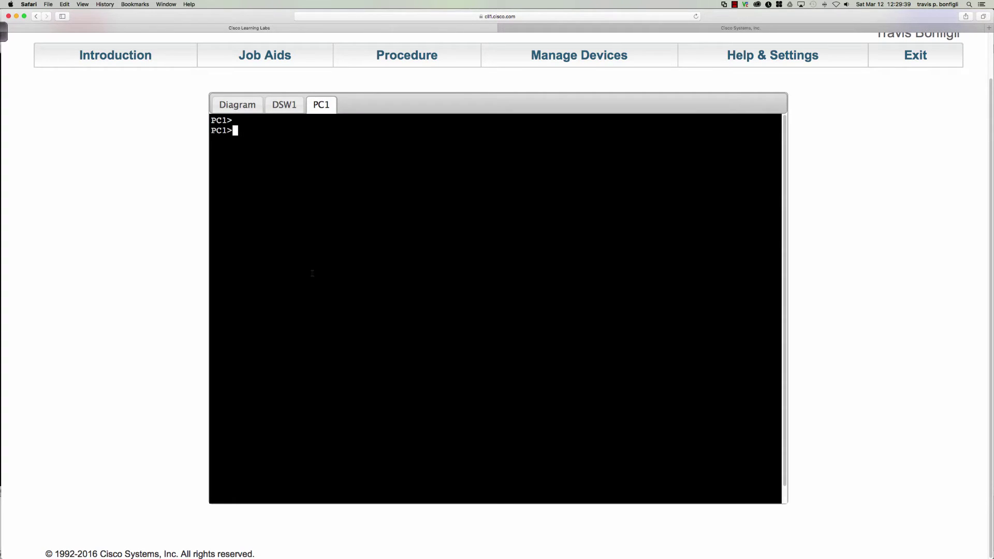
key("Return")
key("Return")
type("en")
key("Return")
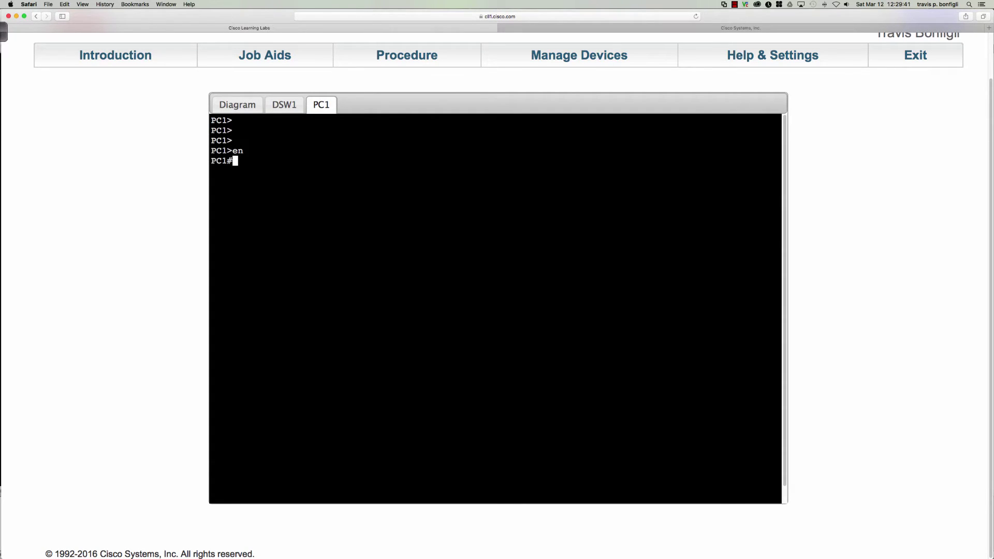
type("sh ip int bri")
key("Return")
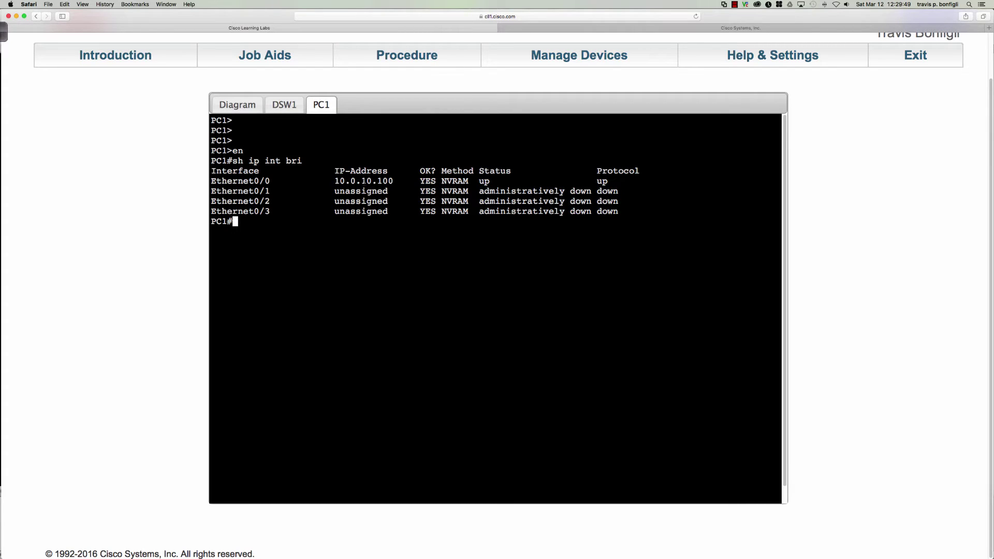
Step: Open the PC2 console from the diagram and show its brief IP interface summary in privileged EXEC mode
left_click(251, 109)
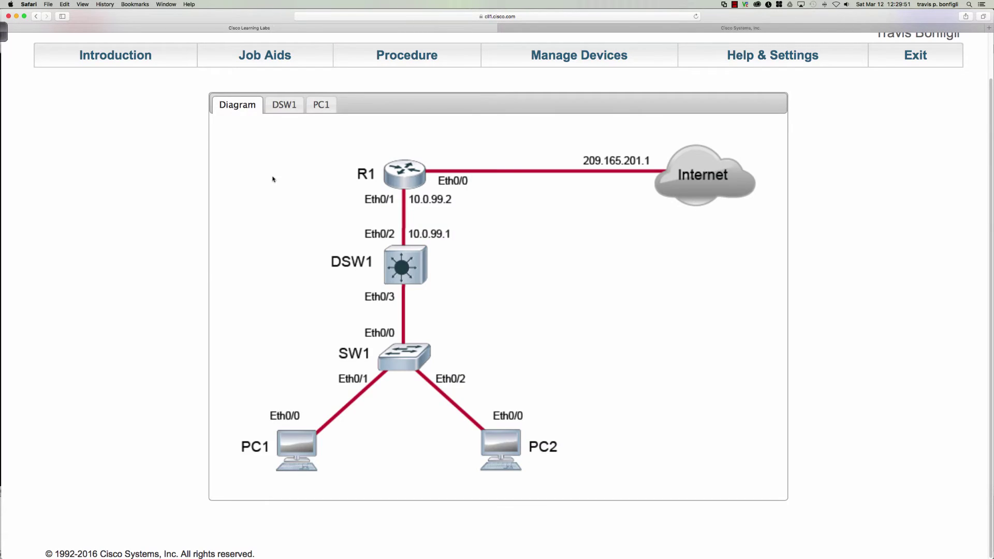
double_click(505, 445)
key("Return")
key("Return")
key("Return")
type("en")
key("Return")
type("sh ip int bri")
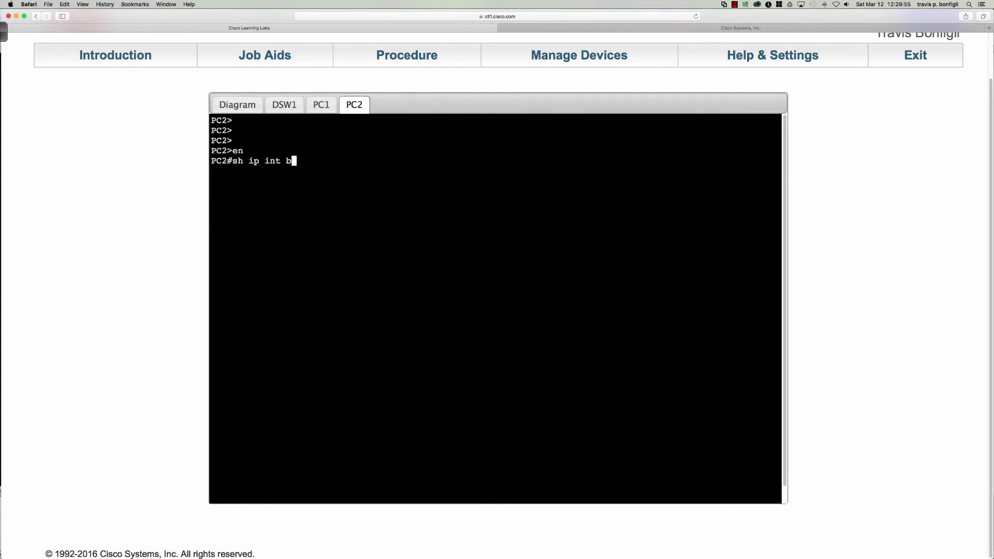
key("Return")
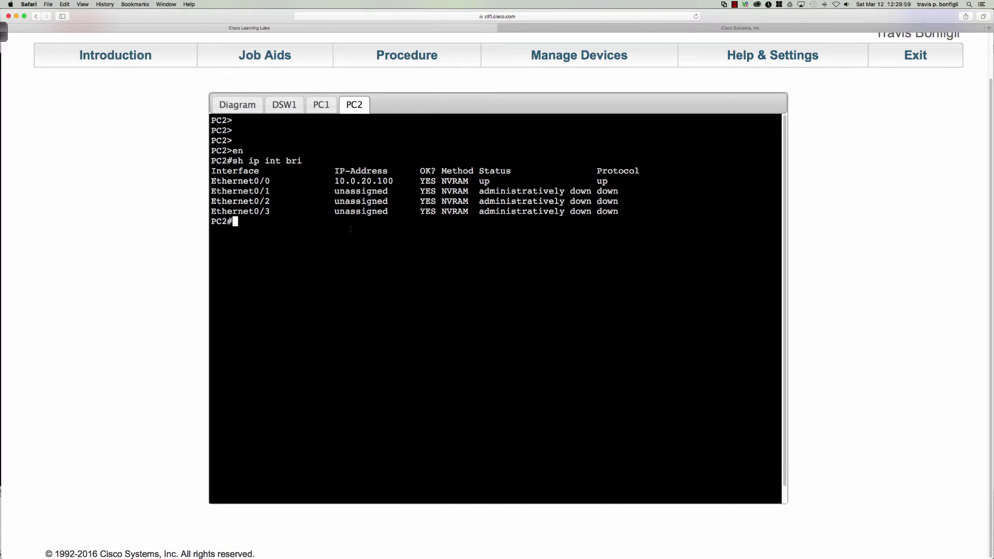
Step: Open the SW1 console from the diagram and display its brief VLAN table in privileged EXEC mode
left_click(245, 108)
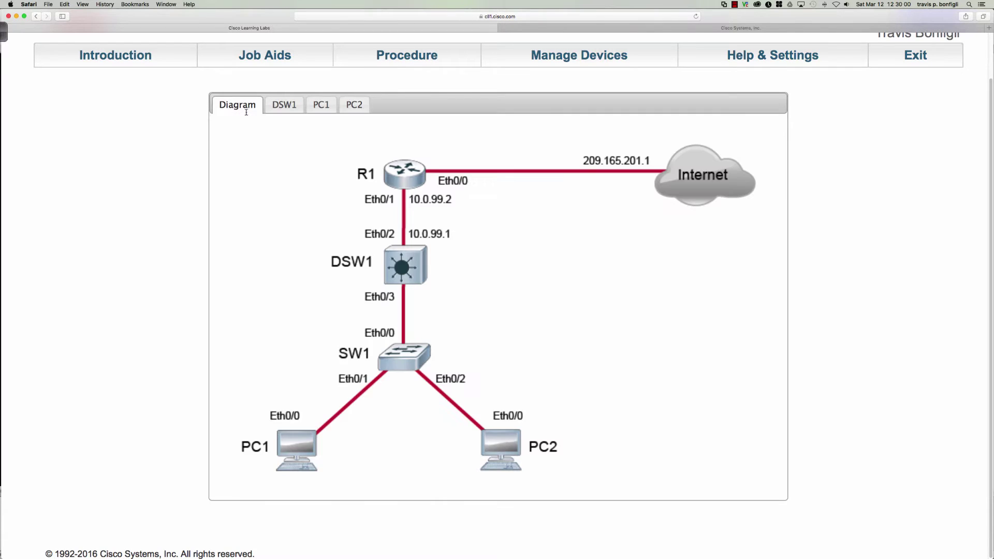
left_click(405, 362)
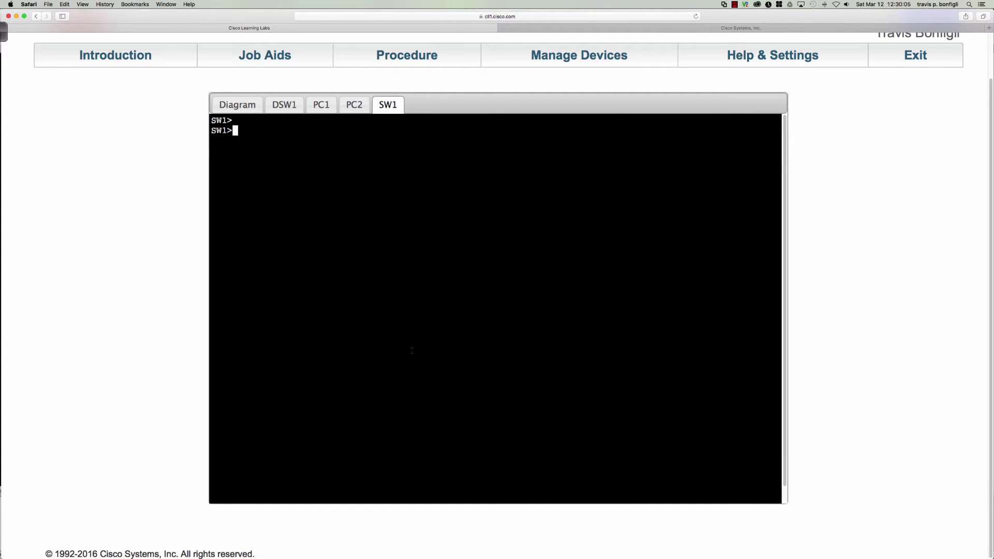
type("en")
key("Return")
type("sh vlan bri")
key("Return")
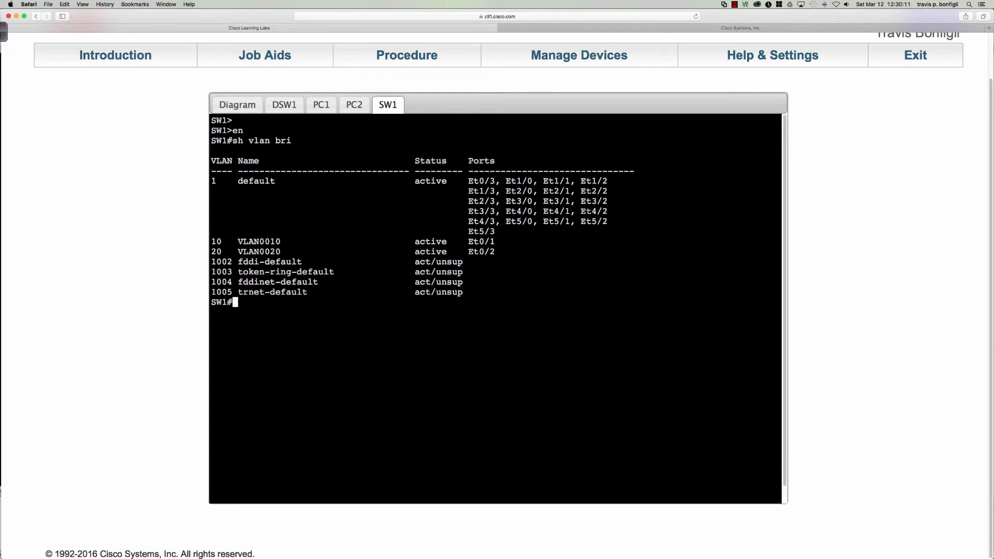
Step: Display SW1's interface trunk details and examine the encapsulation, status and native VLAN of port Et0/0
type("sh int tru")
key("Tab")
key("Return")
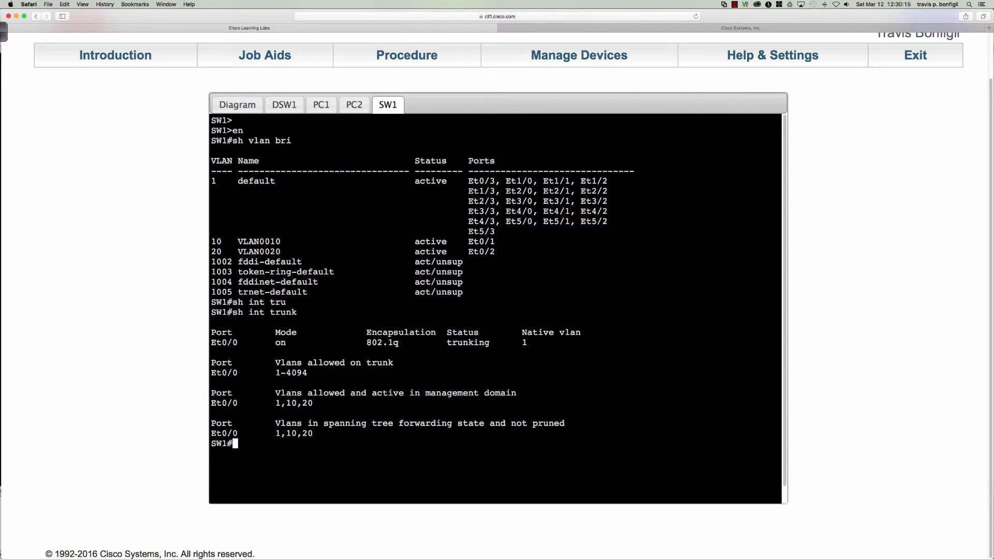
left_click_drag(366, 343, 528, 348)
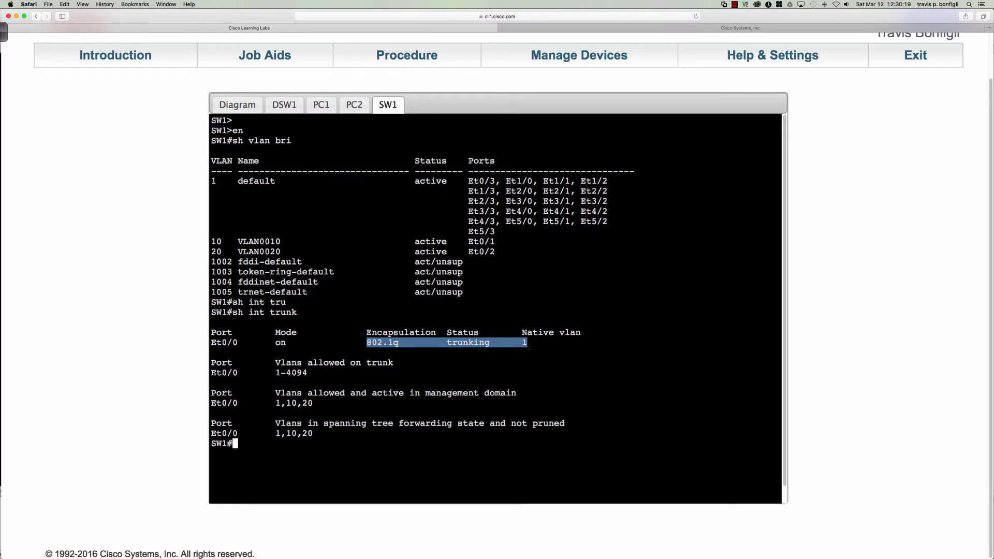
left_click(359, 343)
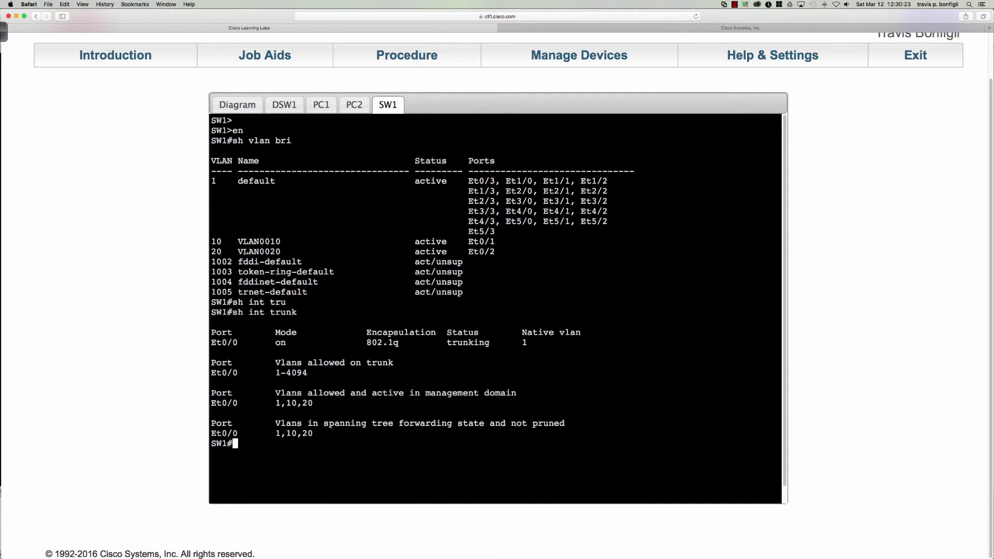
Step: On the topology diagram, use the Ink2Go pen to draw red arrows labelled TRUNK, VLAN20 and VLAN10 at the SW1 links
left_click(233, 106)
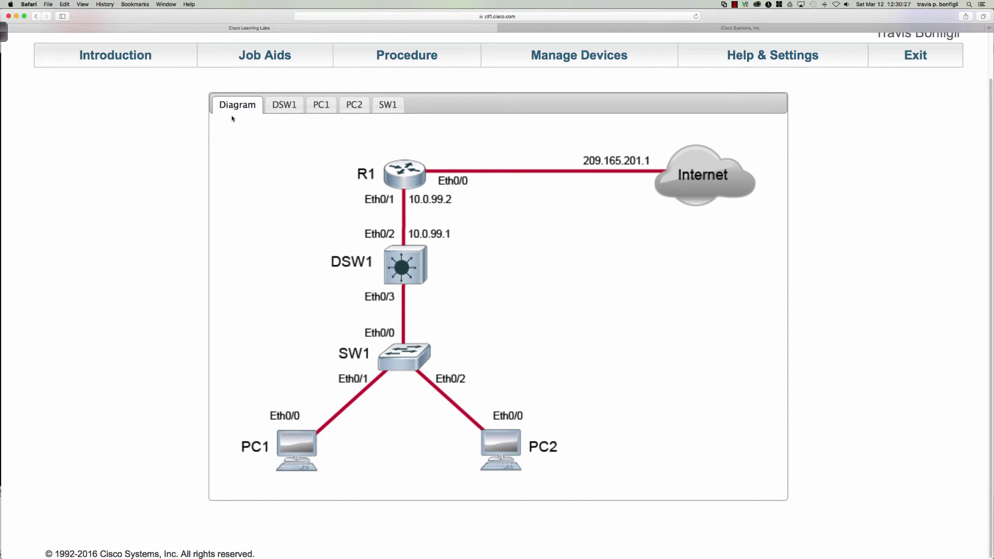
left_click(6, 35)
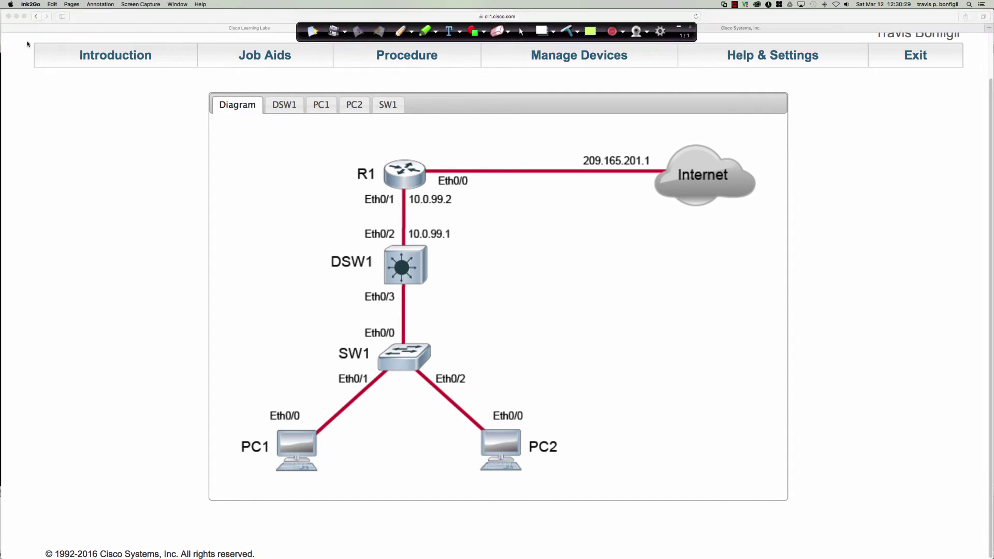
left_click(400, 31)
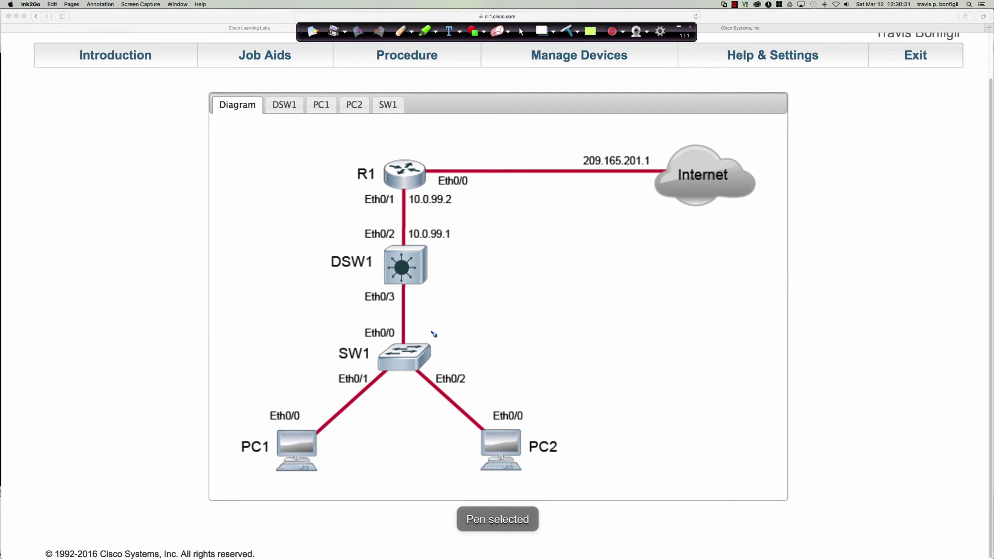
mouse_move(462, 306)
left_mouse_down()
mouse_move(413, 313)
mouse_move(477, 311)
mouse_move(479, 296)
mouse_move(508, 304)
mouse_move(508, 292)
mouse_move(528, 301)
left_mouse_up()
mouse_move(513, 406)
left_mouse_down()
mouse_move(478, 373)
mouse_move(491, 376)
mouse_move(488, 350)
mouse_move(503, 358)
mouse_move(534, 351)
left_mouse_up()
mouse_move(546, 333)
left_mouse_down()
mouse_move(539, 346)
mouse_move(546, 332)
left_mouse_up()
mouse_move(286, 401)
left_mouse_down()
mouse_move(333, 349)
mouse_move(287, 360)
mouse_move(290, 351)
mouse_move(303, 340)
mouse_move(314, 350)
mouse_move(314, 329)
mouse_move(331, 316)
left_mouse_up()
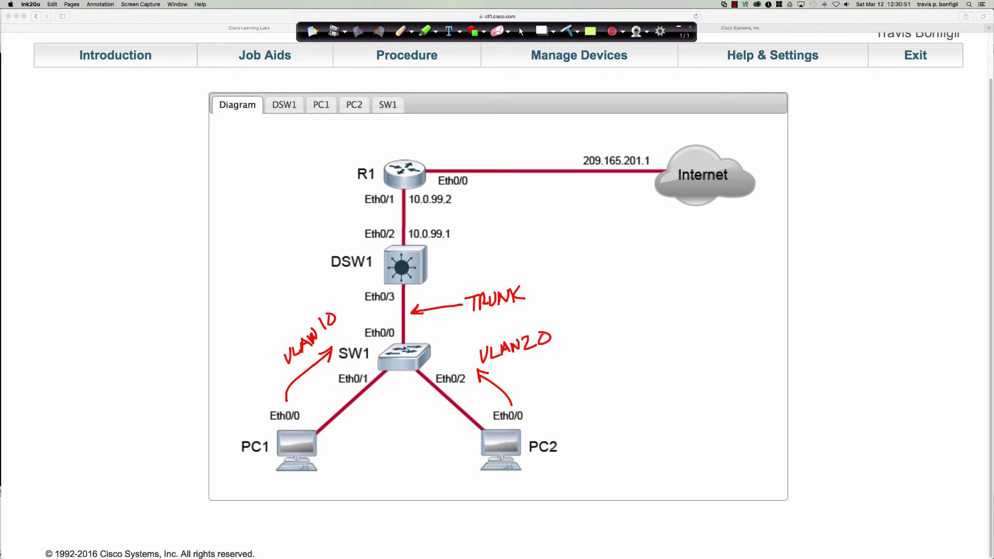
Step: Draw a red arrowhead on the trunk link and a red arrow labelled DGW pointing at DSW1
left_click_drag(406, 314, 411, 326)
mouse_move(523, 253)
left_mouse_down()
mouse_move(432, 274)
mouse_move(559, 248)
left_mouse_up()
mouse_move(562, 239)
left_mouse_down()
mouse_move(572, 248)
mouse_move(577, 237)
left_mouse_up()
Step: Switch the pen to blue, draw a dashed horizontal line across DSW1 and write L2 beneath it near VLAN10
left_click(413, 34)
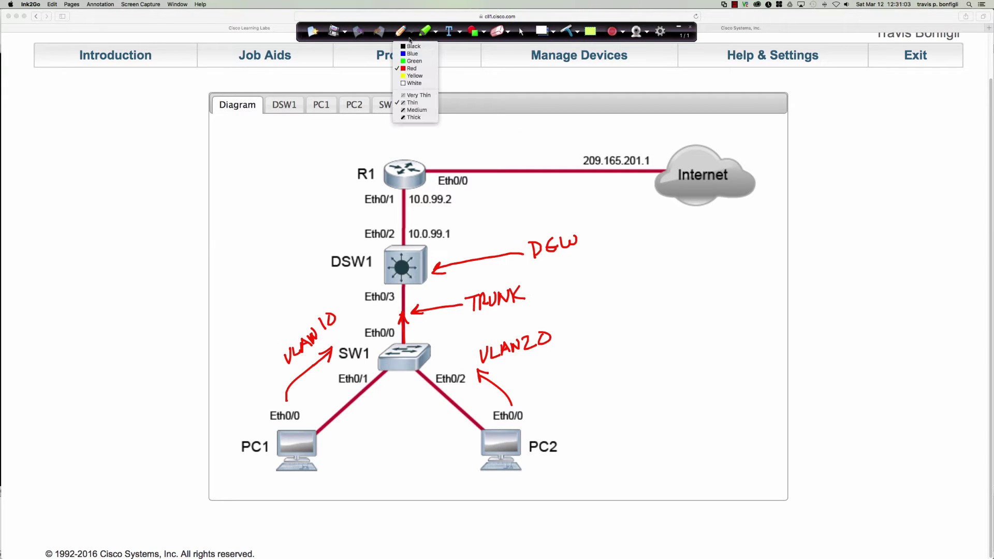
left_click(412, 53)
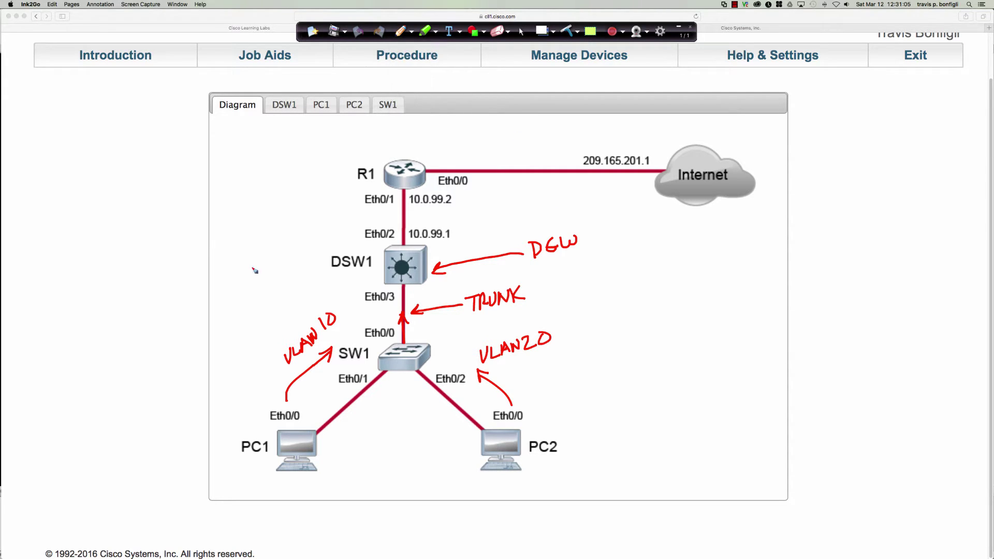
left_click_drag(214, 282, 239, 282)
left_click_drag(261, 281, 668, 271)
mouse_move(236, 325)
left_mouse_down()
mouse_move(237, 340)
mouse_move(254, 336)
left_mouse_up()
left_click_drag(253, 321, 276, 322)
Step: Underline the TRUNK, VLAN20 and VLAN10 labels in blue and mark SW1 with an upward arrow and L2
left_click_drag(475, 314, 529, 299)
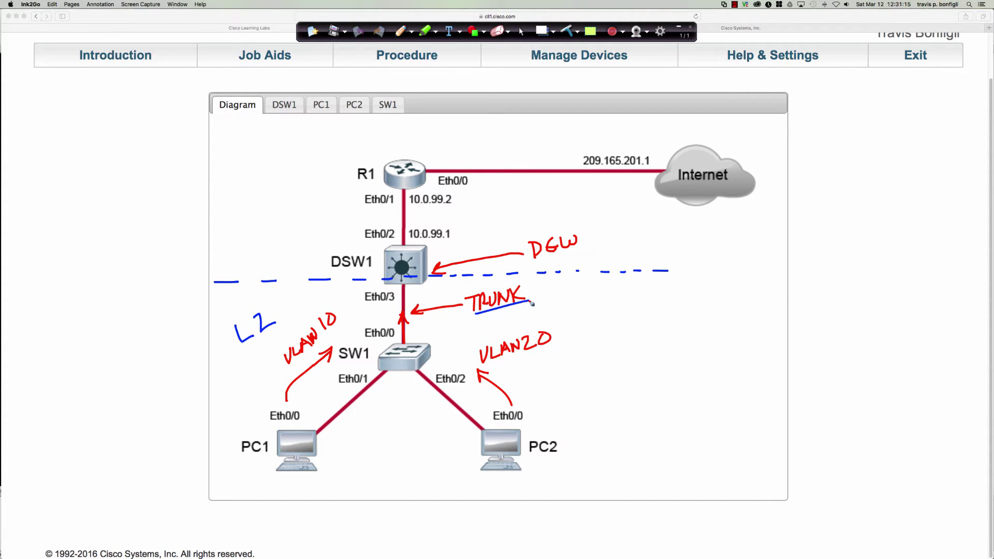
left_click_drag(492, 366, 554, 352)
left_click_drag(290, 362, 345, 329)
mouse_move(402, 402)
left_mouse_down()
mouse_move(402, 372)
mouse_move(409, 382)
mouse_move(399, 368)
mouse_move(411, 367)
left_mouse_up()
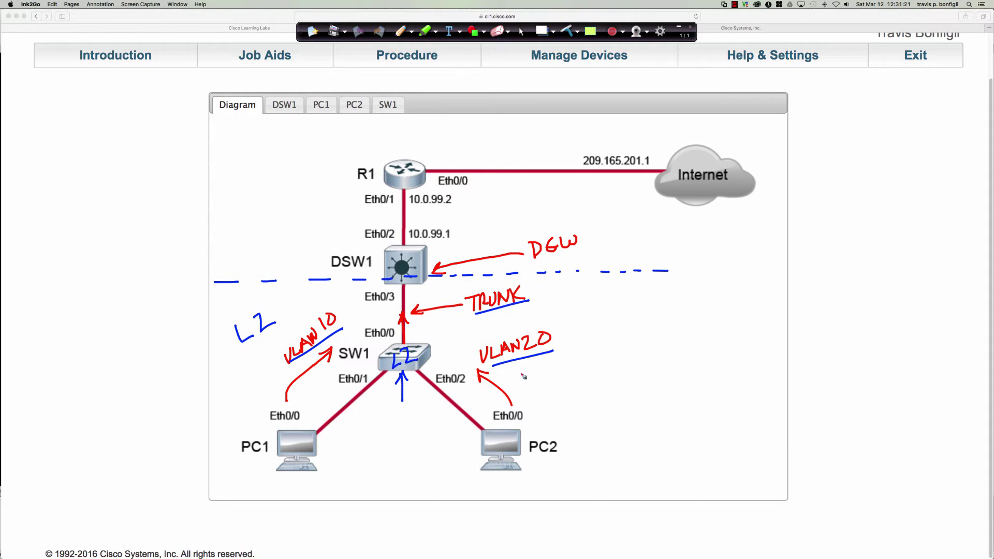
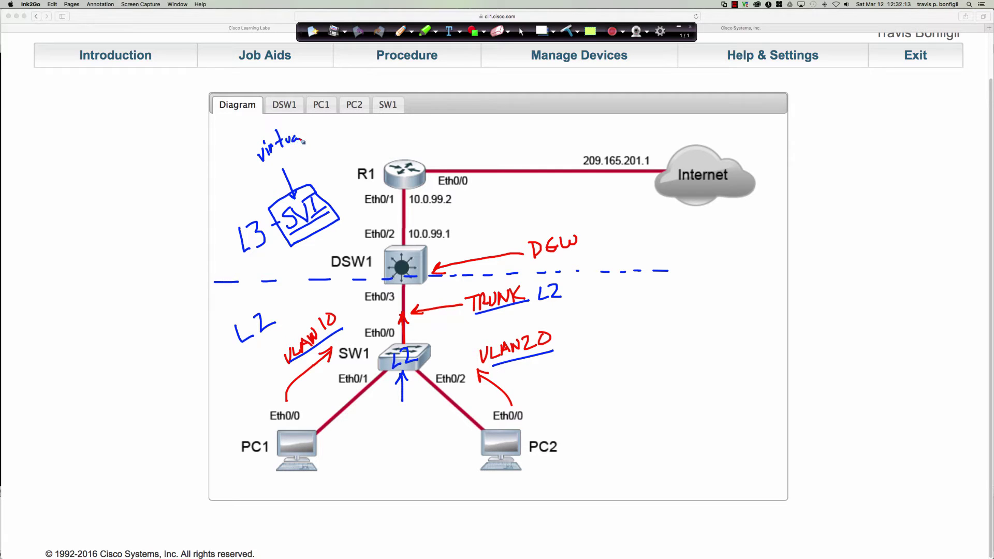
Step: Double-underline the word virtual, draw an upward blue arrow along the trunk to DSW1, and add extra underlines to VLAN20 and VLAN10
left_click_drag(262, 164, 313, 150)
left_click_drag(265, 168, 313, 155)
mouse_move(407, 317)
left_mouse_down()
mouse_move(401, 290)
mouse_move(413, 293)
left_mouse_up()
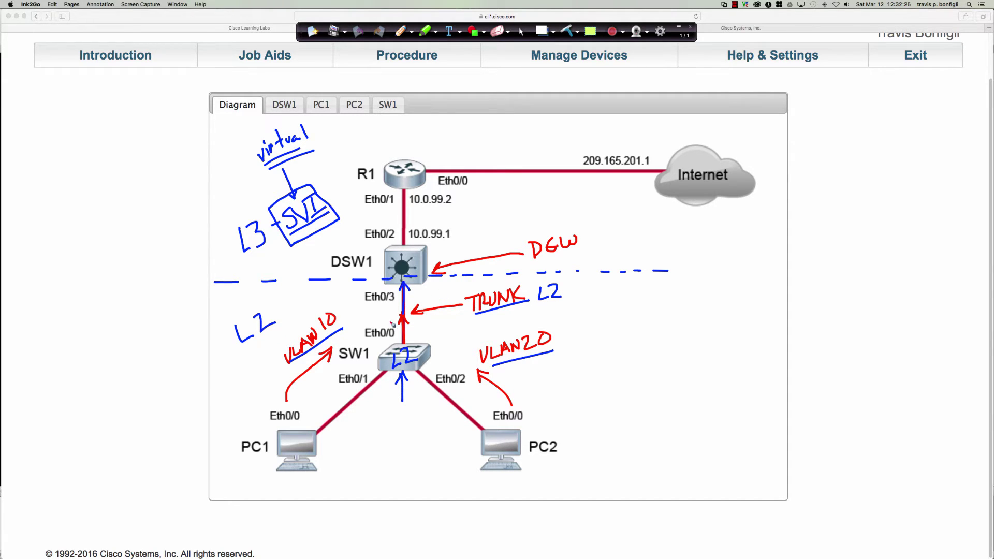
left_click_drag(496, 372, 559, 357)
left_click_drag(293, 368, 344, 340)
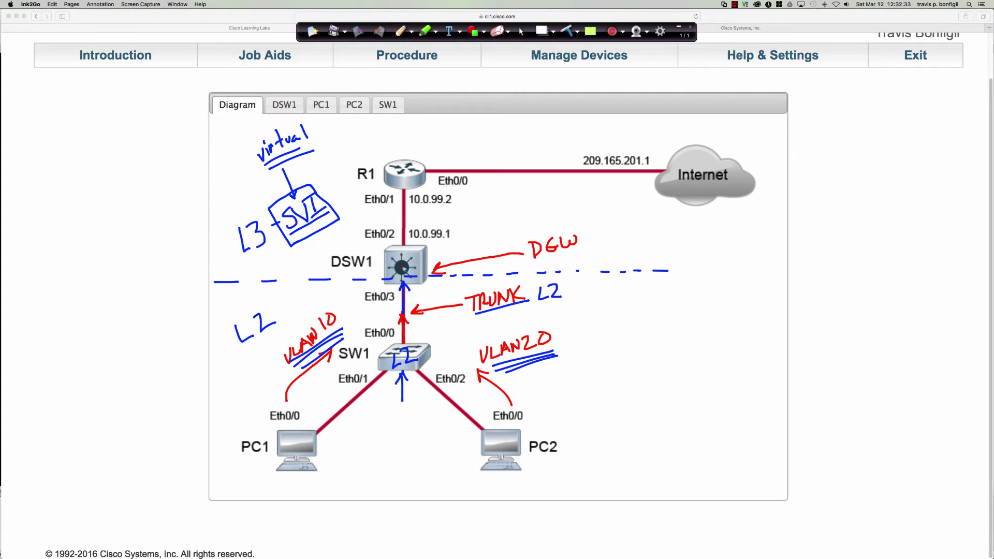
Step: Write DGWs below the SVI box, and write an underlined ip routing note with an arrow pointing at DSW1
mouse_move(296, 237)
left_mouse_down()
mouse_move(327, 220)
mouse_move(316, 255)
mouse_move(355, 231)
mouse_move(347, 244)
mouse_move(355, 249)
left_mouse_up()
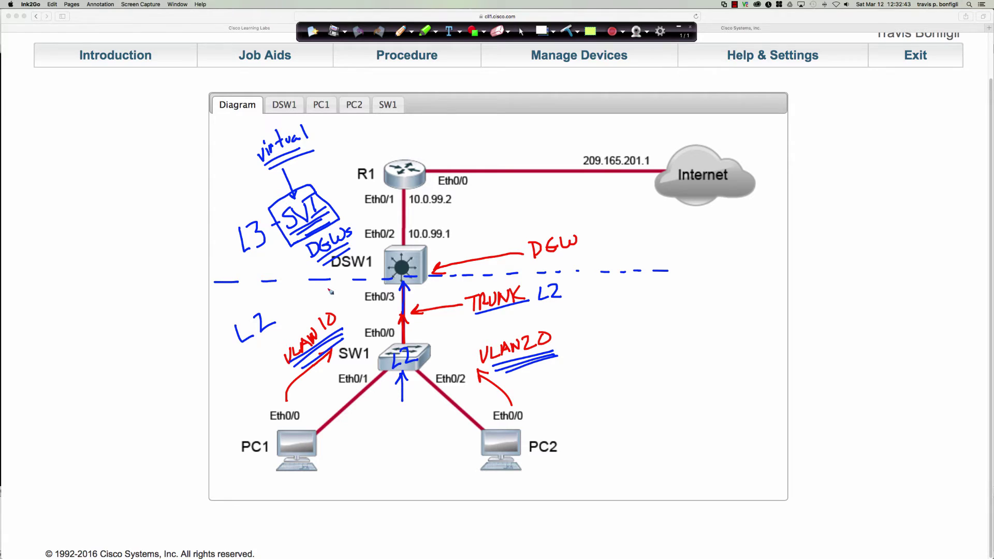
mouse_move(460, 247)
left_mouse_down()
mouse_move(501, 227)
mouse_move(501, 211)
mouse_move(506, 227)
mouse_move(506, 210)
mouse_move(525, 223)
left_mouse_up()
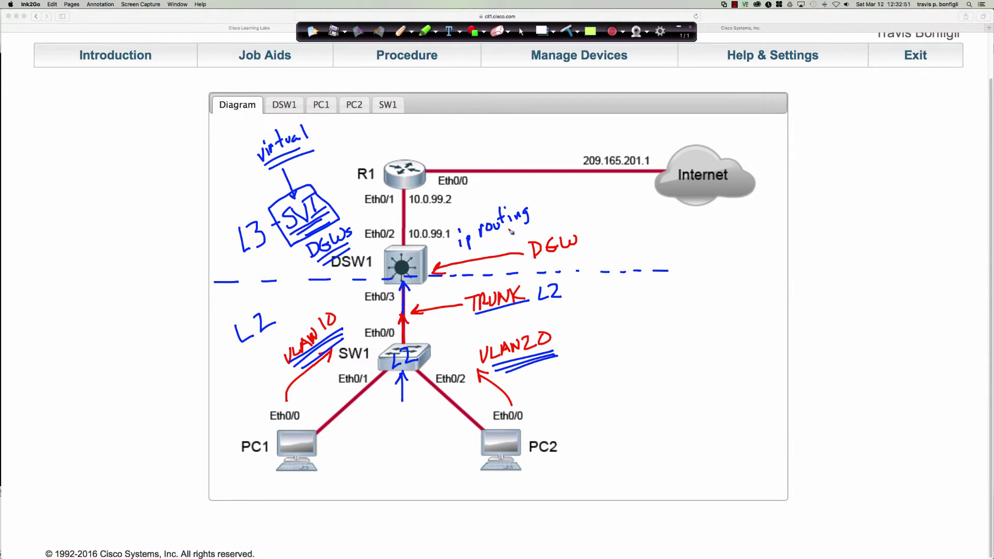
left_click_drag(460, 253, 544, 218)
mouse_move(458, 243)
left_mouse_down()
mouse_move(428, 264)
mouse_move(438, 263)
left_mouse_up()
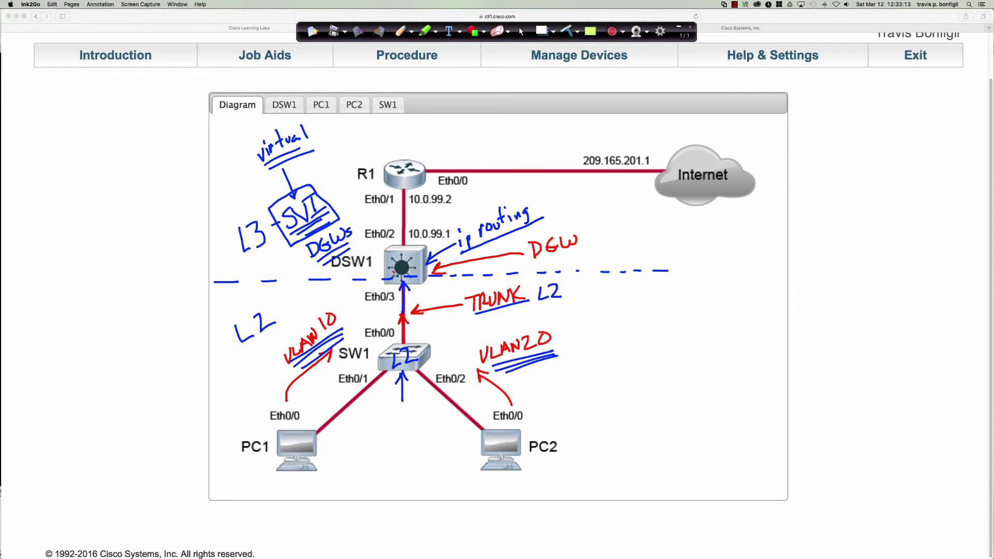
Step: Draw an arrow at R1, label SW1's two PC links 1G, and sketch two additional hosts connected below SW1
mouse_move(437, 134)
left_mouse_down()
mouse_move(425, 162)
mouse_move(435, 155)
left_mouse_up()
left_click(372, 384)
left_click_drag(373, 384, 378, 393)
mouse_move(421, 365)
left_mouse_down()
mouse_move(425, 375)
mouse_move(436, 370)
mouse_move(419, 438)
left_mouse_up()
mouse_move(411, 441)
left_mouse_down()
mouse_move(410, 469)
mouse_move(420, 432)
left_mouse_up()
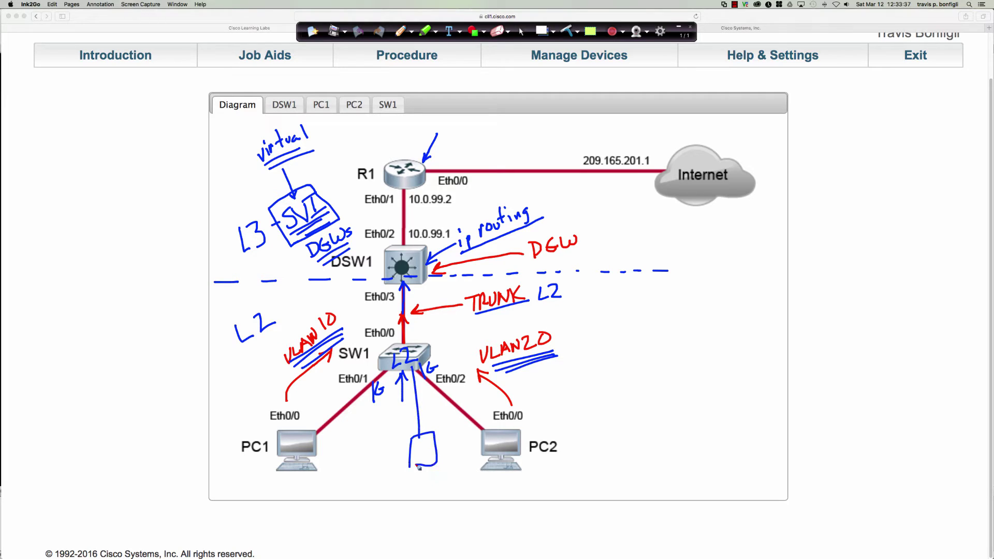
mouse_move(387, 372)
left_mouse_down()
mouse_move(362, 455)
mouse_move(390, 466)
left_mouse_up()
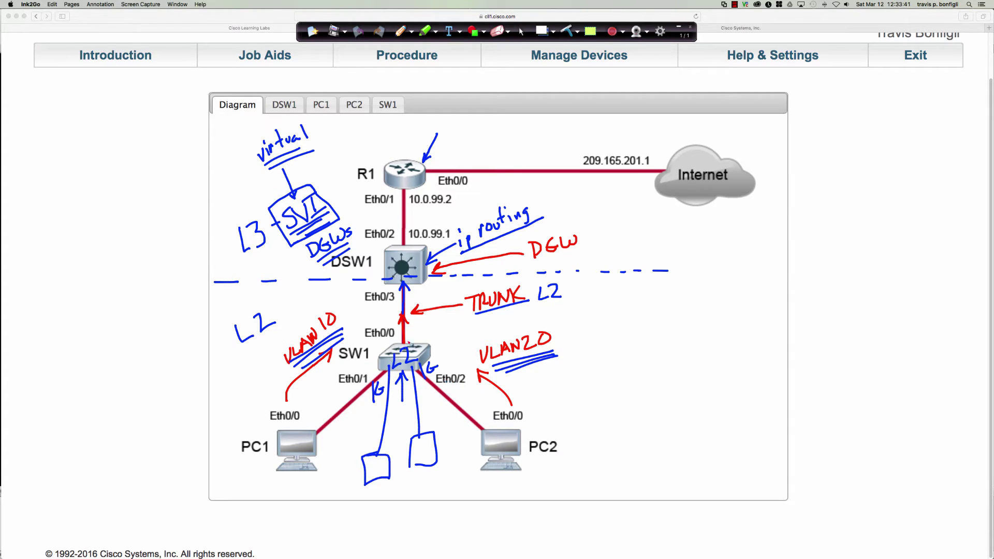
Step: Circle SW1 with a 10G uplink label, and add blue pointer marks at R1, the trunk link and its L2 label
mouse_move(412, 330)
left_mouse_down()
mouse_move(383, 332)
mouse_move(439, 371)
mouse_move(406, 331)
mouse_move(450, 340)
mouse_move(459, 329)
left_mouse_up()
left_click_drag(476, 329, 477, 333)
left_click_drag(355, 190, 372, 189)
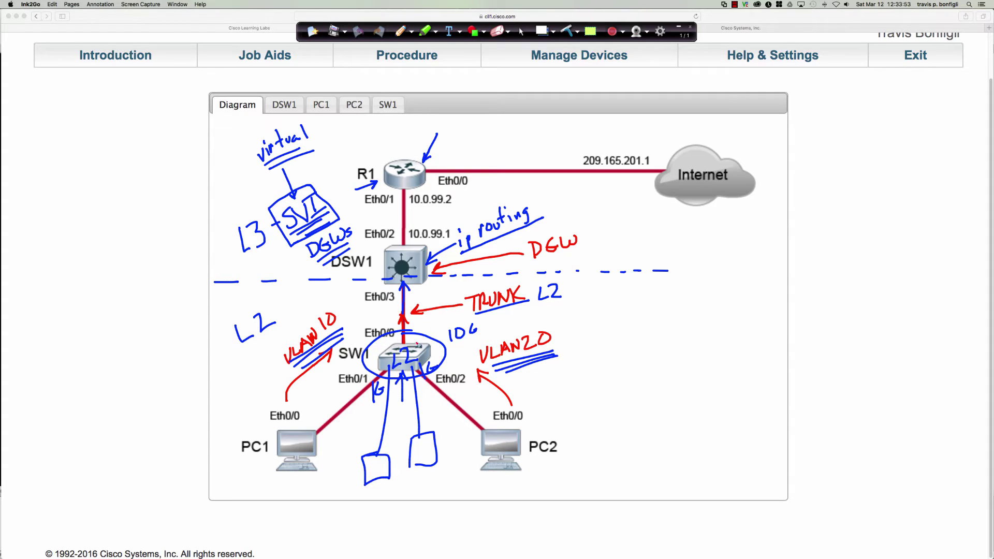
mouse_move(456, 305)
left_mouse_down()
mouse_move(414, 314)
mouse_move(425, 316)
left_mouse_up()
left_click_drag(538, 306, 558, 308)
Step: Draw a curved double-headed arrow between PC1 and PC2 and a horizontal double-headed line across both PCs
mouse_move(309, 471)
left_mouse_down()
mouse_move(392, 502)
mouse_move(489, 466)
left_mouse_up()
mouse_move(310, 480)
left_mouse_down()
mouse_move(306, 468)
mouse_move(318, 474)
left_mouse_up()
left_click_drag(259, 439, 518, 428)
mouse_move(496, 437)
left_mouse_down()
mouse_move(518, 429)
mouse_move(450, 421)
left_mouse_up()
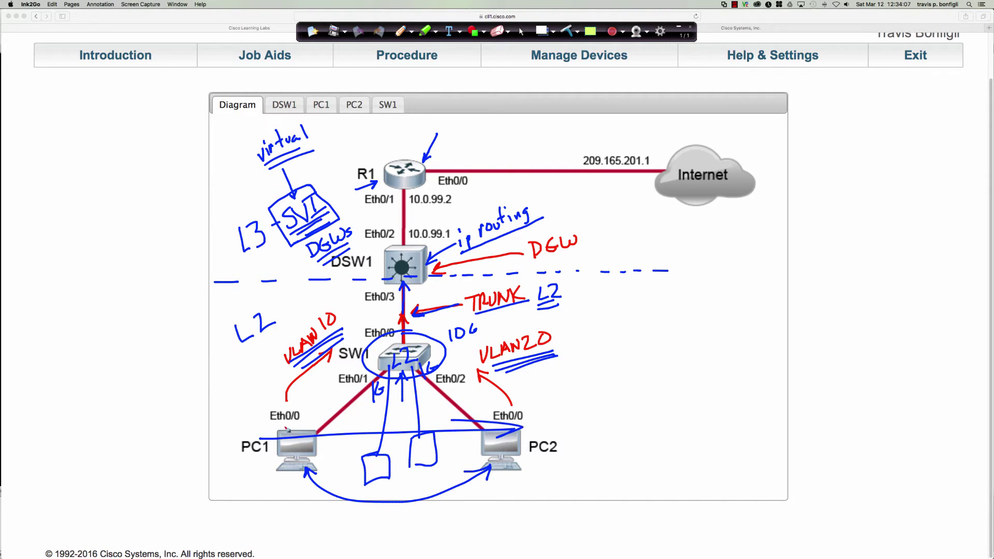
mouse_move(279, 425)
left_mouse_down()
mouse_move(261, 436)
mouse_move(284, 445)
left_mouse_up()
Step: Draw a vertical double-headed arrow labelled N and S, and trace a path from PC2 through SW1, DSW1 and R1 outward
mouse_move(653, 296)
left_mouse_down()
mouse_move(655, 383)
mouse_move(652, 290)
mouse_move(660, 306)
left_mouse_up()
left_click(675, 304)
mouse_move(673, 286)
left_mouse_down()
mouse_move(674, 298)
mouse_move(685, 282)
left_mouse_up()
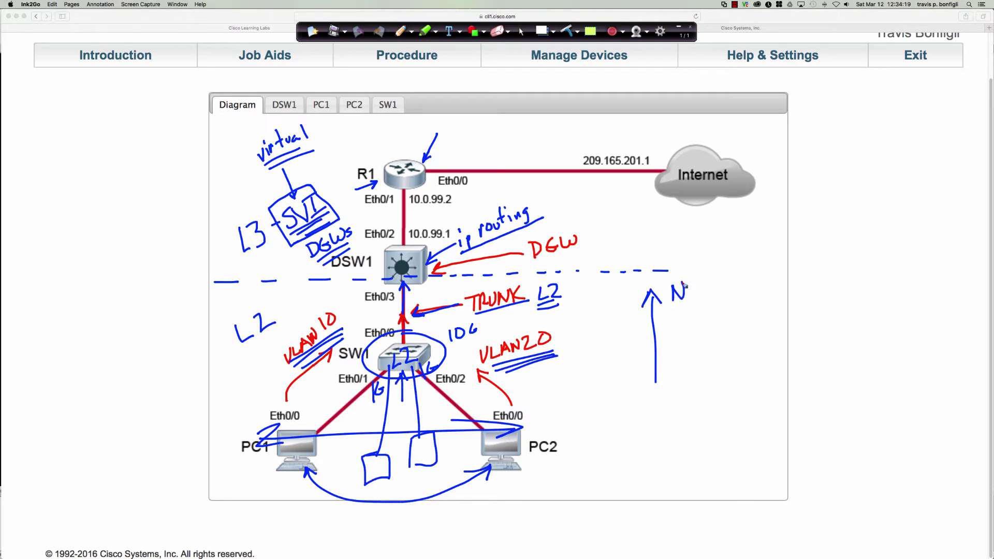
mouse_move(655, 382)
left_mouse_down()
mouse_move(655, 396)
mouse_move(664, 374)
mouse_move(671, 392)
left_mouse_up()
mouse_move(534, 442)
left_mouse_down()
mouse_move(457, 386)
mouse_move(422, 332)
mouse_move(414, 277)
mouse_move(418, 178)
mouse_move(475, 140)
mouse_move(531, 133)
mouse_move(506, 124)
left_mouse_up()
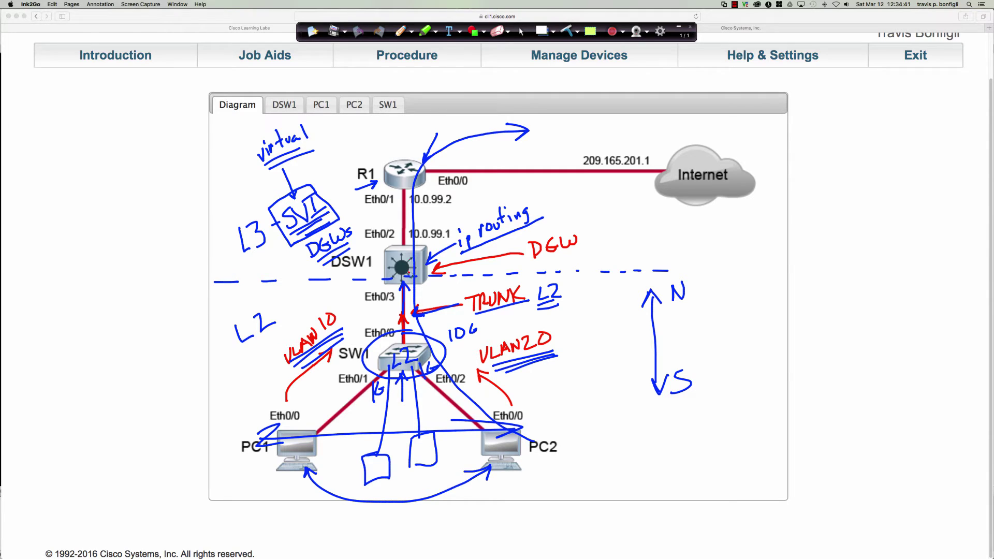
Step: Clear all annotations from the diagram and ping 10.0.20.100 from PC1's console
left_click(567, 32)
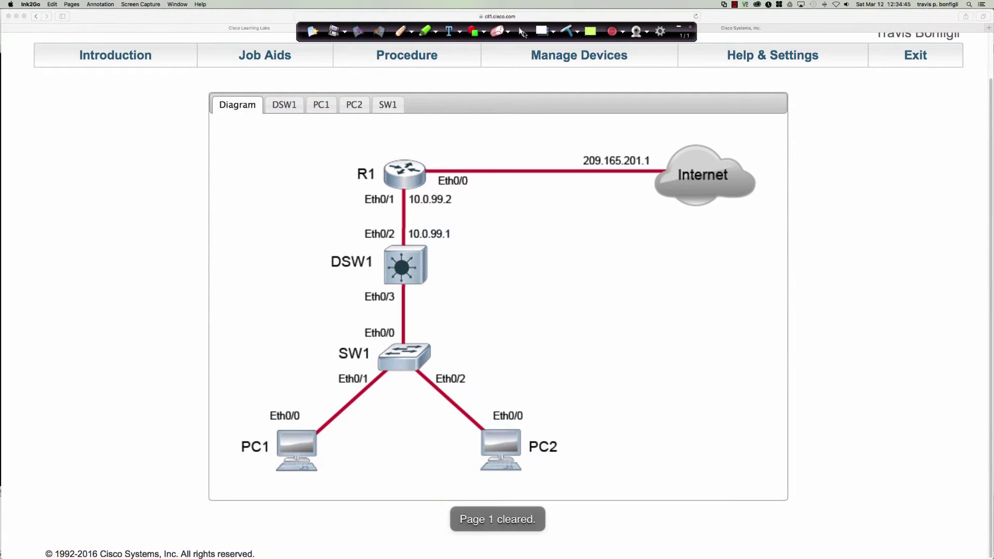
left_click(521, 32)
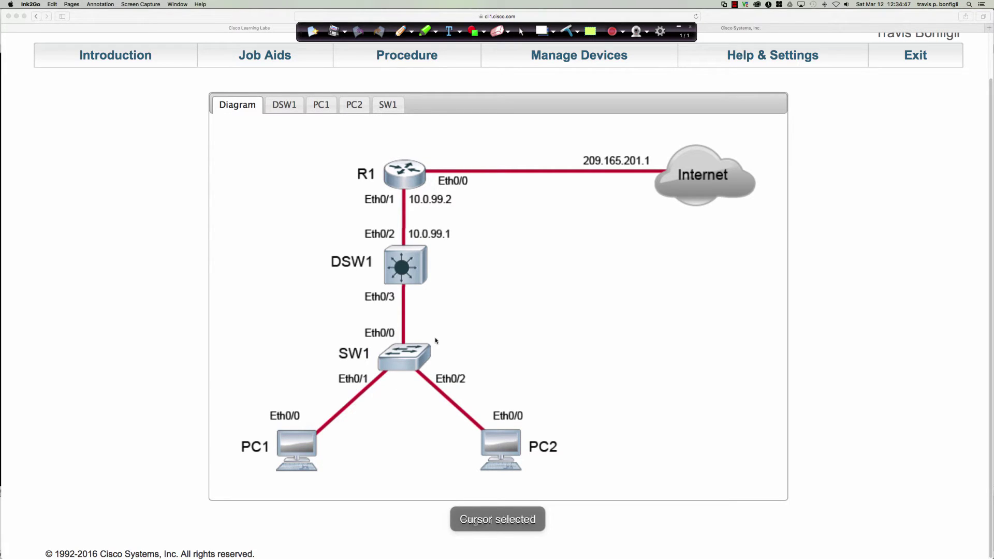
left_click(294, 445)
left_click(293, 444)
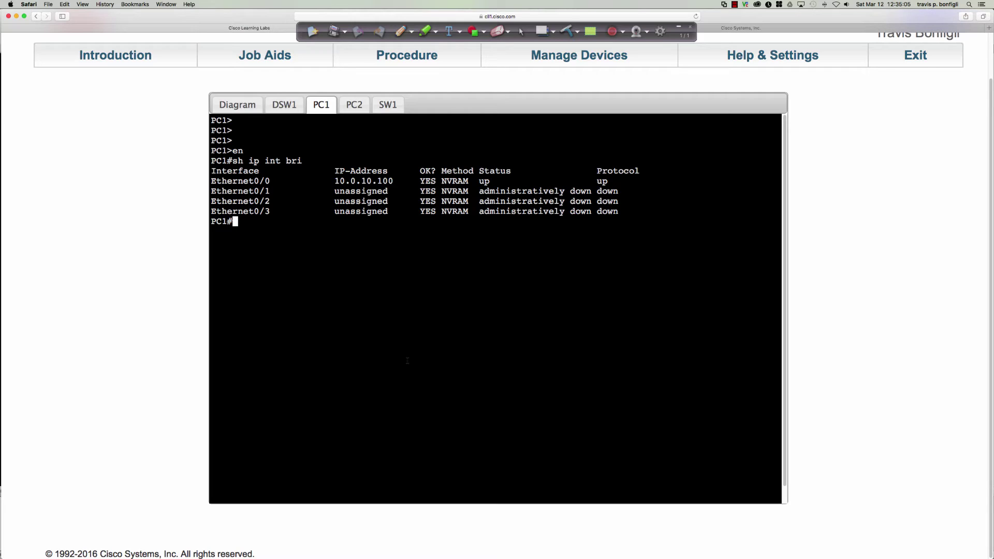
key("Return")
type("ping 10.0.20.100")
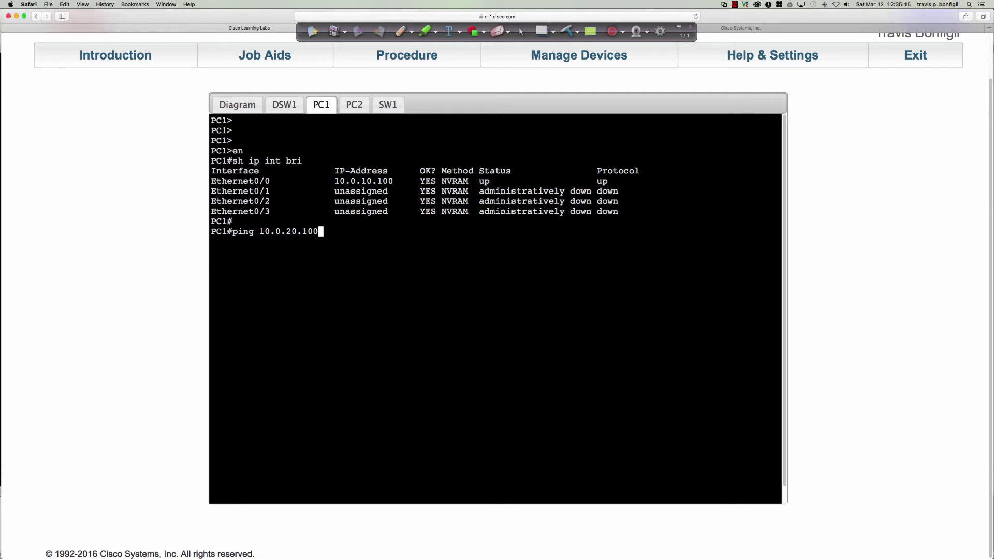
key("Return")
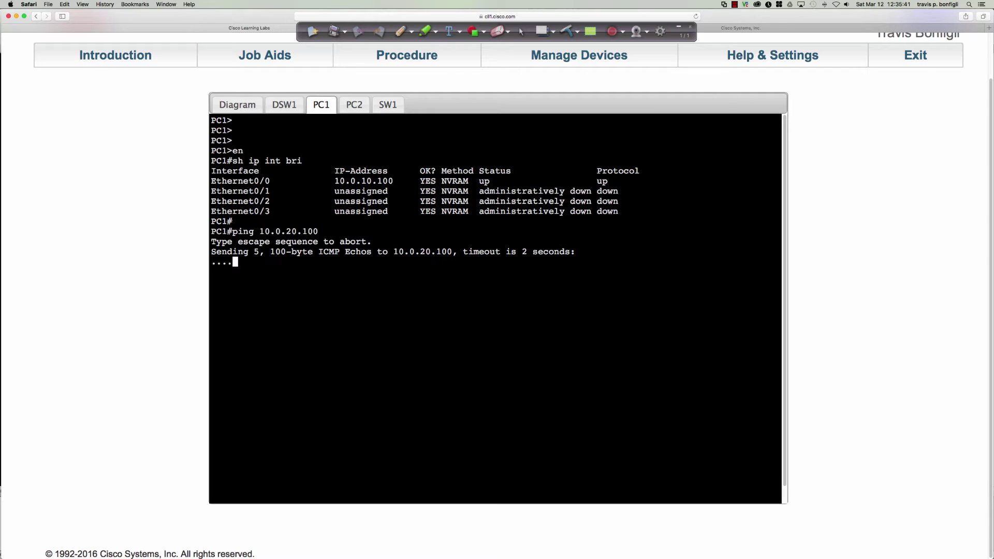
Step: Open DSW1's console from the diagram and display its full brief IP interface listing
left_click(243, 109)
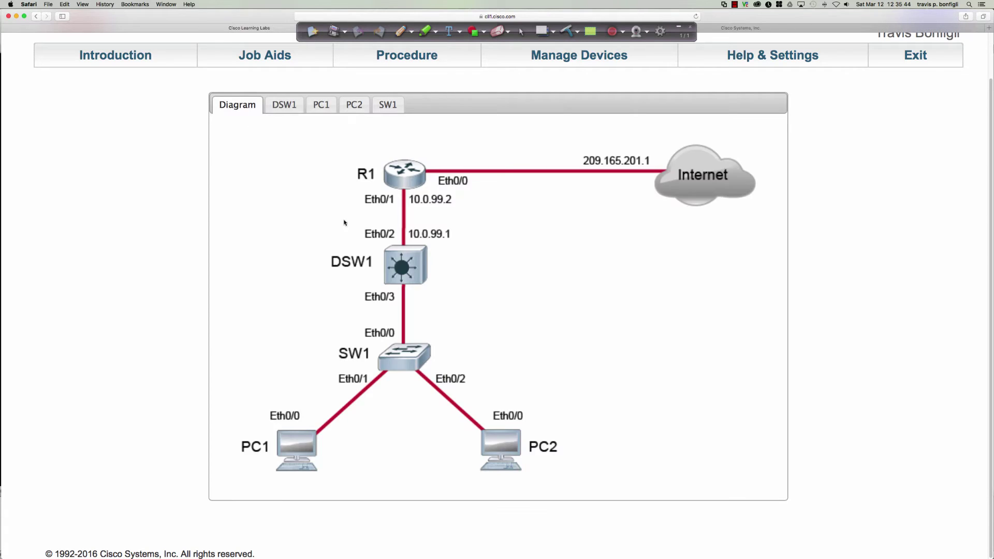
left_click(400, 263)
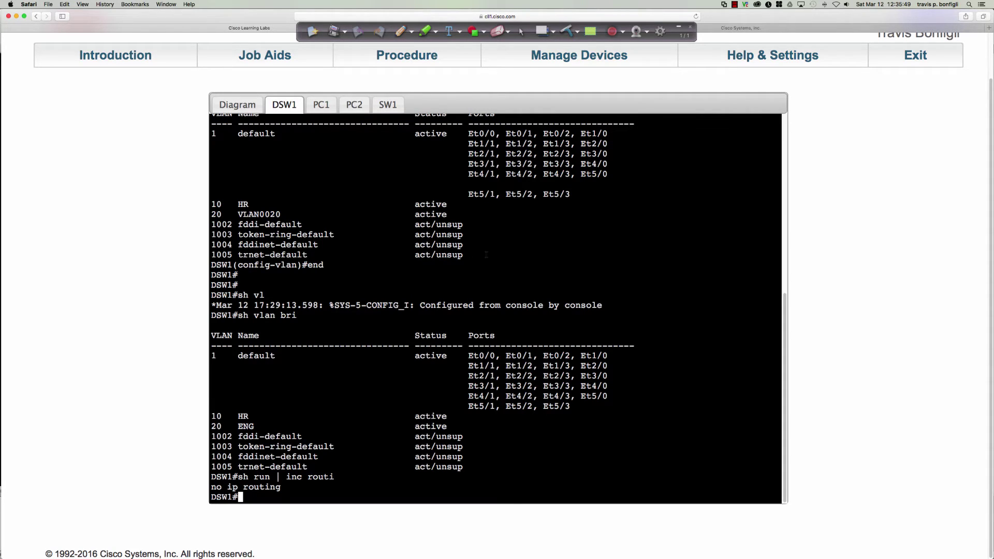
key("Return")
key("Return")
key("Return")
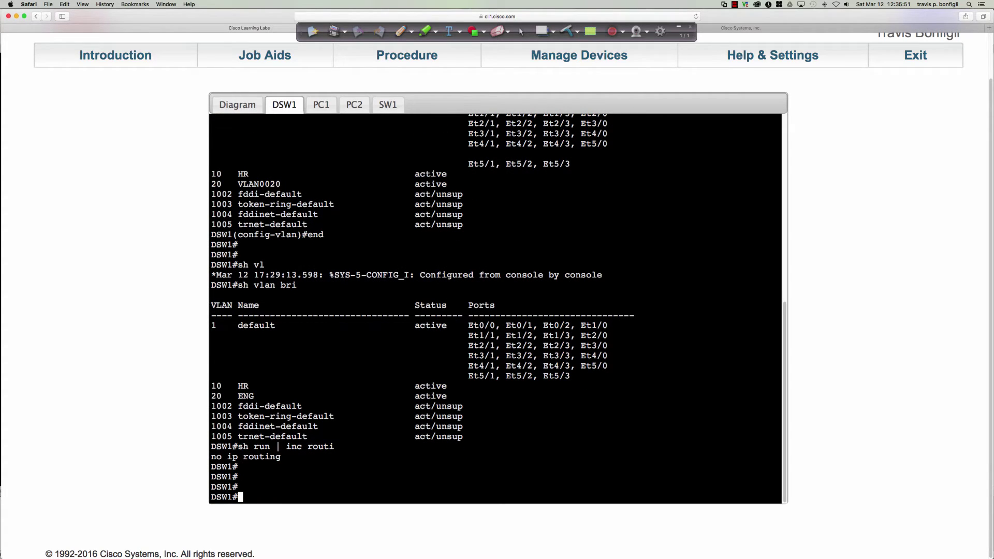
type("sh ip int bri")
key("Return")
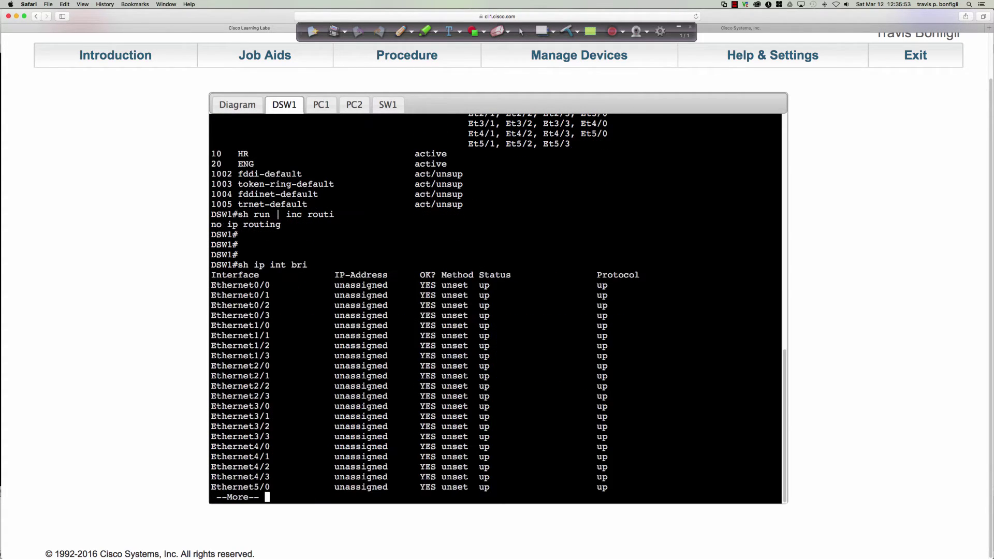
key("space")
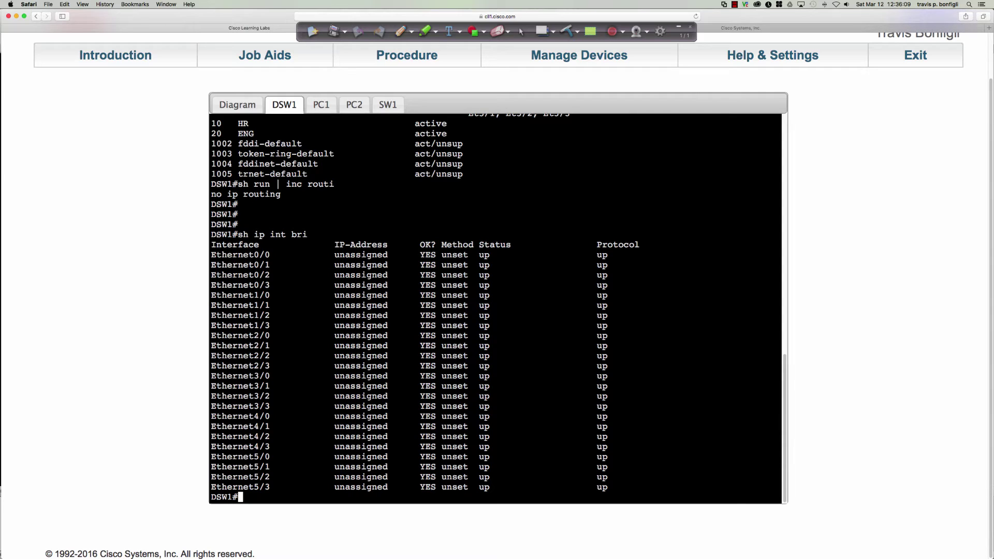
Step: Enter global configuration mode on DSW1 and create the VLAN 10 interface
key("Return")
key("Return")
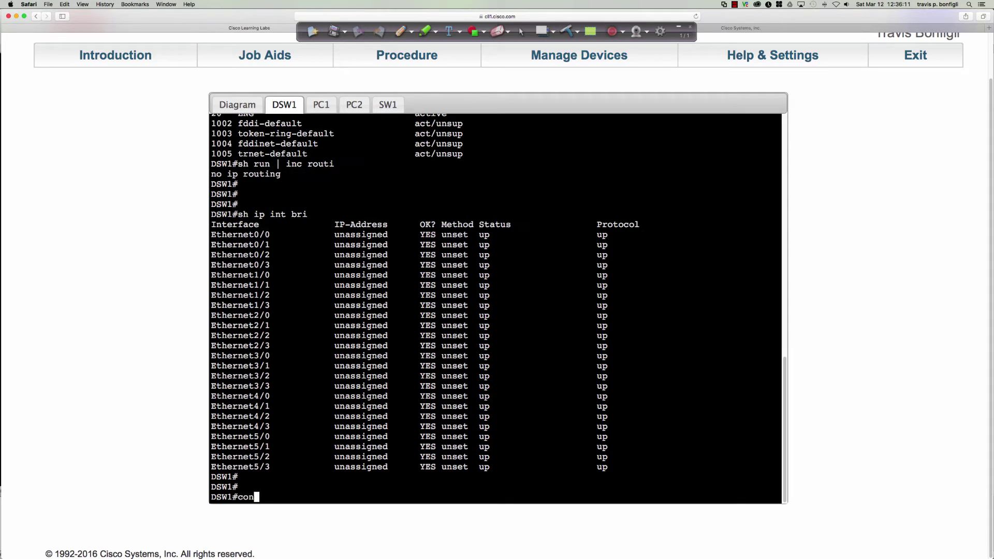
type("conf")
key("Tab")
type("t")
key("Tab")
key("Return")
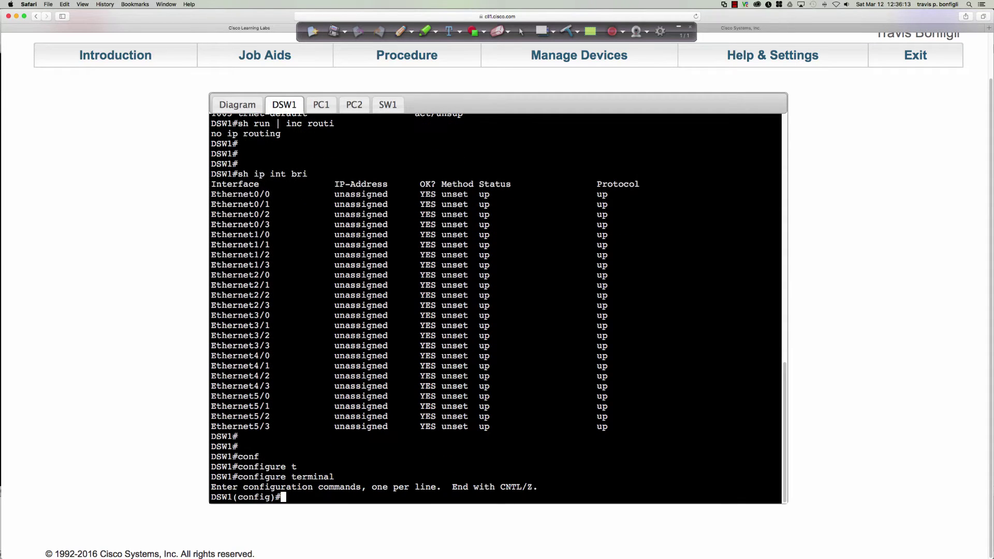
key("Return")
key("Return")
type("int vlan 10")
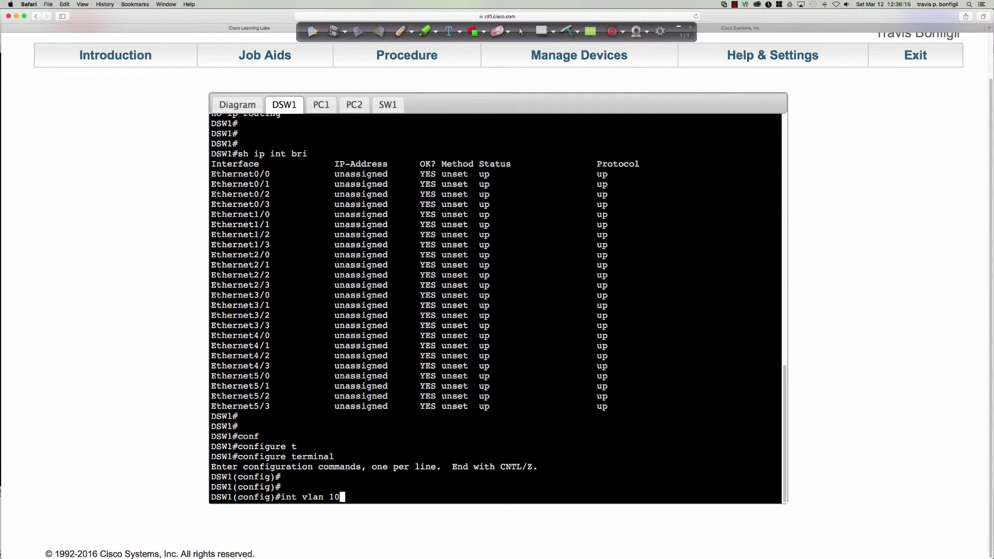
key("Return")
Step: Assign IP address 10.0.10.1 with mask 255.255.255.0 to the VLAN 10 interface and enable it
type("ip ")
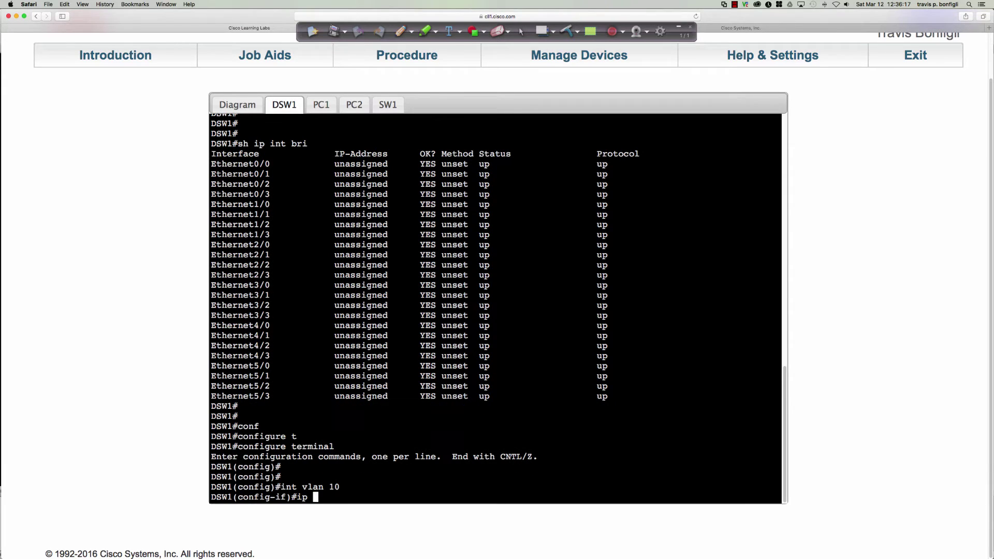
type("add")
key("Tab")
type("10.")
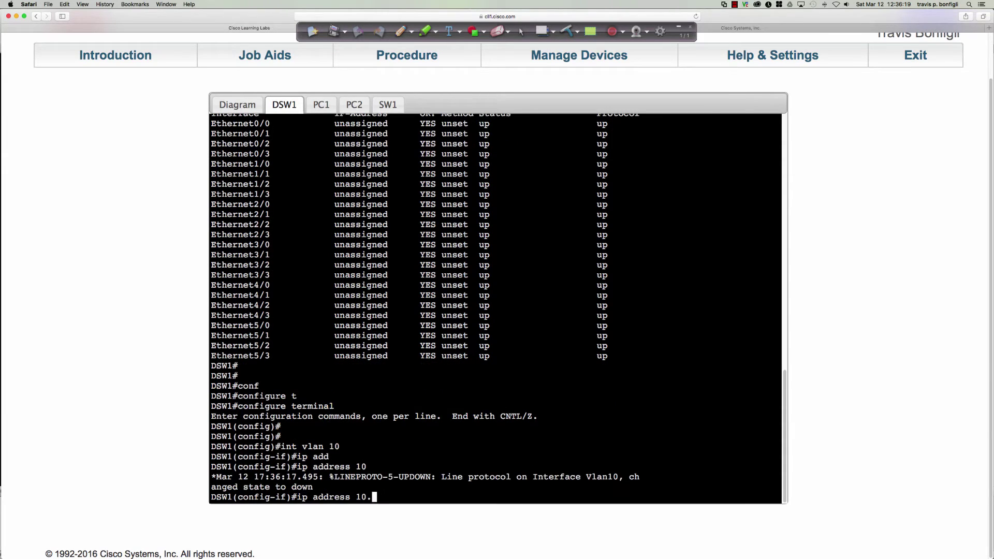
type("0.10.1 255.255.255.0")
key("Return")
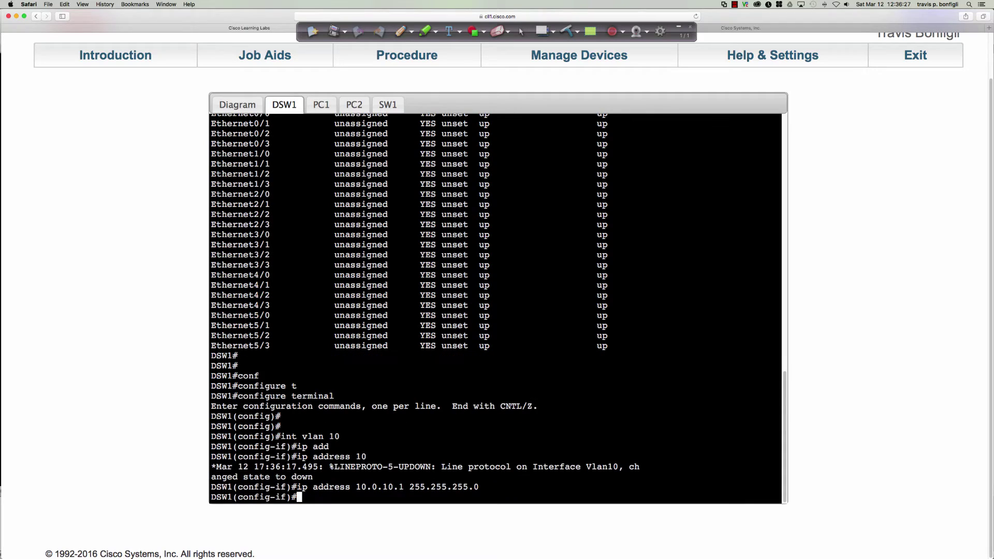
type("no shut")
key("Return")
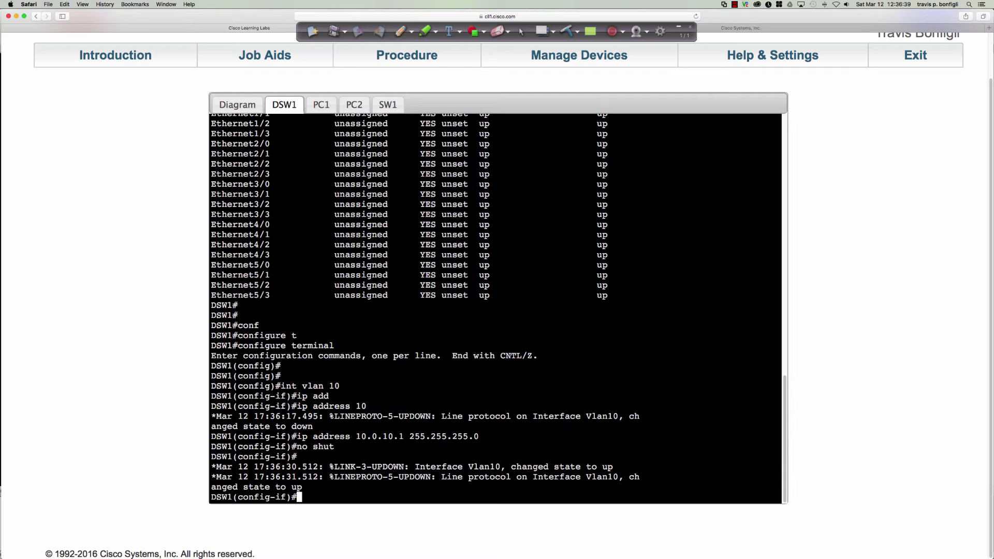
Step: Back on the topology diagram, draw a blue pen arrow to the DSW1–SW1 link, labelled VLAN 10, 20 and underlined
left_click(262, 105)
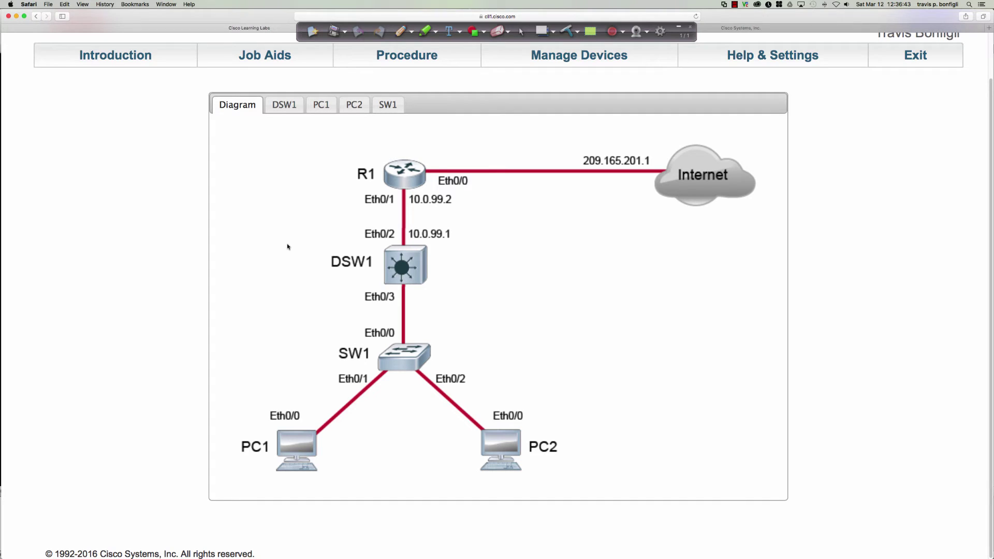
left_click(403, 33)
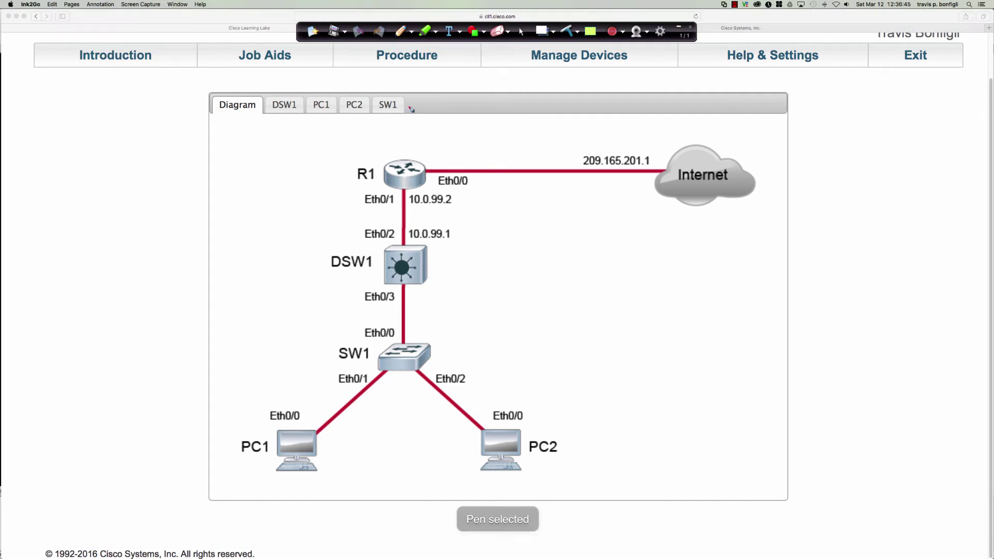
mouse_move(436, 291)
left_mouse_down()
mouse_move(410, 317)
mouse_move(425, 315)
left_mouse_up()
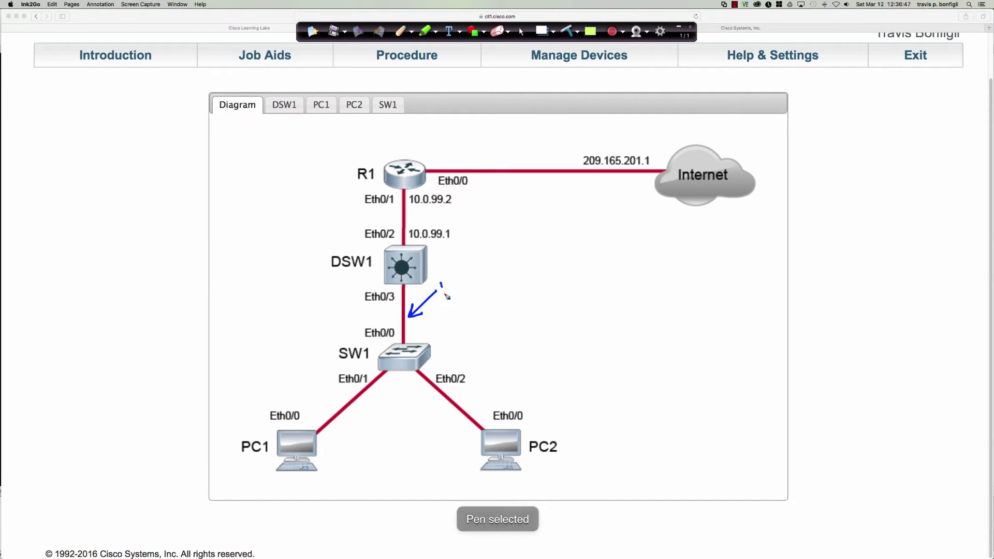
left_click_drag(440, 280, 450, 279)
left_click_drag(454, 280, 464, 290)
mouse_move(462, 291)
left_mouse_down()
mouse_move(466, 274)
mouse_move(472, 287)
left_mouse_up()
left_click_drag(474, 285, 481, 268)
mouse_move(462, 295)
left_mouse_down()
mouse_move(480, 270)
mouse_move(468, 303)
mouse_move(498, 274)
mouse_move(505, 294)
left_mouse_up()
left_click_drag(468, 314, 511, 301)
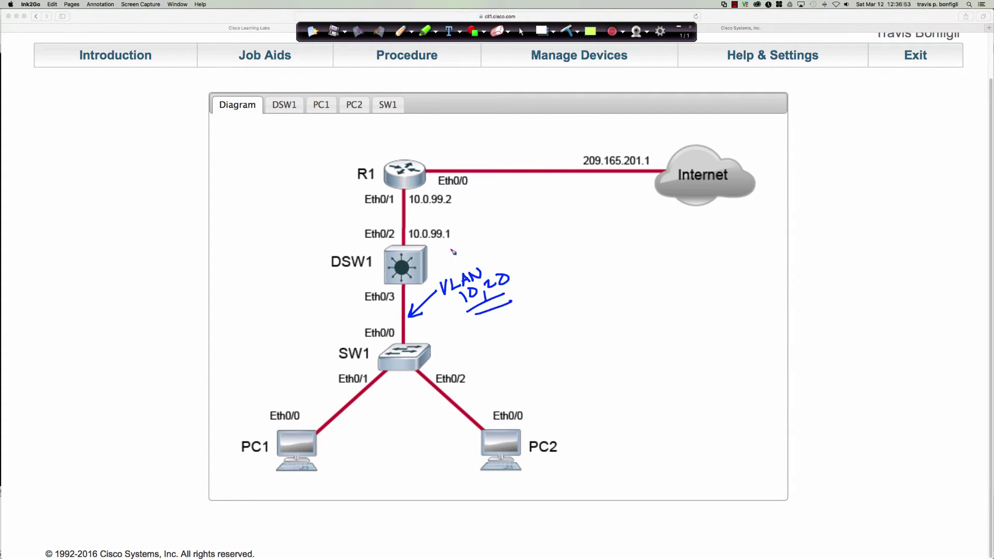
Step: Write underlined SVI 20 and SVI 10 labels on either side of DSW1 and circle the VLAN 10, 20 label
left_click_drag(439, 251, 432, 263)
mouse_move(442, 252)
left_mouse_down()
mouse_move(446, 261)
mouse_move(450, 249)
left_mouse_up()
left_click_drag(454, 247, 458, 258)
left_click_drag(470, 240, 481, 245)
left_click_drag(487, 236, 487, 234)
mouse_move(309, 262)
left_mouse_down()
mouse_move(302, 273)
mouse_move(317, 254)
mouse_move(321, 265)
left_mouse_up()
mouse_move(317, 254)
left_mouse_down()
mouse_move(329, 260)
mouse_move(345, 243)
left_mouse_up()
mouse_move(313, 274)
left_mouse_down()
mouse_move(347, 257)
mouse_move(352, 265)
left_mouse_up()
mouse_move(431, 269)
left_mouse_down()
mouse_move(471, 248)
mouse_move(537, 289)
mouse_move(468, 267)
left_mouse_up()
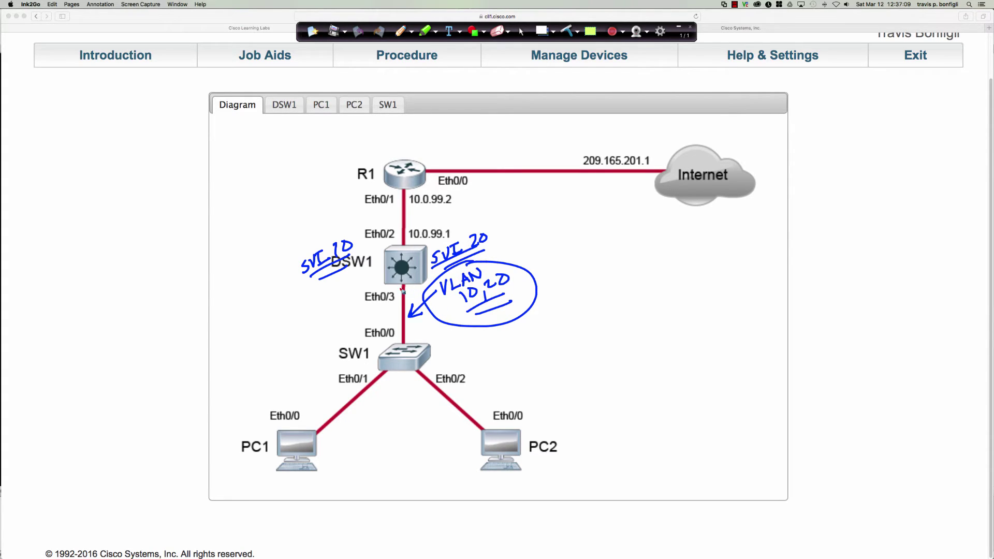
Step: Mark both ends of the DSW1–SW1 trunk link with blue dots and circle the whole link
left_click_drag(407, 282, 401, 286)
left_click_drag(403, 343, 405, 341)
mouse_move(400, 282)
left_mouse_down()
mouse_move(394, 347)
mouse_move(425, 337)
mouse_move(424, 288)
mouse_move(396, 280)
left_mouse_up()
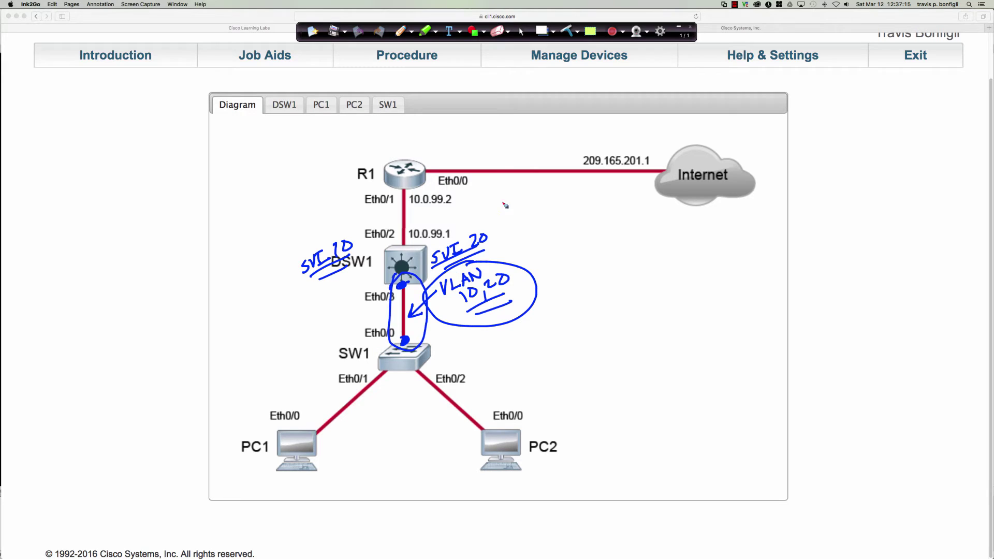
Step: Clear the pen annotations from the topology diagram and open the DSW1 console
left_click(522, 33)
left_click(522, 33)
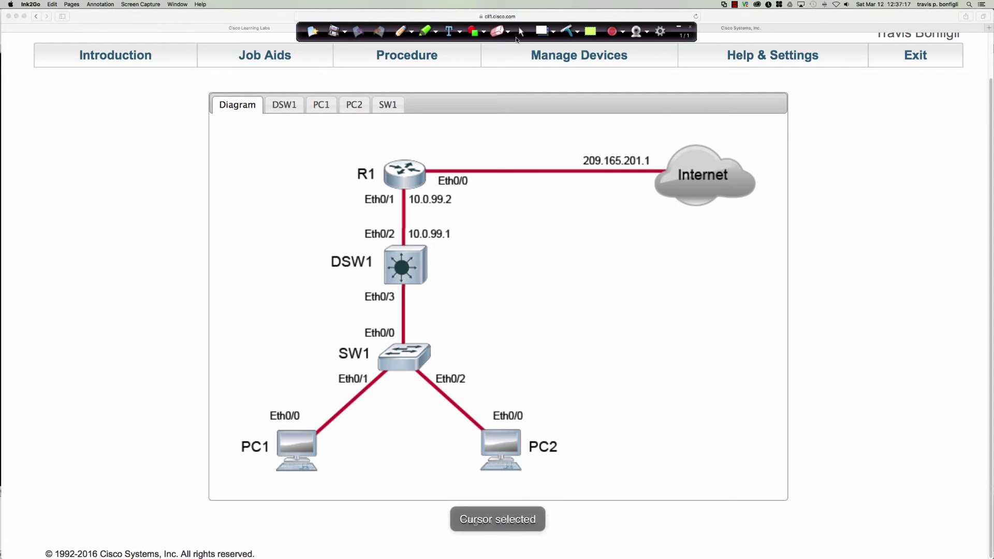
left_click(418, 262)
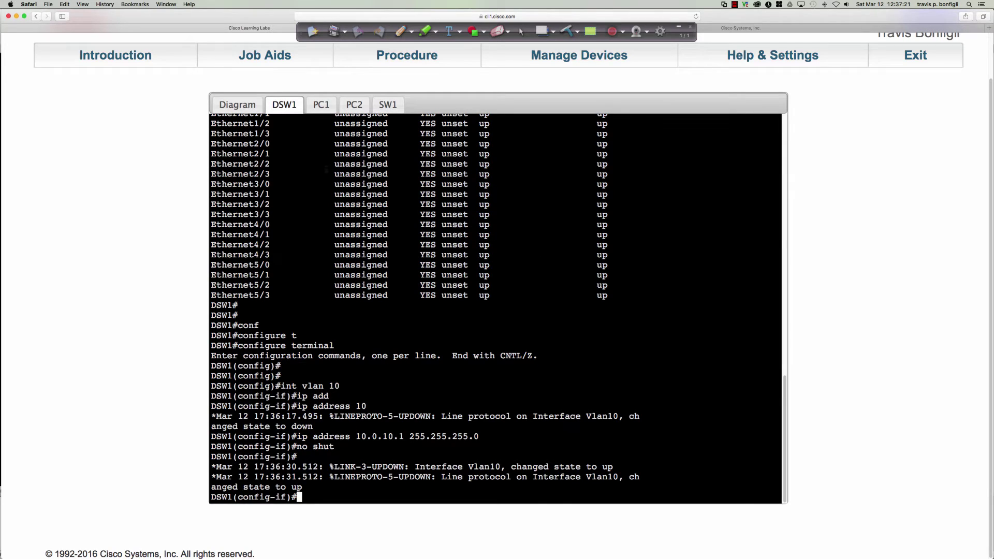
Step: From the PC1 console, ping the VLAN 10 gateway 10.0.10.1 twice
left_click(318, 107)
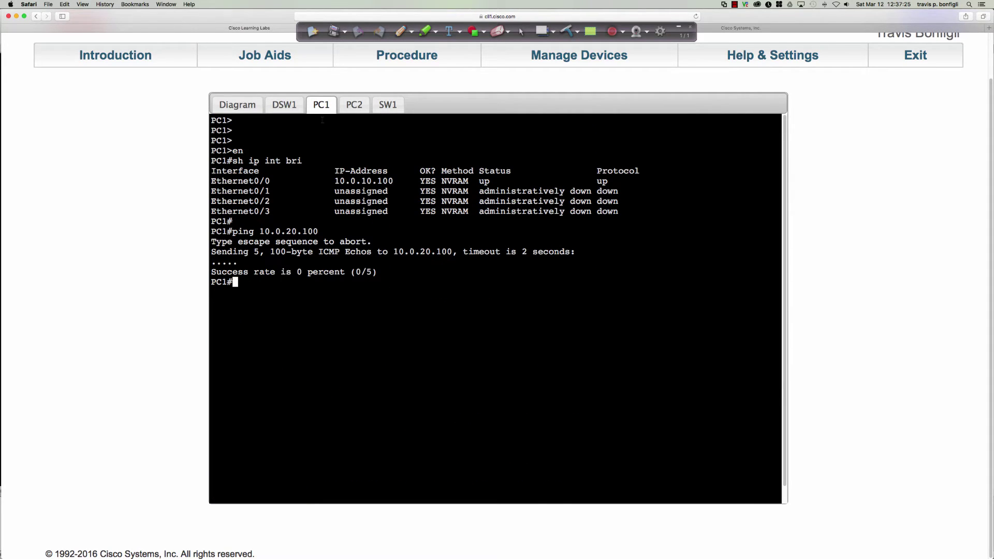
type("ping 10.0.10.1")
key("Return")
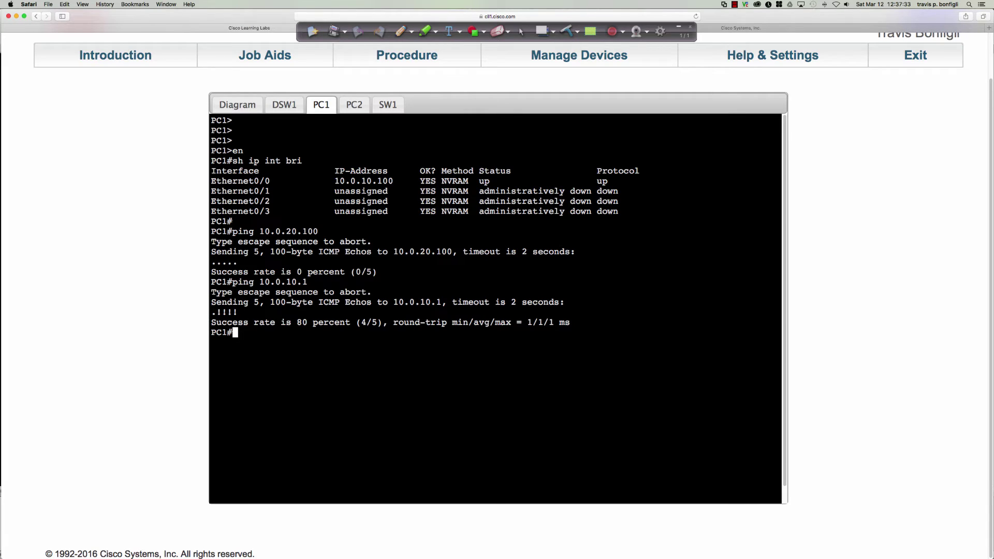
key("Up")
key("Return")
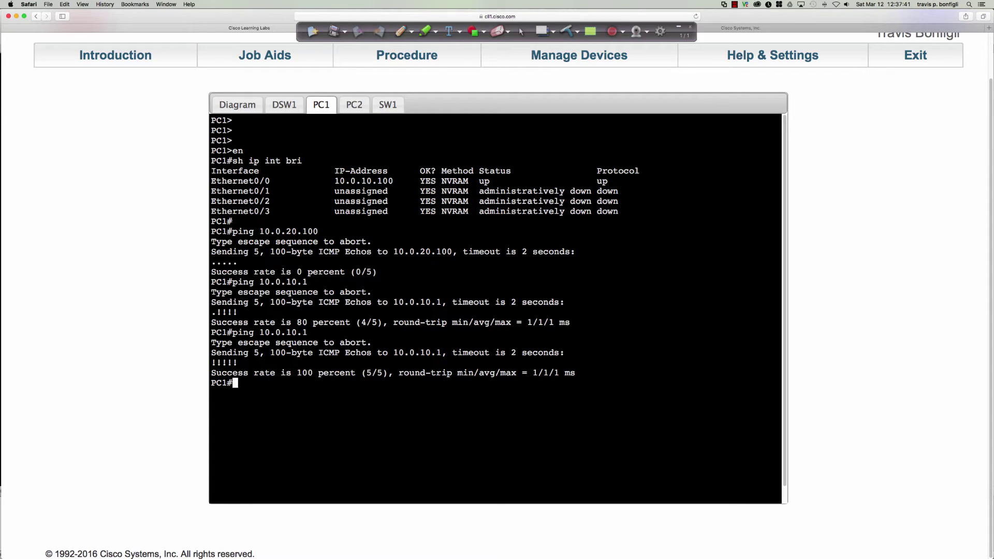
Step: Ping PC2 at 10.0.20.100 from PC1 to test reachability across VLANs
key("Up")
key("Up")
key("Return")
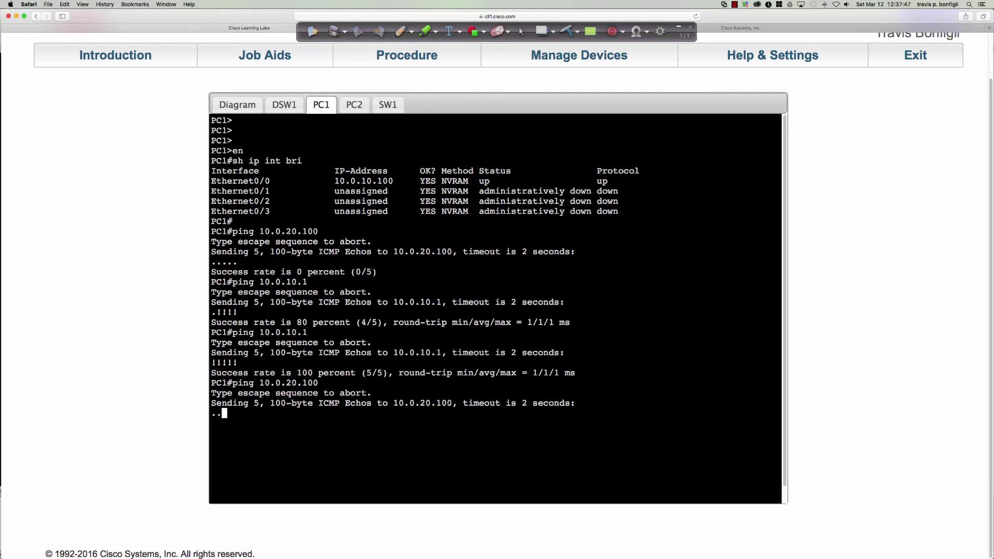
Step: On DSW1, discard the stray ping text and create the VLAN 20 interface with int vlan 20
left_click(289, 107)
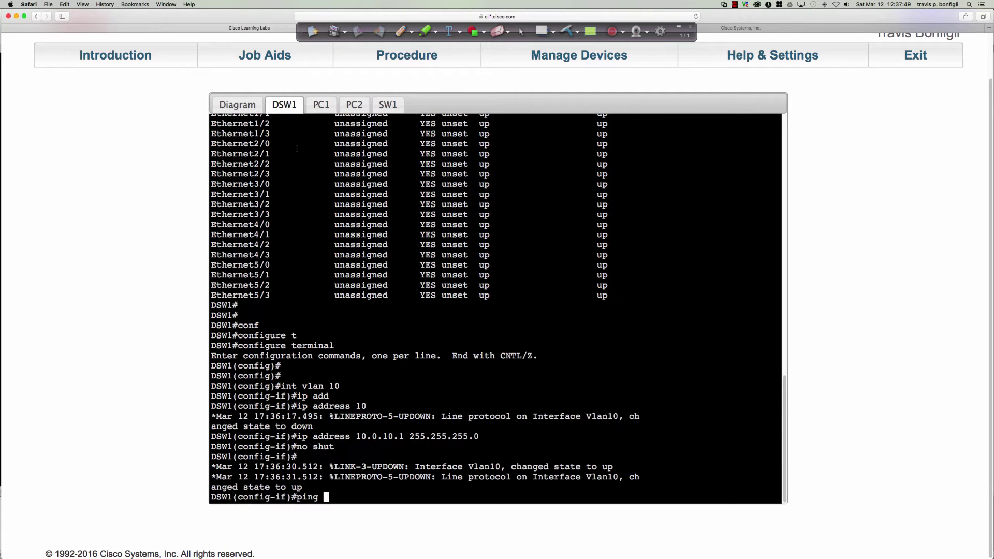
key("BackSpace")
key("BackSpace")
key("BackSpace")
key("BackSpace")
key("BackSpace")
type("int vl")
key("Tab")
type("a")
key("Tab")
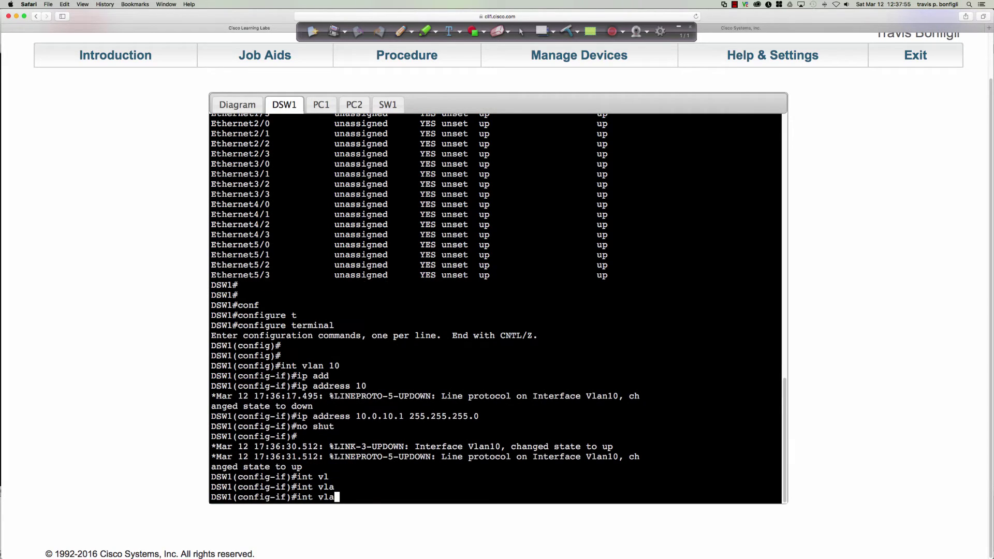
type("n ")
type("20")
key("Return")
Step: Assign IP address 10.0.20.1 with mask 255.255.255.0 to the VLAN 20 interface and enable it with no shut
type("ip a")
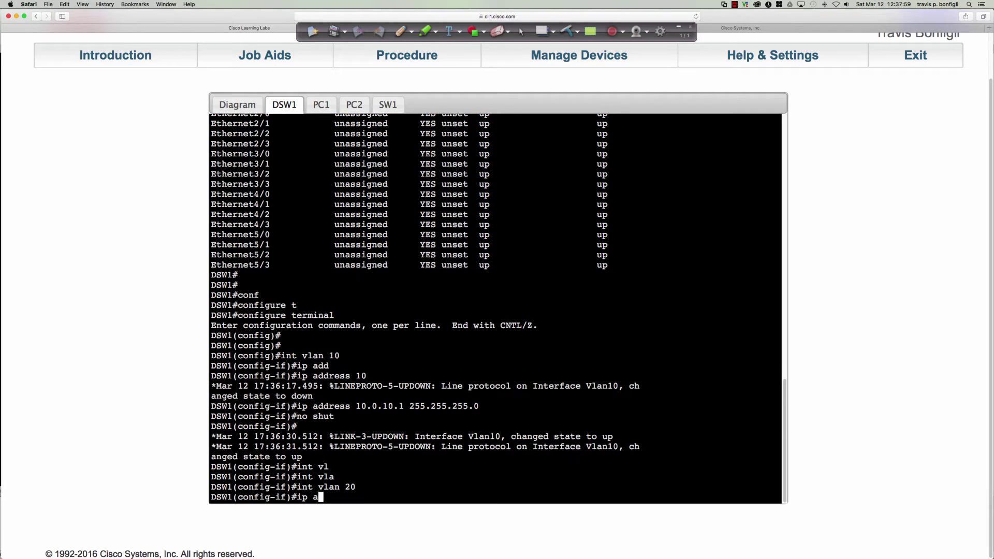
type("dd 10.0.20.")
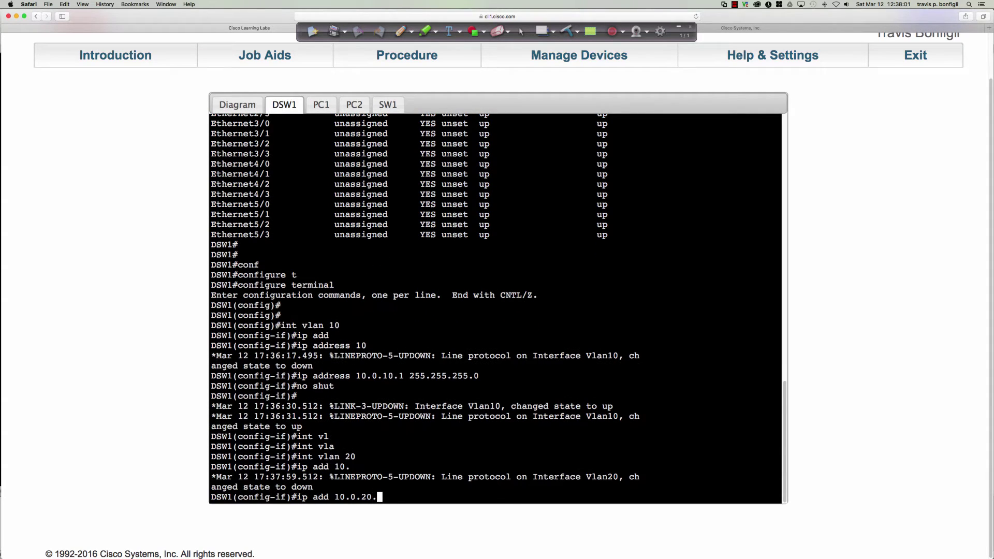
type("1 255.255.255.0")
key("Return")
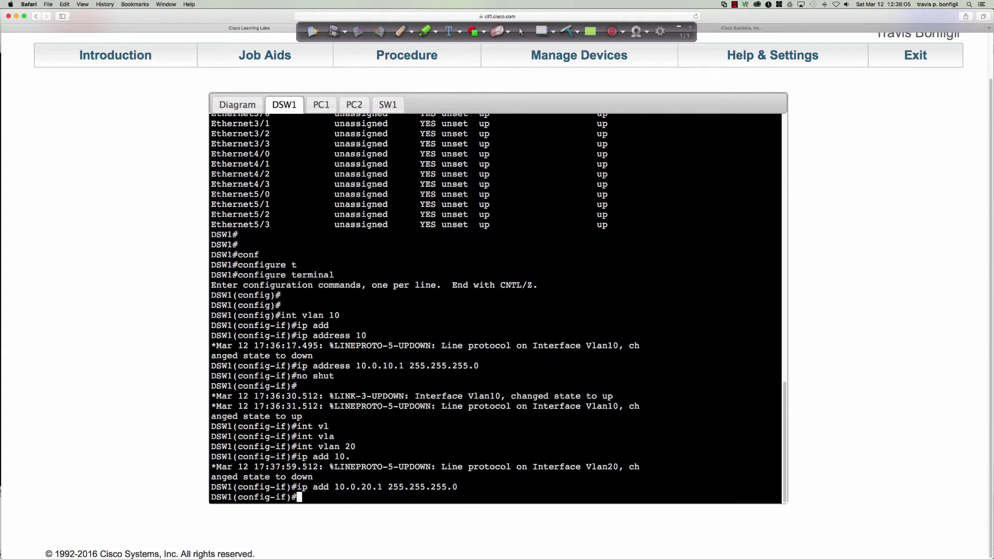
type("no shut")
key("Return")
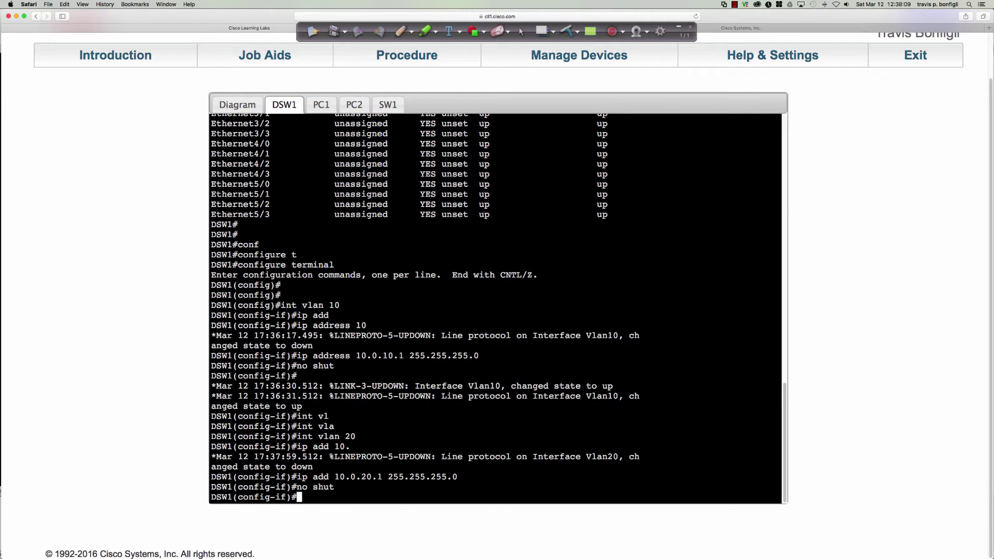
Step: Display DSW1's interface summary from configuration mode with do sh ip int bri
key("Return")
key("Return")
key("Return")
key("Return")
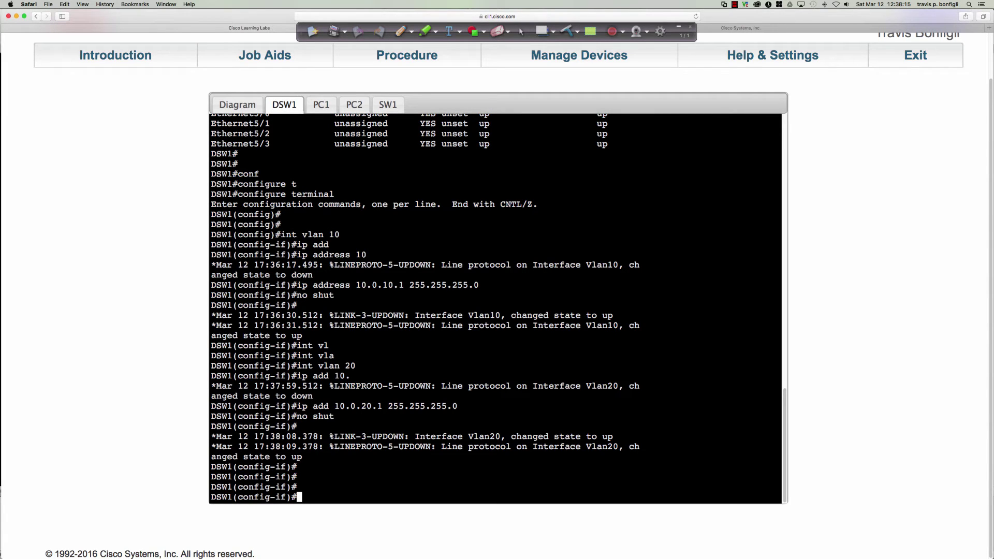
key("Return")
key("Return")
key("Return")
type("do sh i")
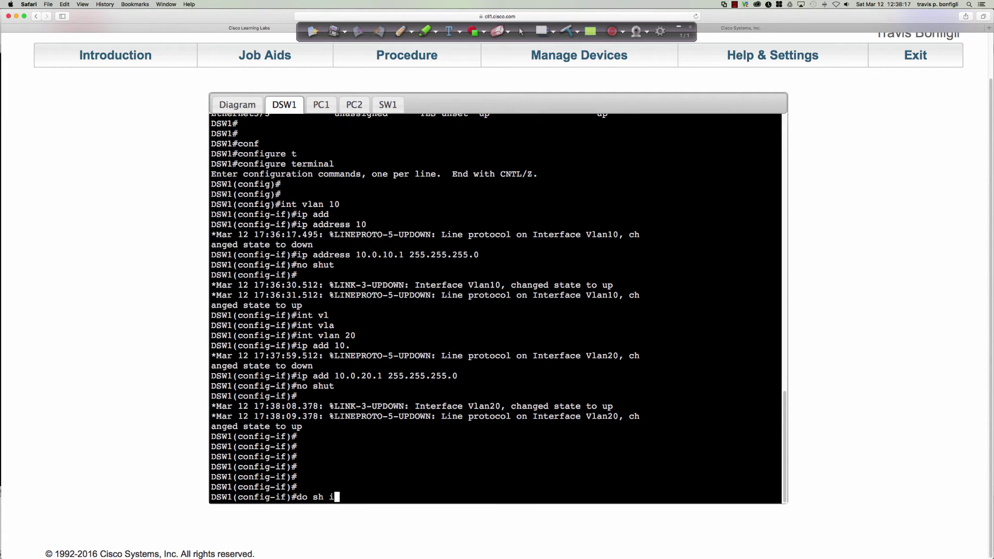
type("p int bri")
key("Return")
key("space")
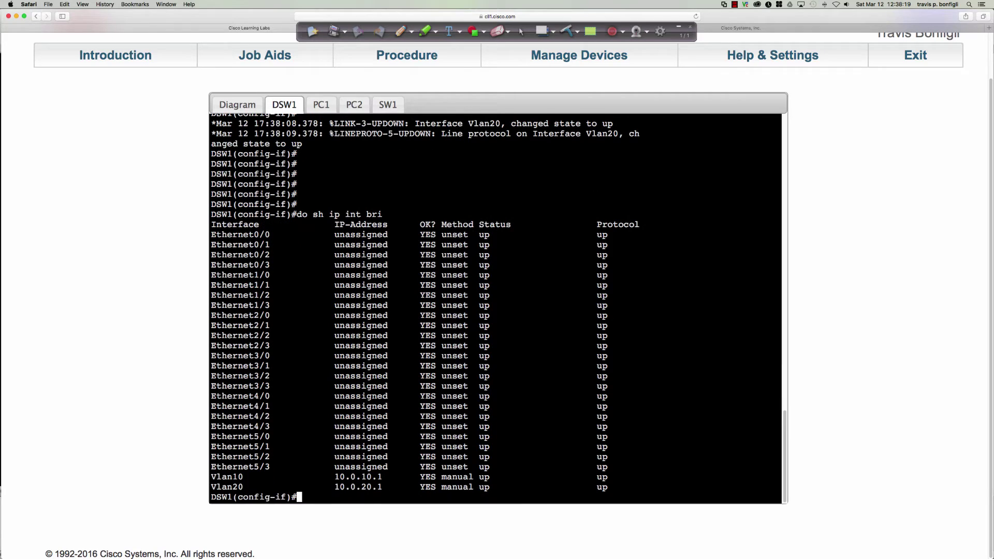
Step: Add blank prompt lines below the interface summary and briefly highlight its Vlan10 and Vlan20 rows
key("Return")
key("Return")
key("Return")
key("Return")
key("Return")
key("Return")
key("Return")
key("Return")
key("Return")
key("Return")
key("Return")
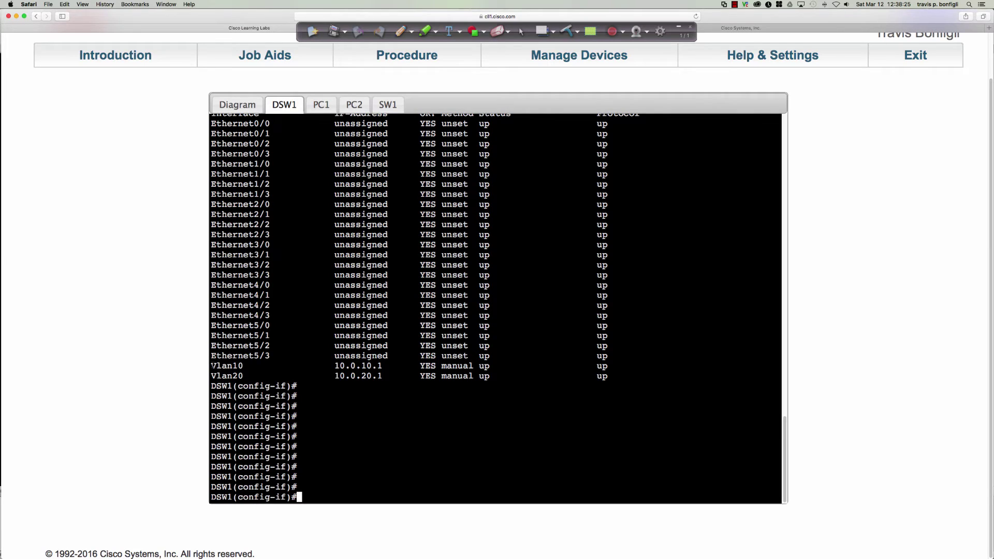
left_click_drag(212, 366, 680, 378)
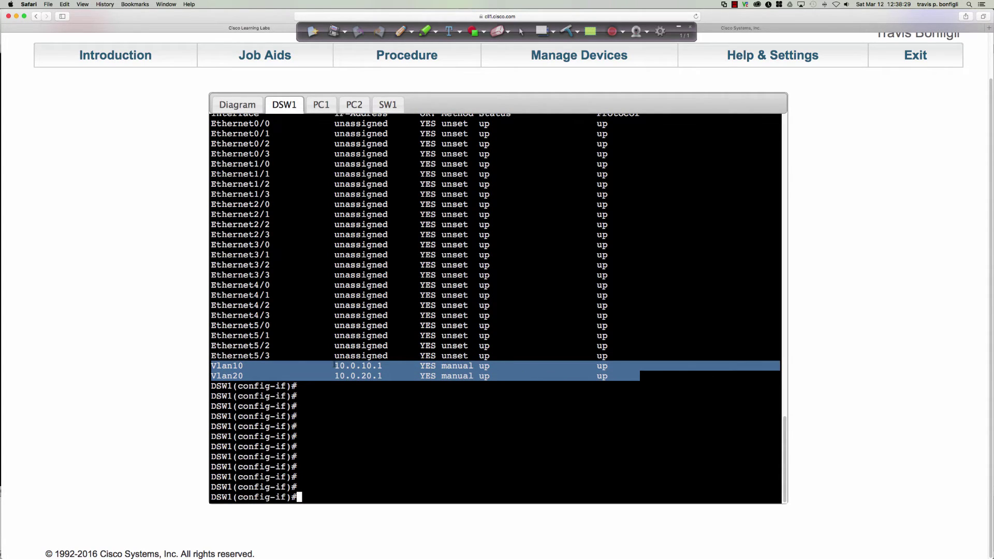
left_click(434, 408)
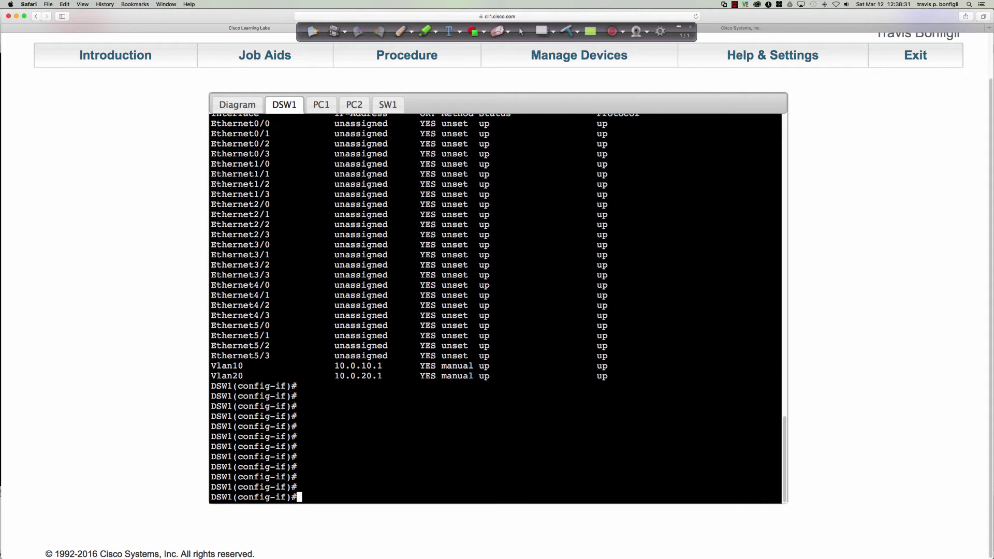
Step: Switch back to the PC1 console and repeat the ping to 10.0.20.100
key("ctrl+Tab")
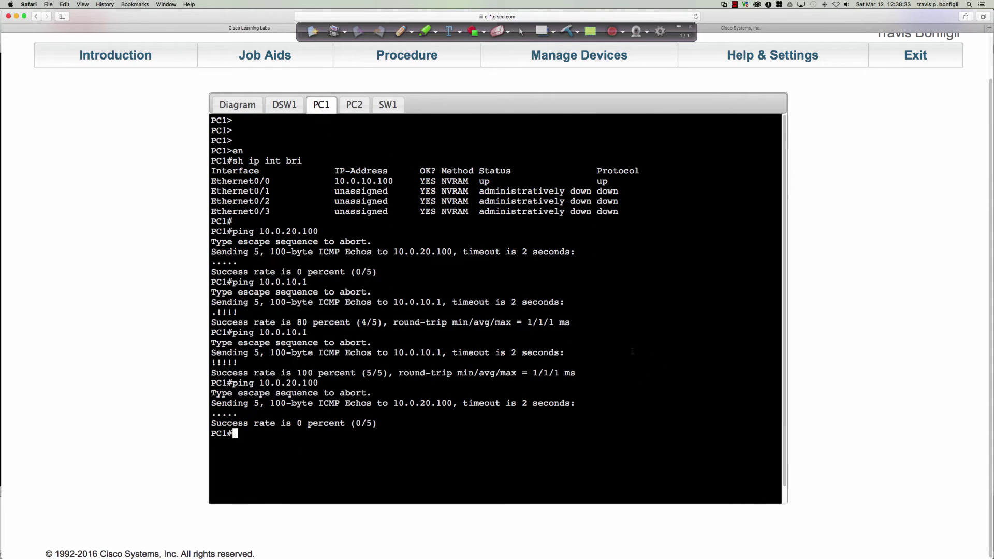
key("Up")
key("Return")
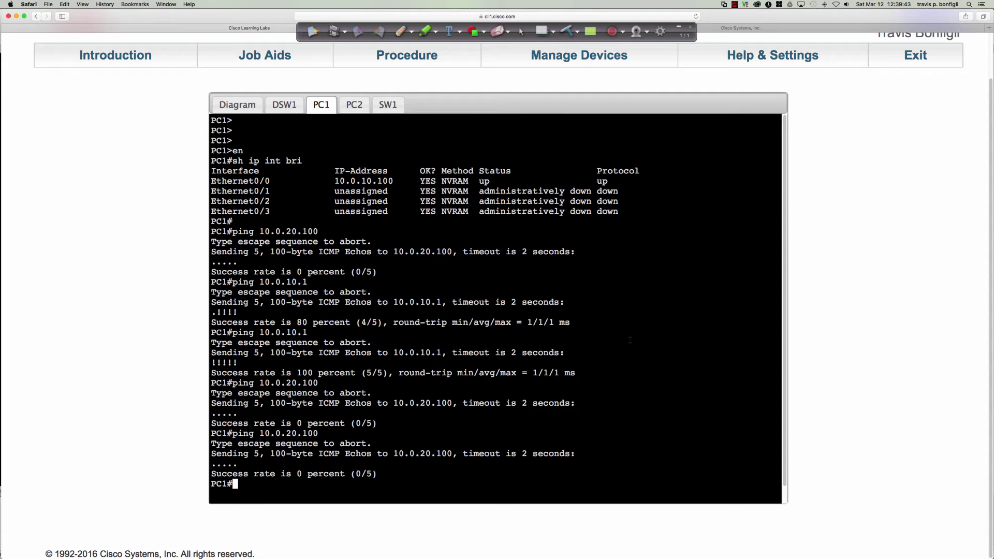
Step: From PC1, ping the VLAN 20 gateway 10.0.20.1 four times, adding blank prompt lines after the first ping
type("ping 10.0.20.1")
key("Return")
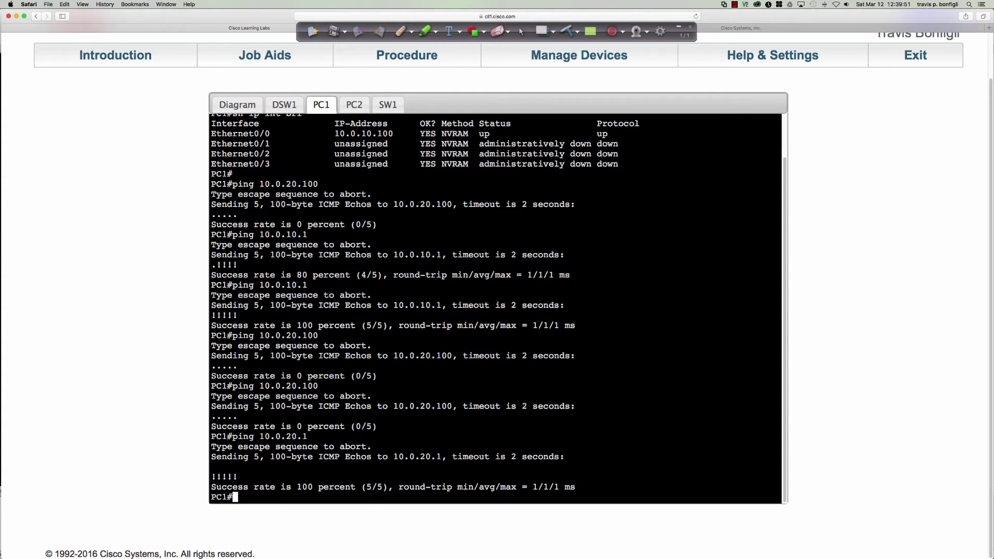
key("Return")
key("Return")
key("Return")
key("Return")
key("Return")
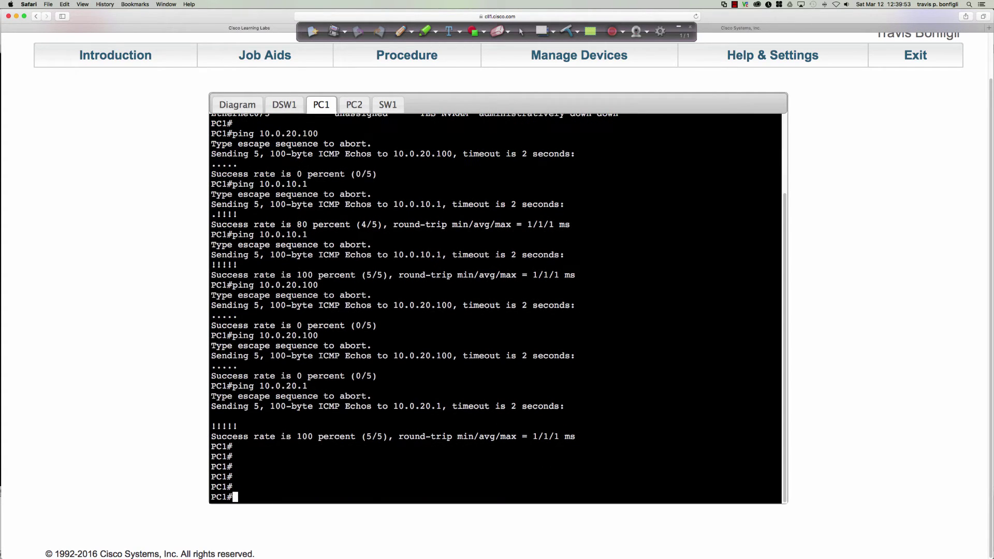
key("Up")
key("Return")
key("Up")
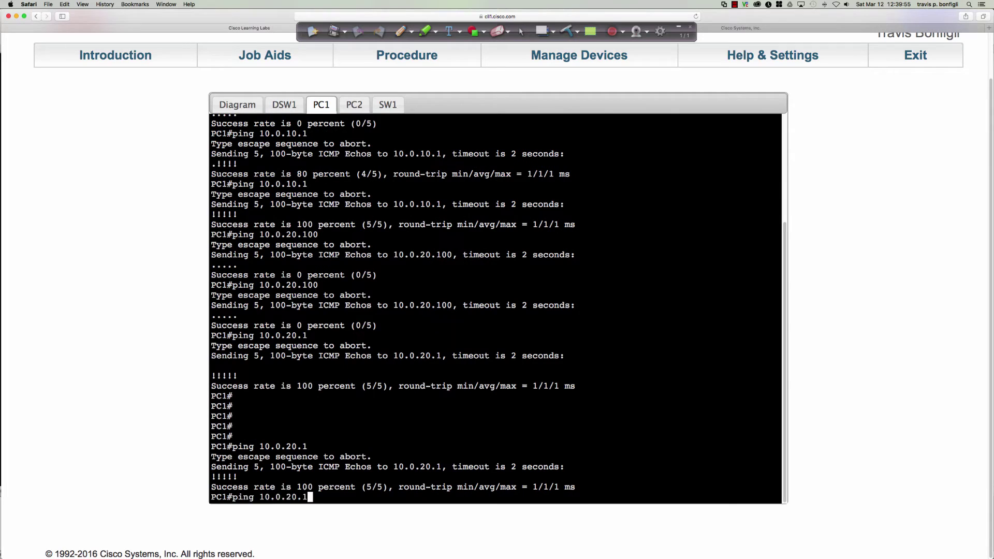
key("Return")
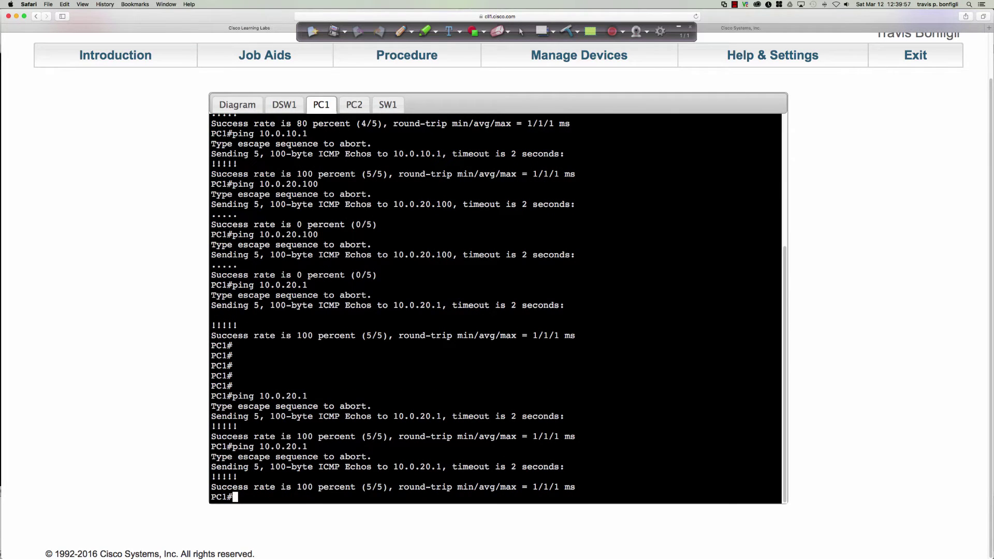
key("Up")
key("Return")
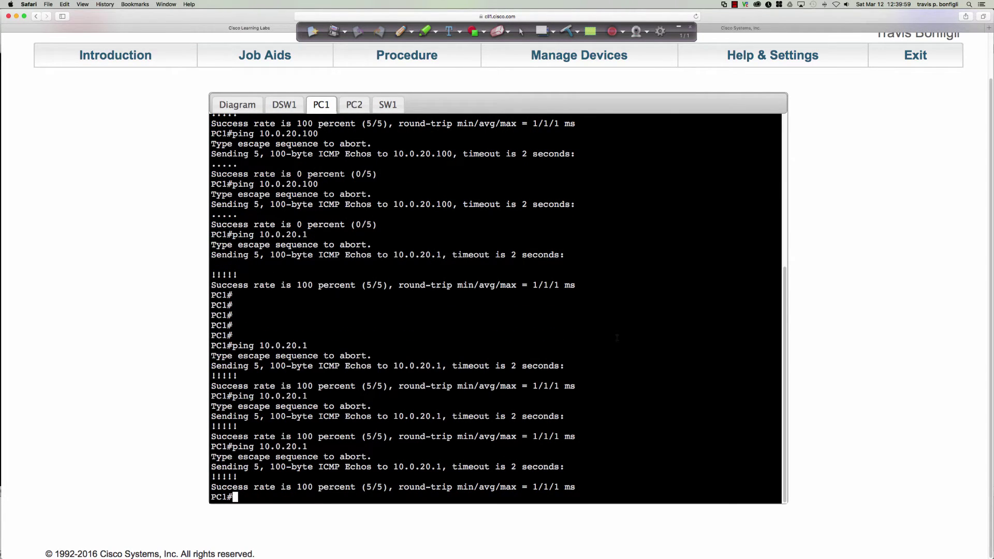
Step: From the PC2 console, ping PC1 at 10.0.10.100
left_click(358, 105)
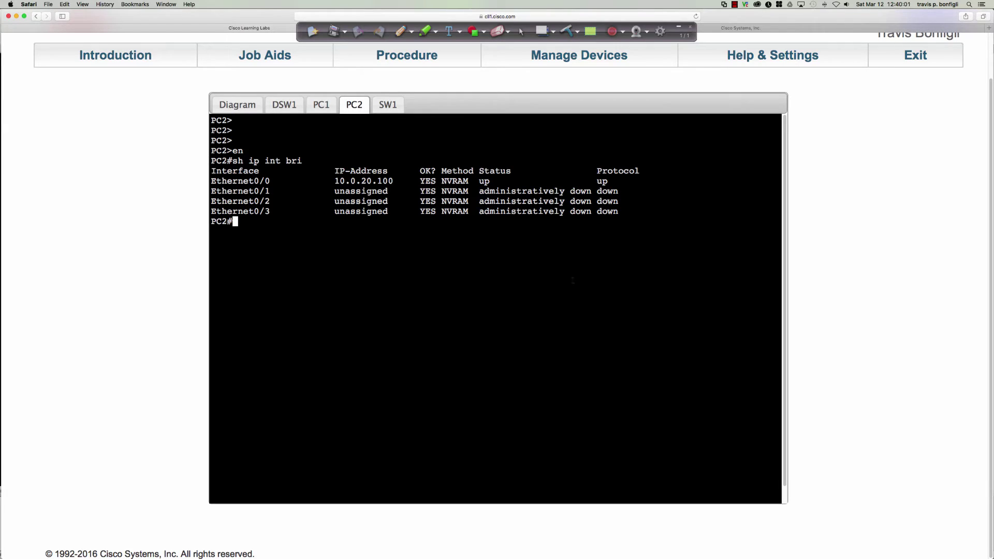
type("ping 10.0.10.100")
key("Return")
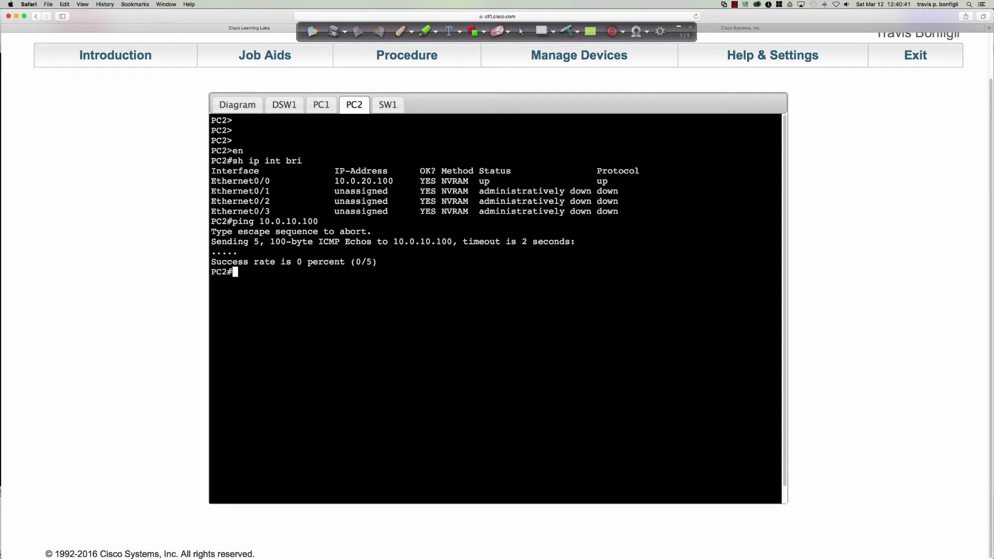
Step: Ping PC2's own gateway 10.0.20.1 twice from the PC2 console
key("Up")
key("BackSpace")
key("BackSpace")
key("BackSpace")
key("BackSpace")
key("BackSpace")
key("BackSpace")
type("20.1")
key("Return")
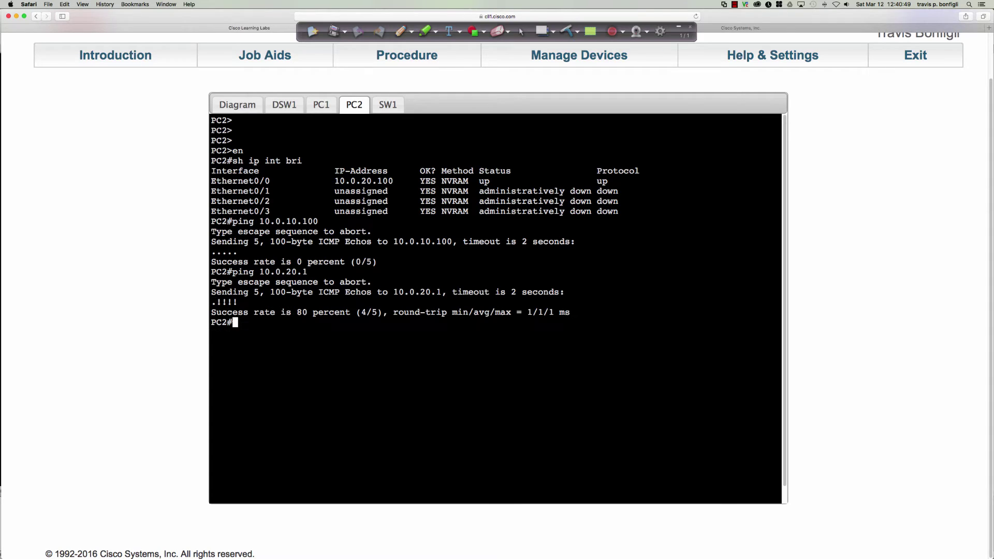
key("Up")
key("Return")
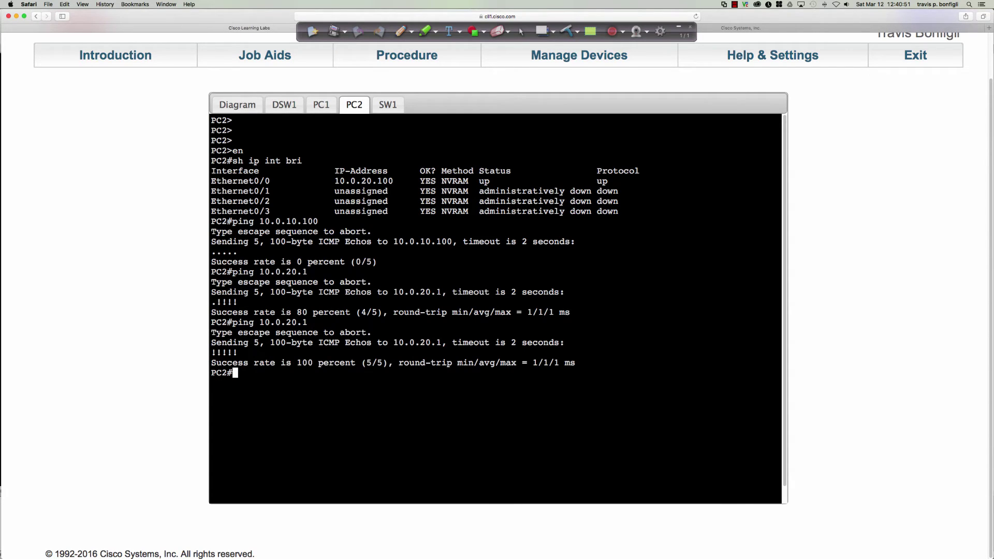
Step: Ping the VLAN 10 gateway 10.0.10.1 from PC2
key("Up")
key("BackSpace")
key("BackSpace")
key("BackSpace")
key("BackSpace")
type("10.1")
key("Return")
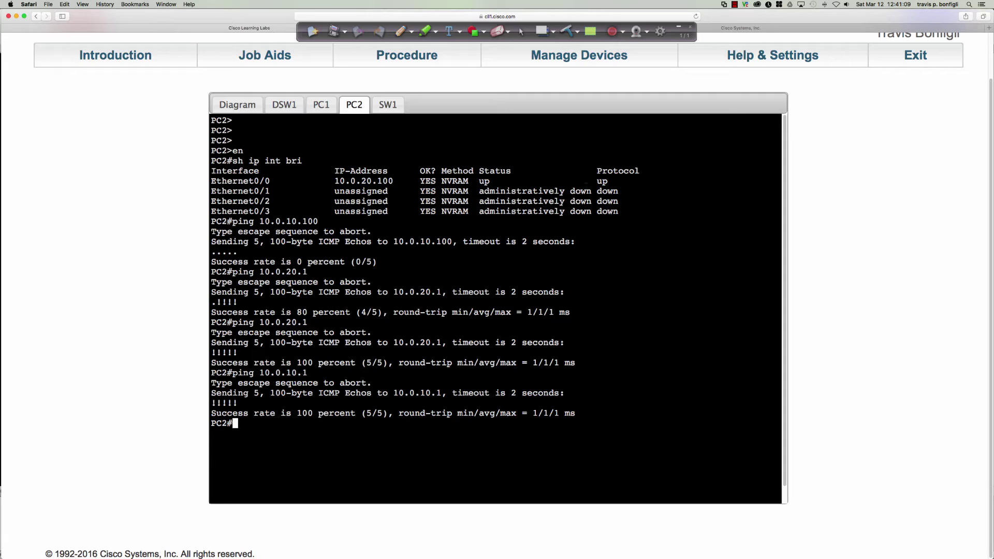
Step: On DSW1, exit interface configuration to global configuration mode and enable routing with the ip routing command
left_click(282, 102)
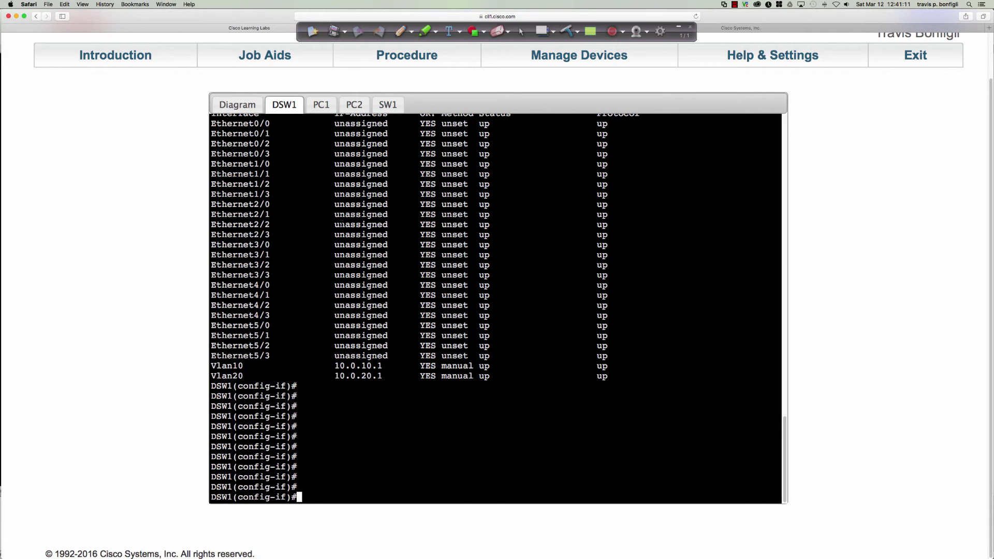
type("exit")
key("Return")
key("Return")
key("Return")
key("Return")
key("Return")
key("Return")
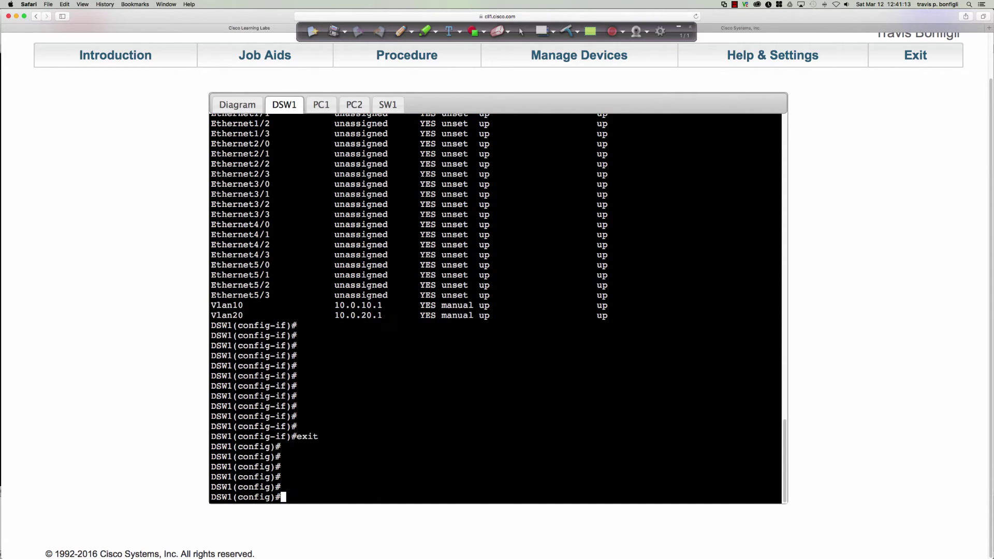
key("Return")
type("ip rout")
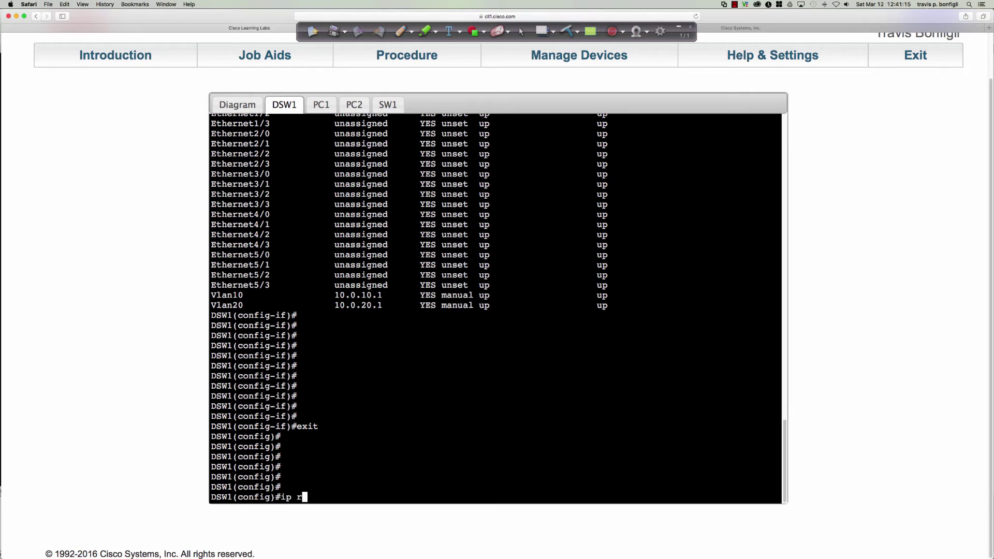
key("Tab")
type("ing")
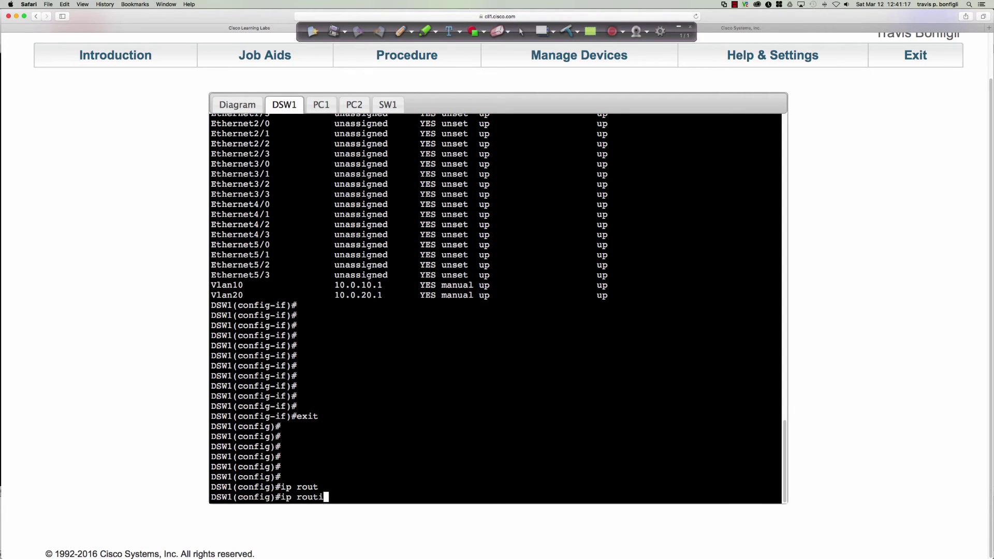
key("Return")
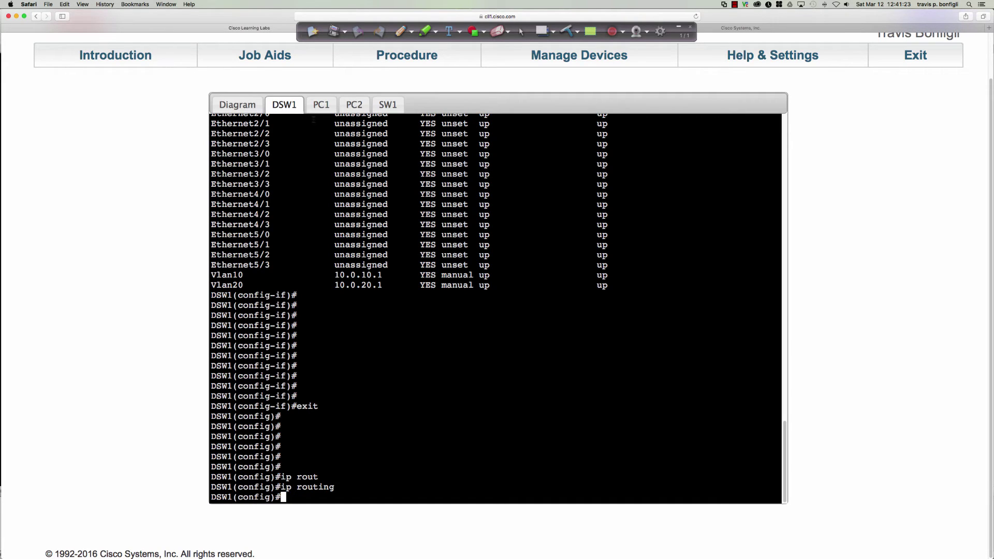
Step: From the PC1 console, ping PC2 at 10.0.20.100 several times to test routing between the VLANs
left_click(316, 108)
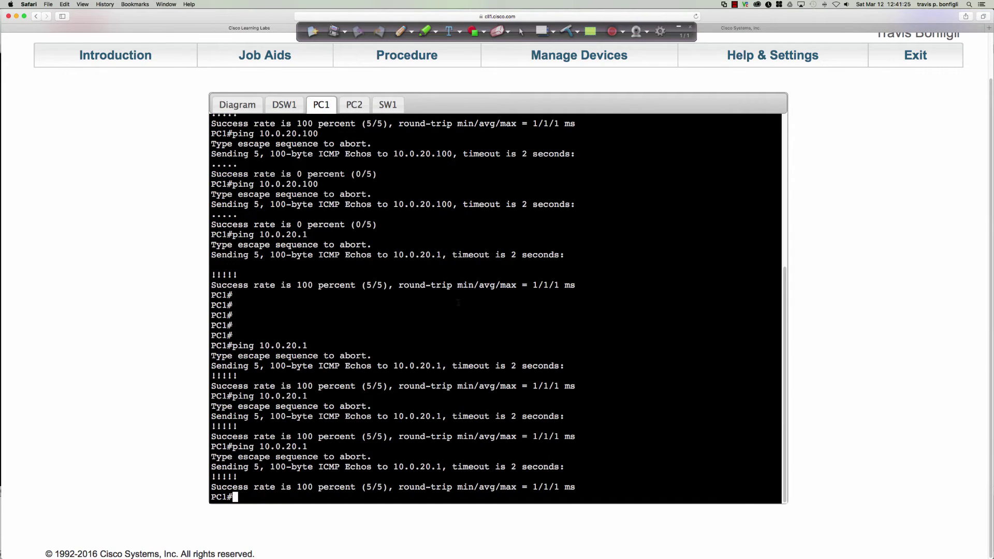
key("Return")
key("Return")
key("Return")
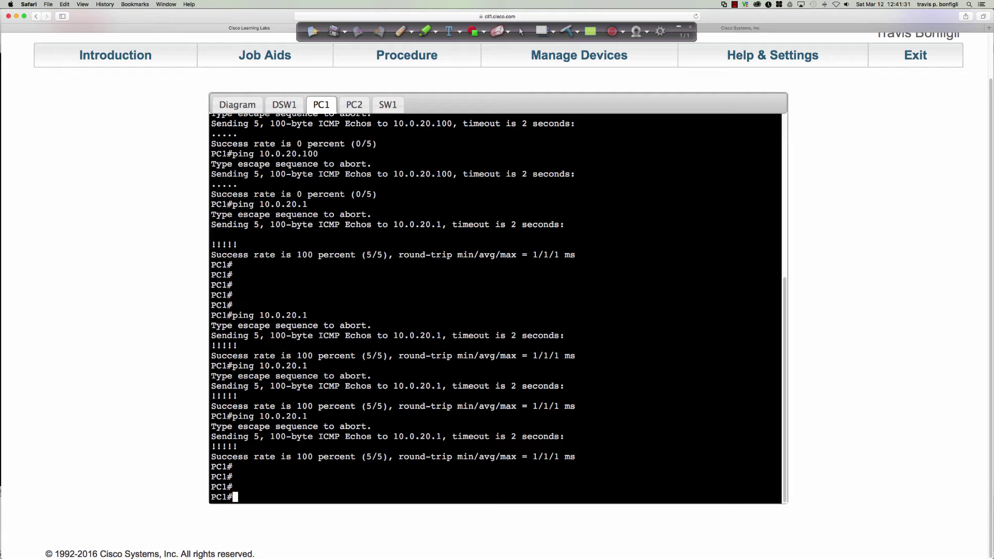
key("Up")
type("00")
key("Return")
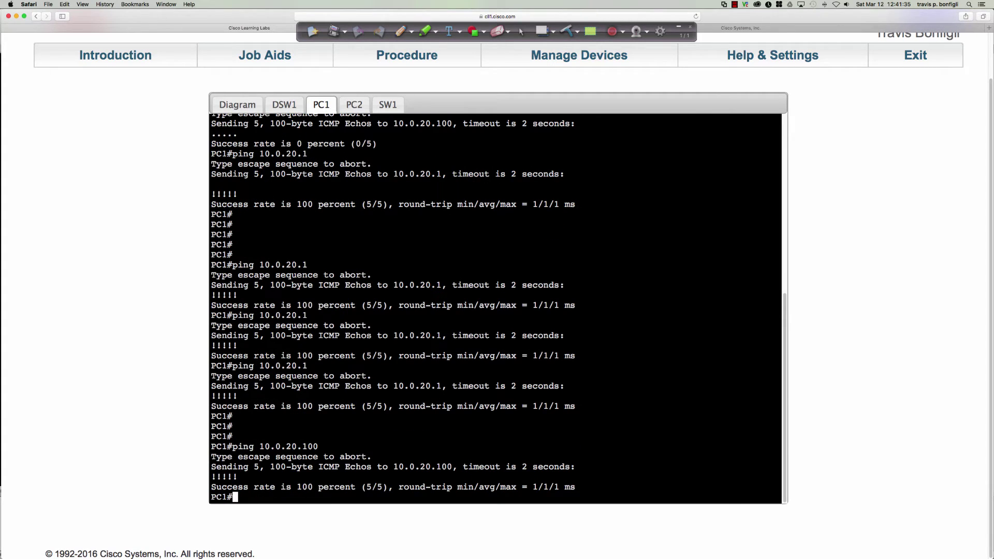
key("Up")
key("Return")
key("Up")
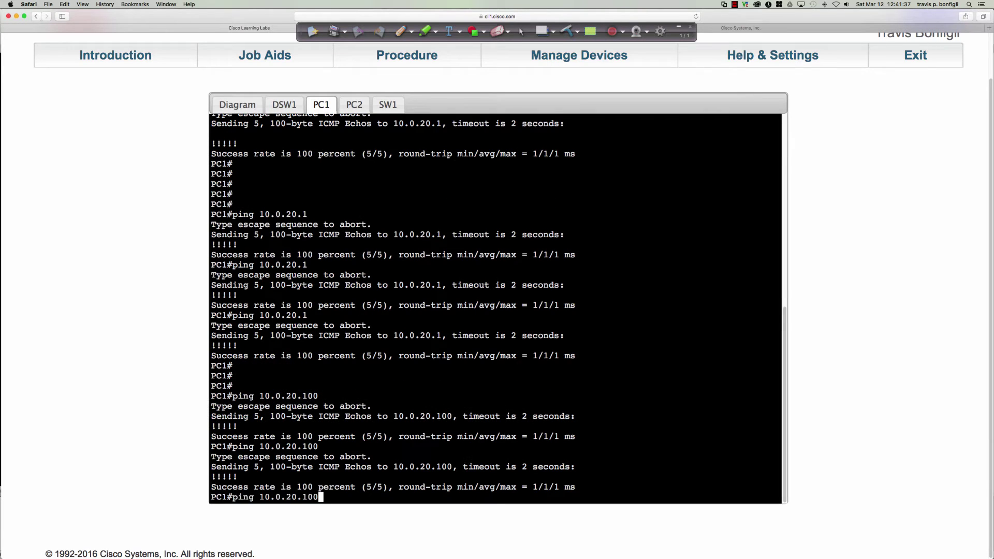
key("Return")
key("Up")
key("Return")
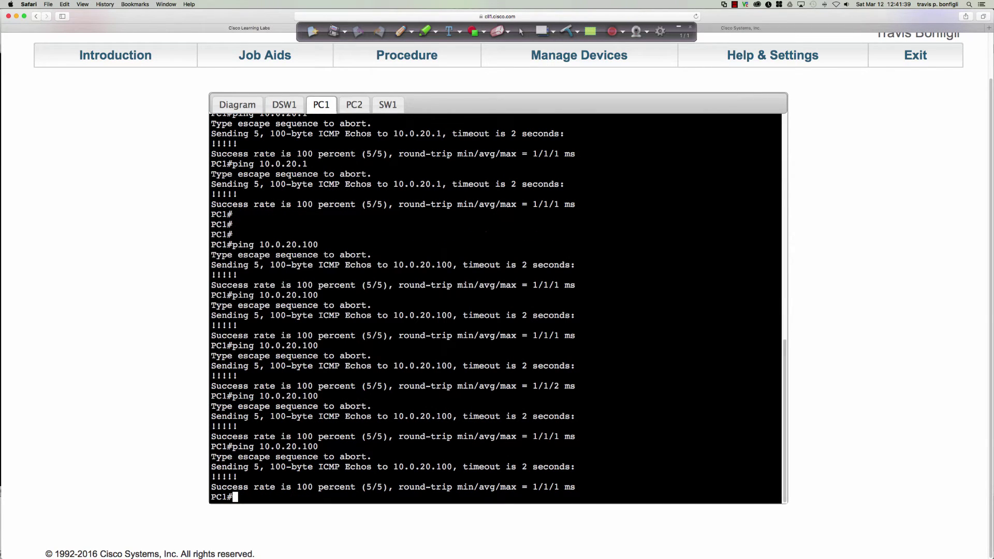
Step: From the PC2 console, ping the VLAN 10 gateway at 10.0.10.1 again
left_click(347, 110)
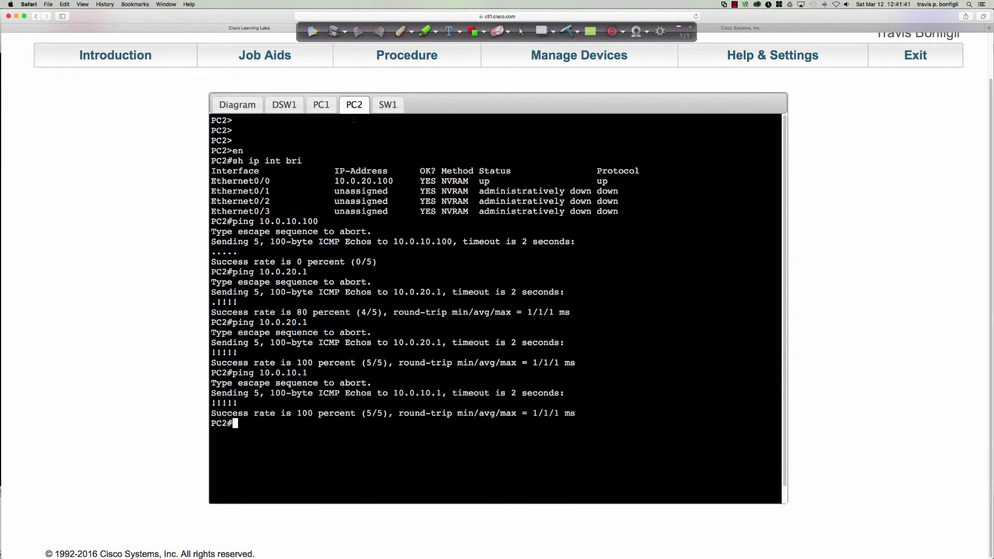
key("Up")
key("Return")
Step: Ping PC1 at 10.0.10.100 three times from the PC2 console
key("Up")
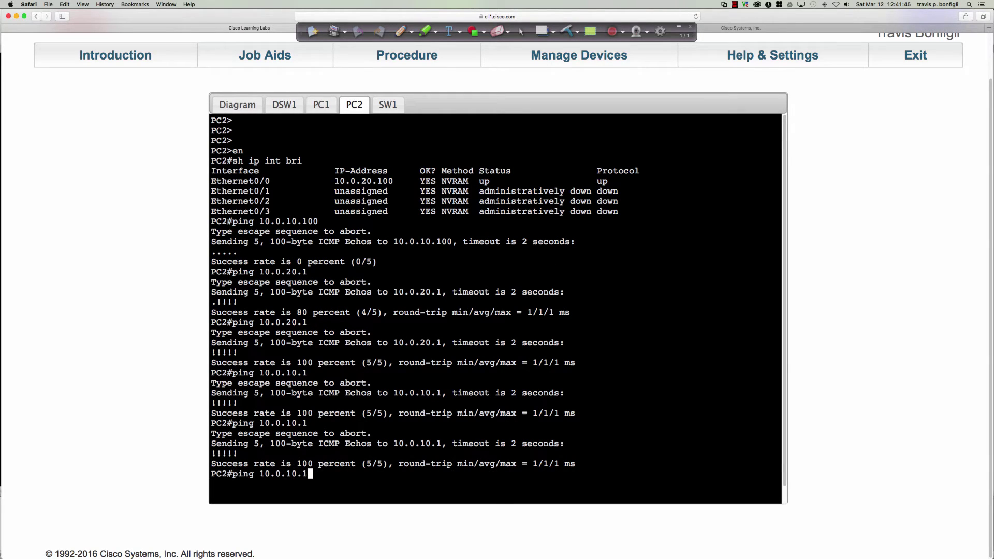
type("00")
key("Return")
key("Up")
key("Return")
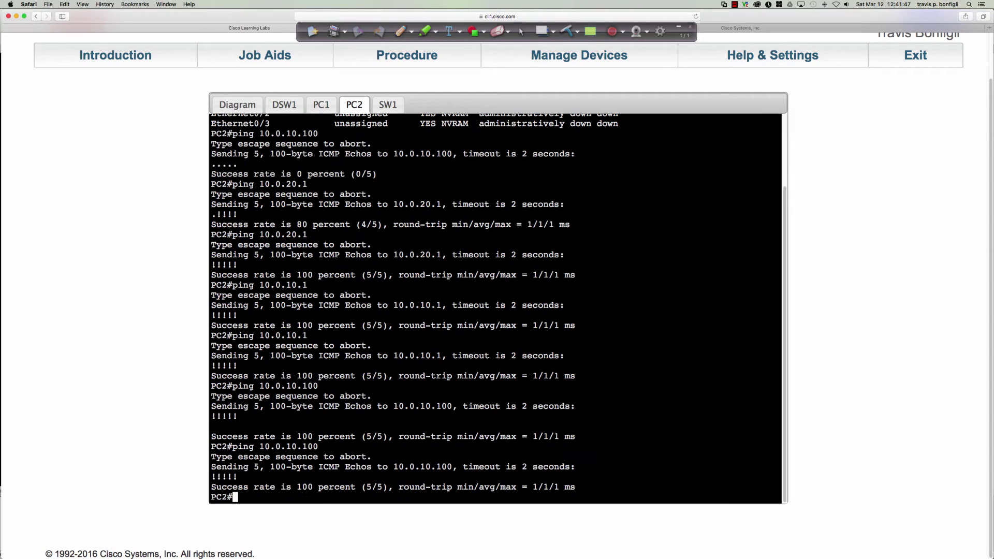
key("Up")
key("Return")
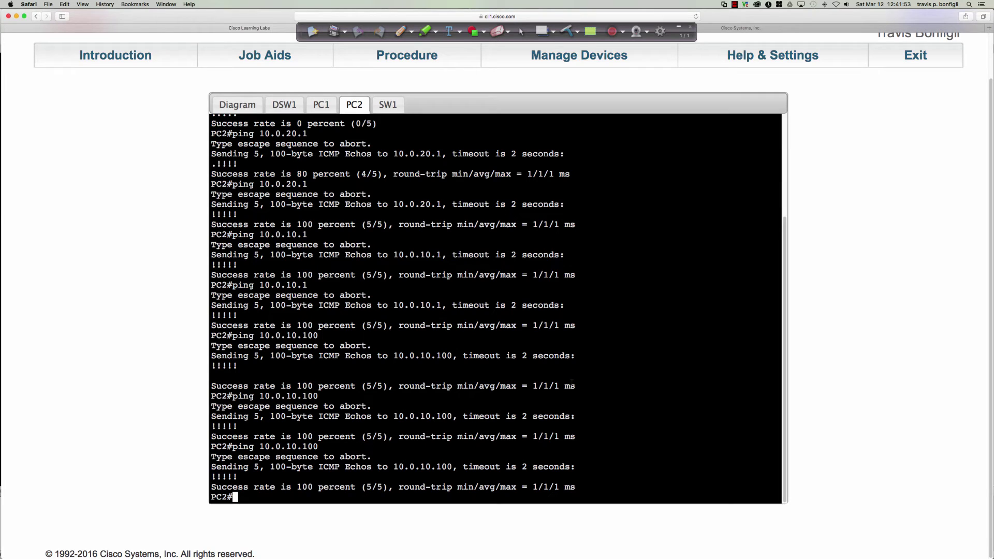
Step: Run a traceroute from PC2 to 10.0.10.100 and highlight the address of each hop in the output
key("Return")
key("Return")
type("trac")
key("Tab")
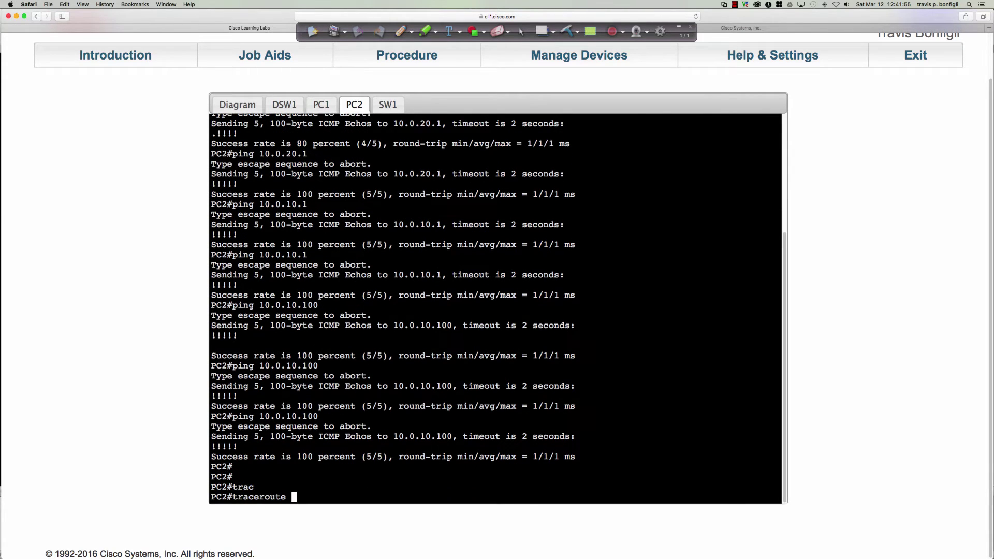
type("10.0.10.100")
key("Return")
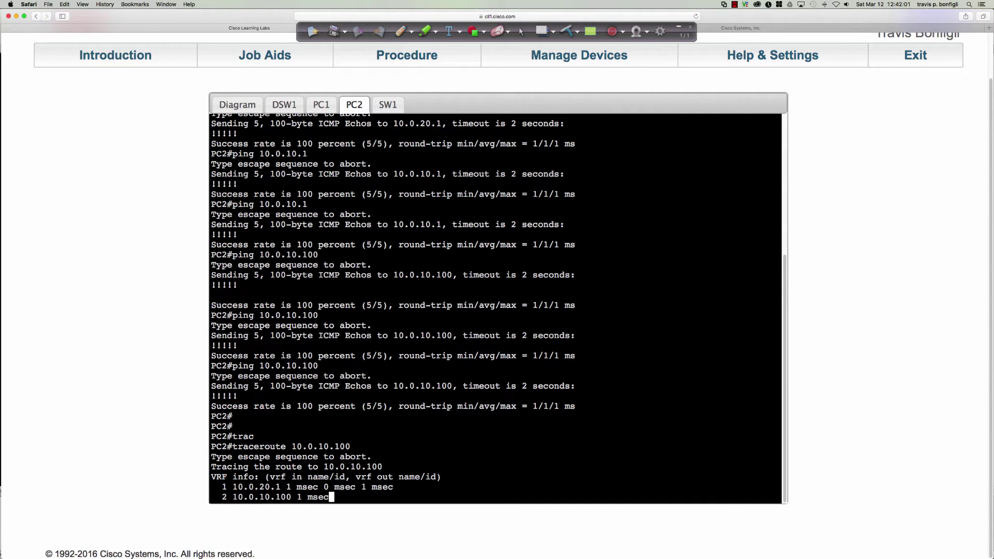
left_click_drag(232, 477, 280, 477)
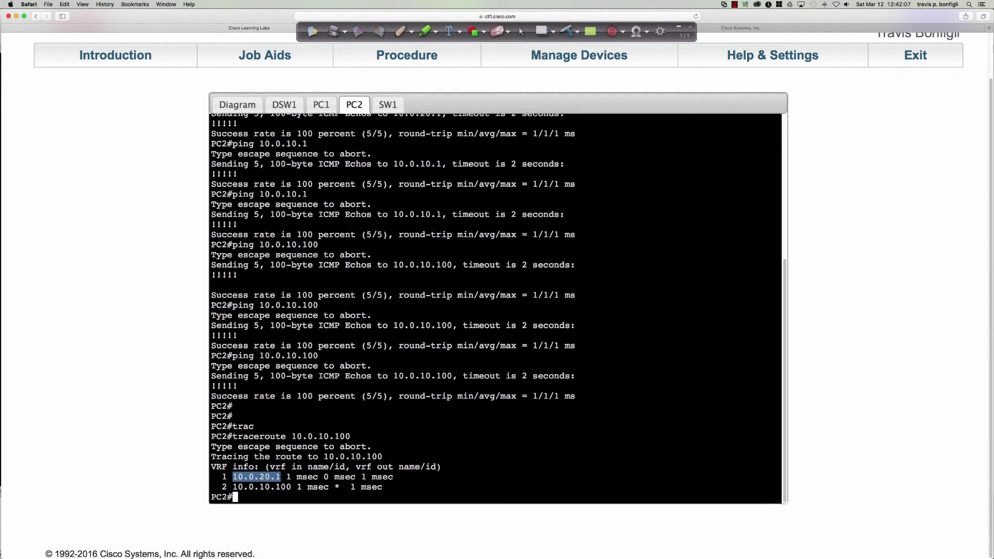
left_click_drag(232, 487, 291, 487)
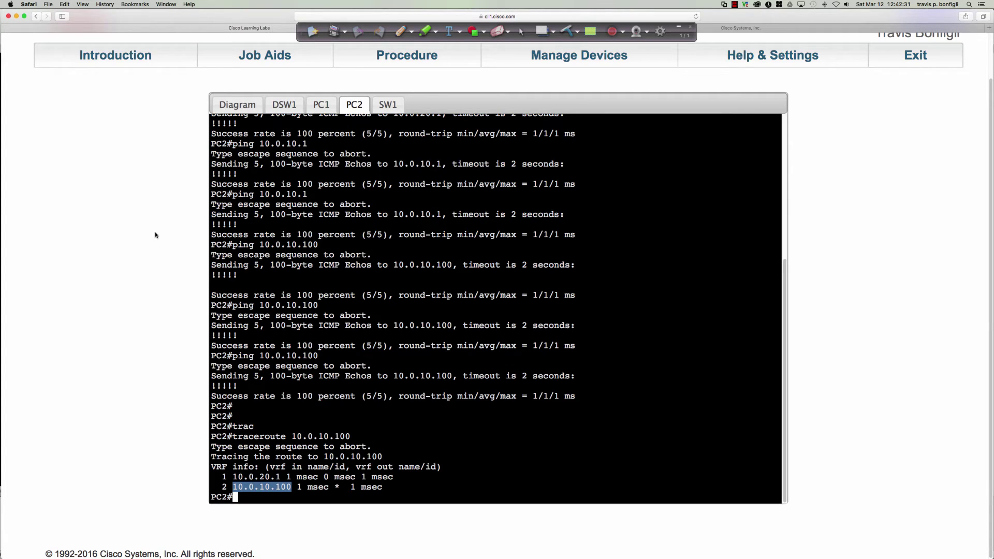
Step: On the topology diagram, pen an arrow to DSW1's Eth0/2 labelled "L3 Physical Routed Port" and circle both R1 interfaces
left_click(235, 107)
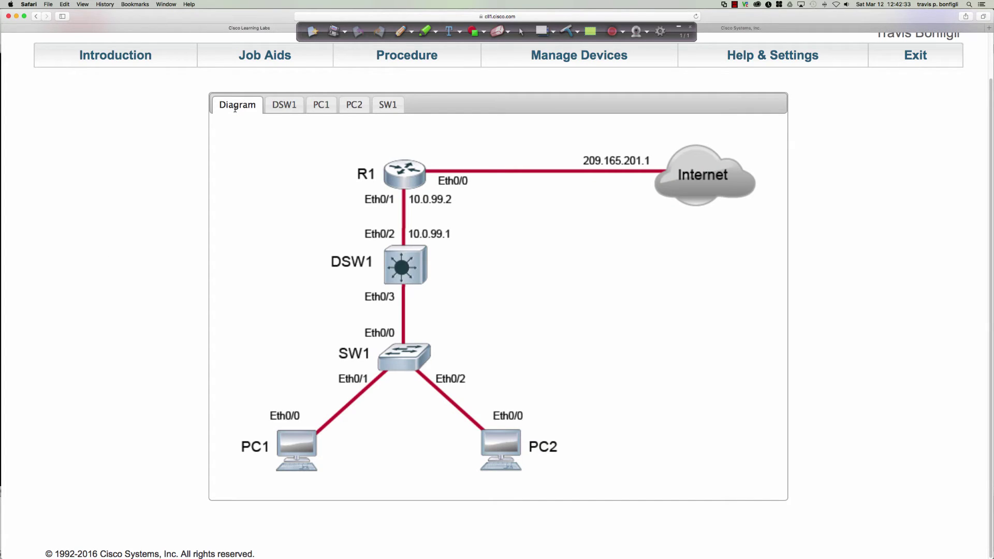
left_click(399, 32)
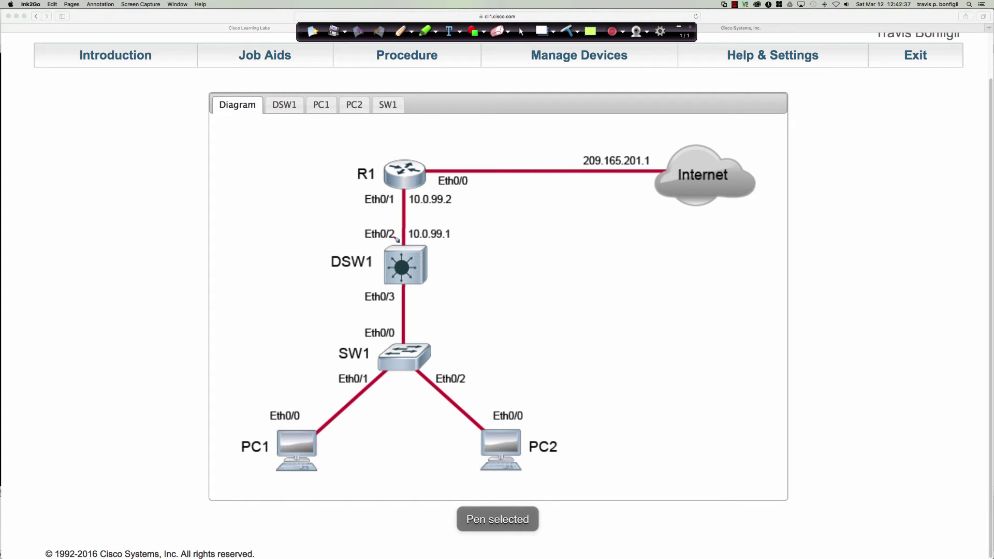
left_click_drag(469, 242, 408, 245)
mouse_move(475, 232)
left_mouse_down()
mouse_move(479, 243)
mouse_move(499, 236)
left_mouse_up()
mouse_move(505, 222)
left_mouse_down()
mouse_move(536, 237)
mouse_move(533, 224)
mouse_move(560, 231)
left_mouse_up()
left_click_drag(555, 232, 562, 228)
mouse_move(511, 257)
left_mouse_down()
mouse_move(510, 272)
mouse_move(538, 264)
left_mouse_up()
mouse_move(543, 256)
left_mouse_down()
mouse_move(587, 252)
mouse_move(552, 278)
mouse_move(558, 284)
mouse_move(556, 275)
mouse_move(590, 269)
left_mouse_up()
left_click_drag(582, 260, 596, 251)
mouse_move(409, 187)
left_mouse_down()
mouse_move(394, 188)
mouse_move(411, 191)
mouse_move(426, 160)
left_mouse_up()
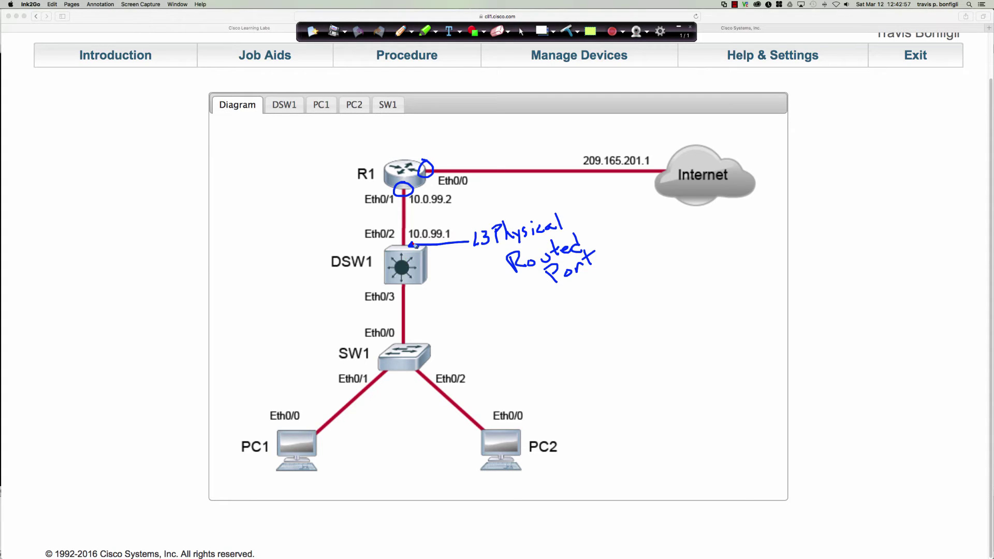
Step: Draw arrows pointing at DSW1 and SW1, label SW1 "L2" and circle its Eth0/0 port
mouse_move(456, 267)
left_mouse_down()
mouse_move(427, 269)
mouse_move(439, 273)
left_mouse_up()
left_click_drag(456, 337, 433, 351)
mouse_move(436, 344)
left_mouse_down()
mouse_move(433, 352)
mouse_move(490, 335)
left_mouse_up()
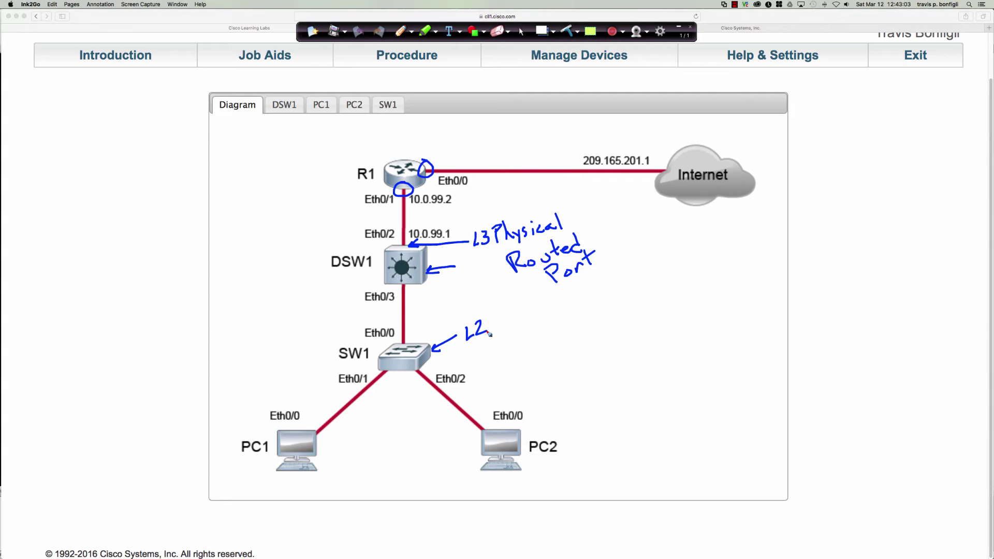
mouse_move(403, 338)
left_mouse_down()
mouse_move(418, 346)
mouse_move(410, 342)
left_mouse_up()
Step: Handwrite the note "no switchport = L3" beside the topology and underline the command
mouse_move(538, 338)
left_mouse_down()
mouse_move(596, 321)
mouse_move(598, 297)
mouse_move(605, 314)
mouse_move(634, 306)
mouse_move(666, 280)
mouse_move(527, 351)
left_mouse_up()
left_click_drag(669, 298, 700, 270)
mouse_move(708, 246)
left_mouse_down()
mouse_move(704, 268)
mouse_move(721, 263)
left_mouse_up()
left_click_drag(717, 245, 723, 263)
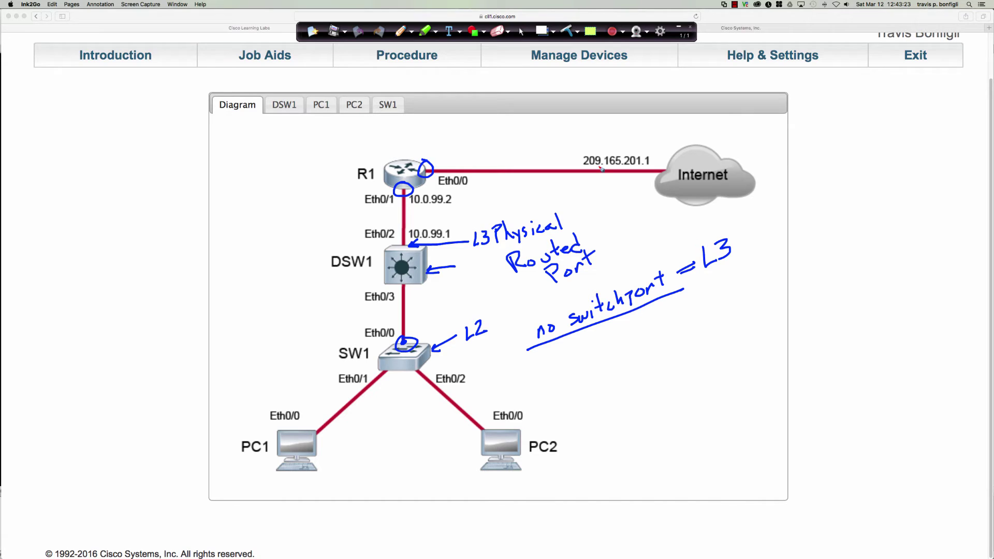
Step: Clear all pen annotations from the diagram, leave drawing mode and open the DSW1 console
left_click(567, 31)
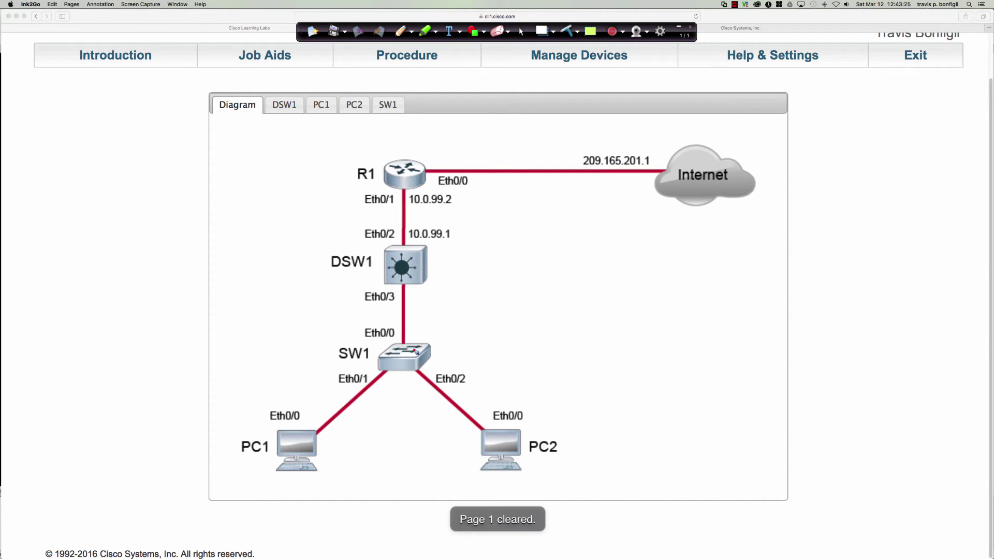
left_click(520, 32)
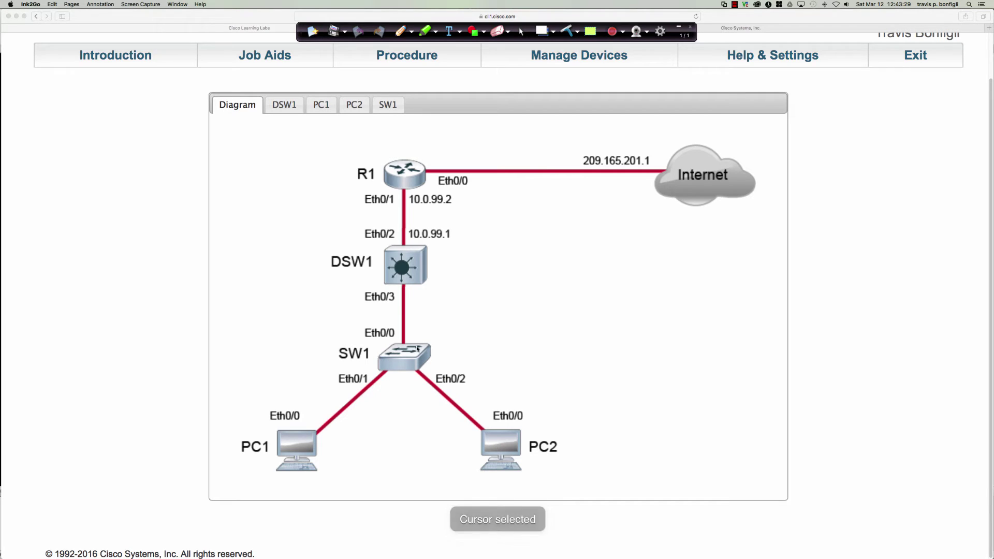
left_click(401, 267)
left_click(401, 267)
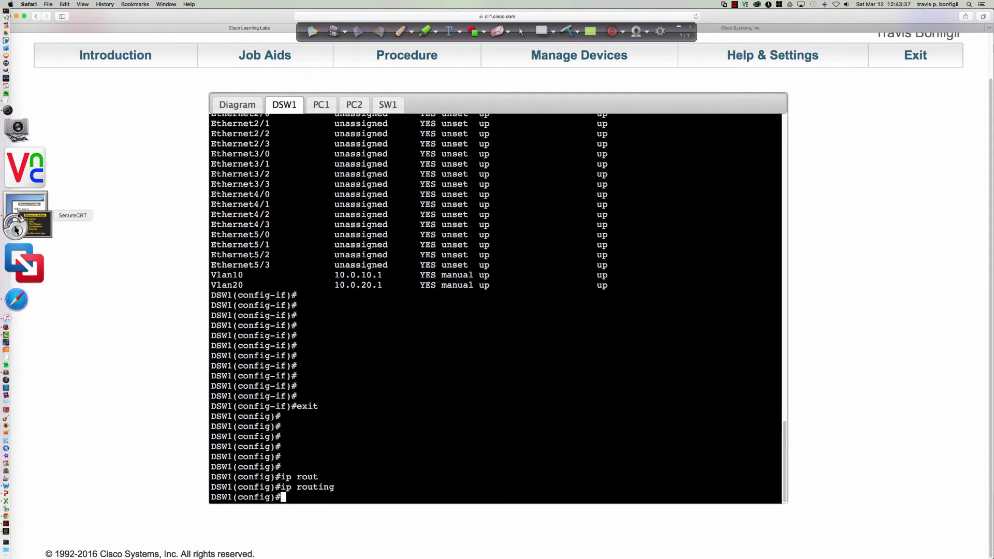
Step: Switch to SecureCRT, open the sabrent-blue-serial-ECC-SW01 session and enter privileged EXEC mode on the switch
left_click(23, 222)
key("super+Tab")
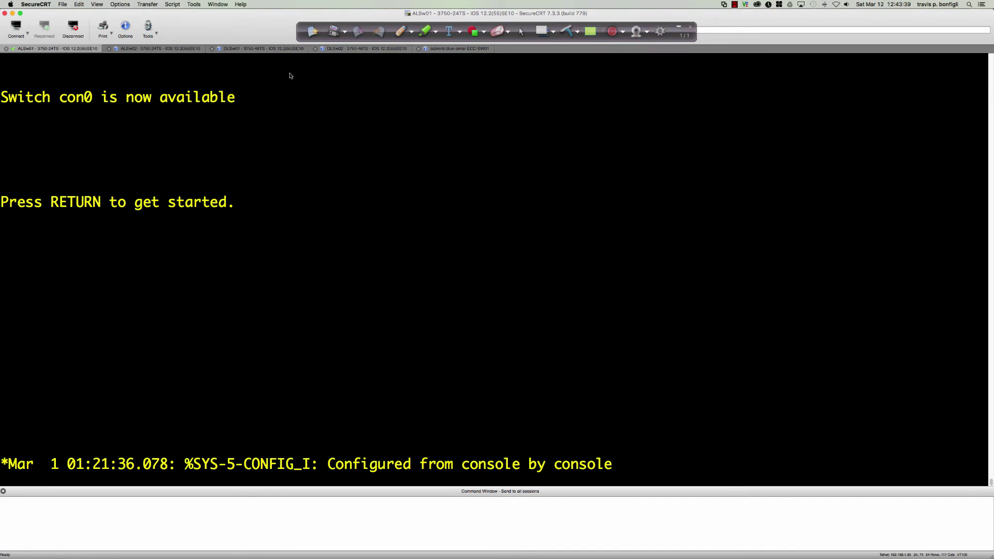
left_click(445, 50)
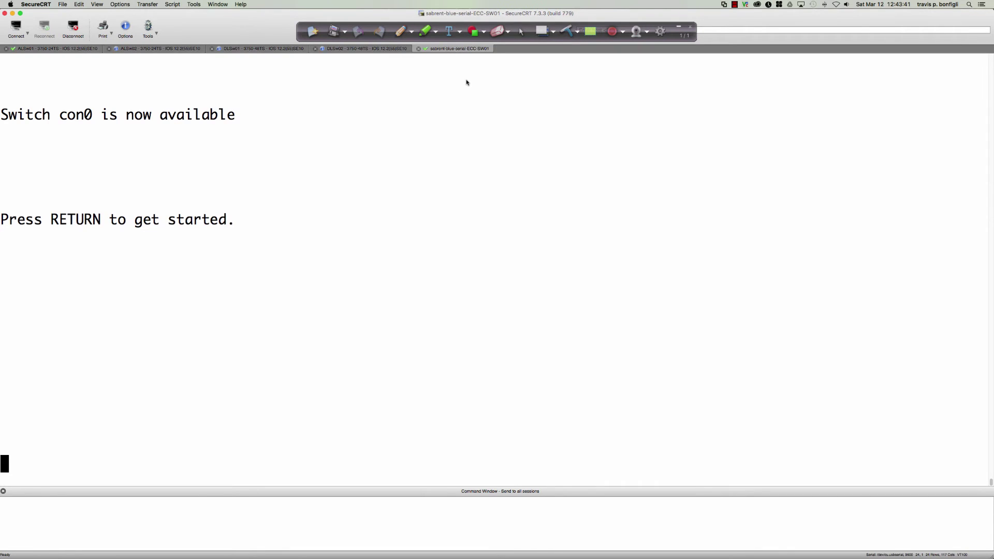
key("Return")
key("Return")
key("Return")
key("Return")
type("en")
key("Return")
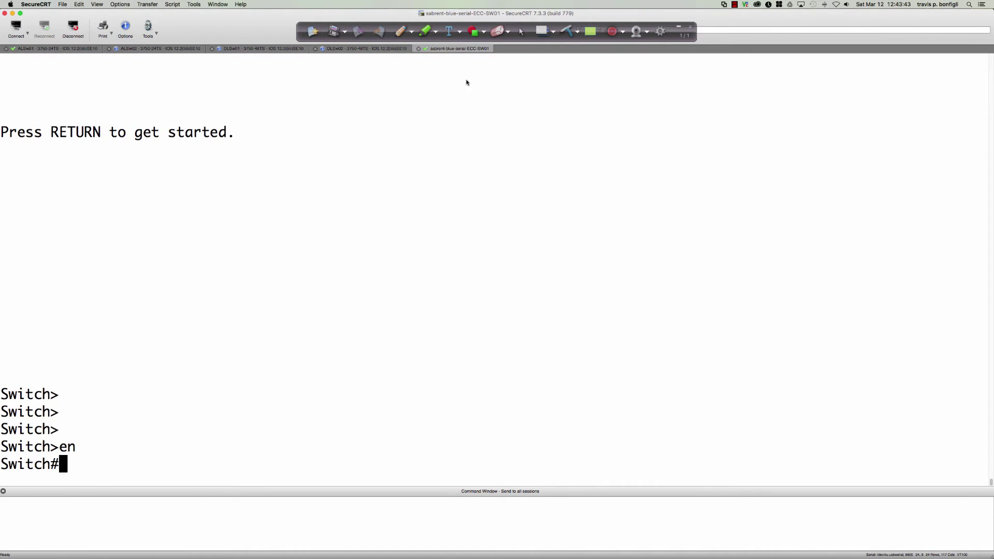
Step: Display the switch's version information with sh ver and highlight the IOS image name and version number
type("sh ver")
key("Return")
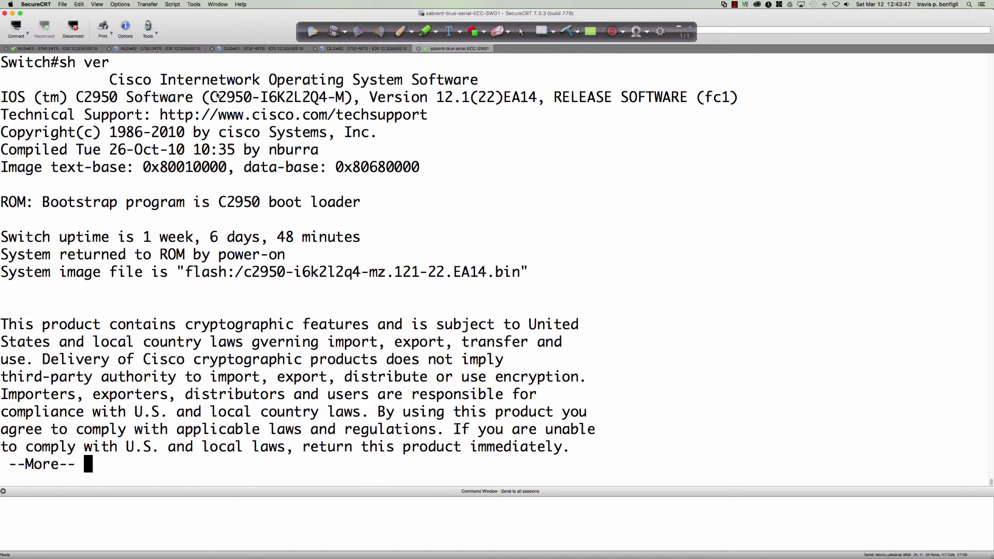
left_click_drag(213, 96, 344, 101)
left_click_drag(436, 99, 538, 100)
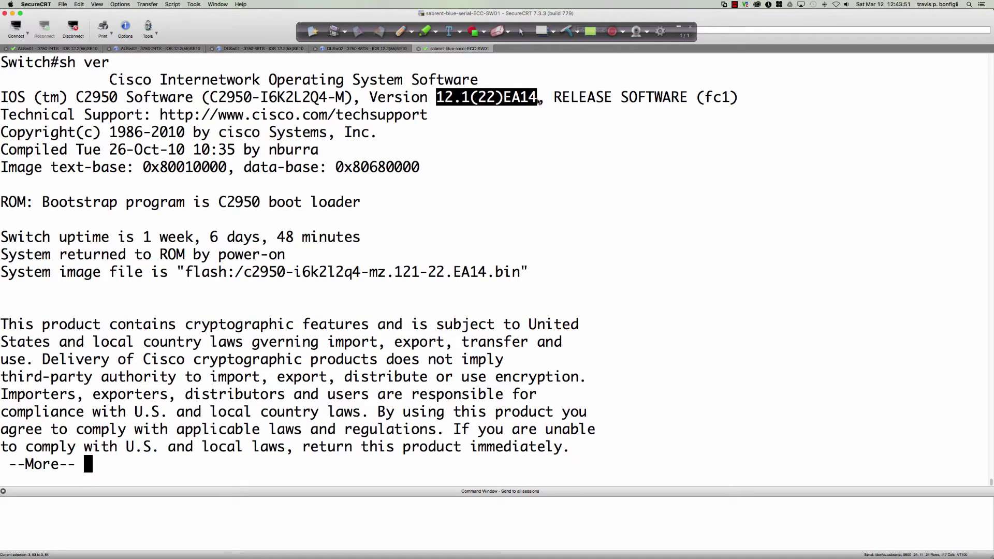
left_click(572, 166)
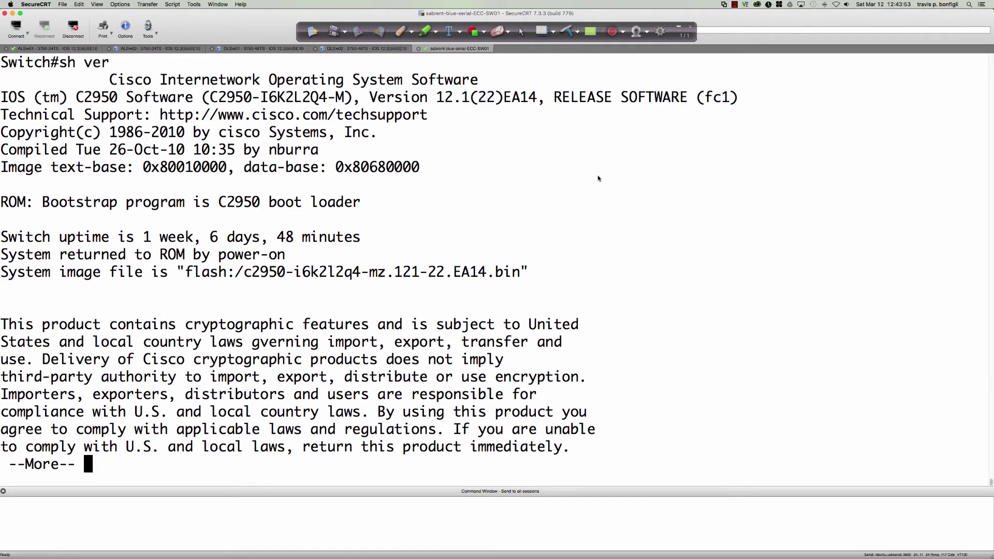
key("space")
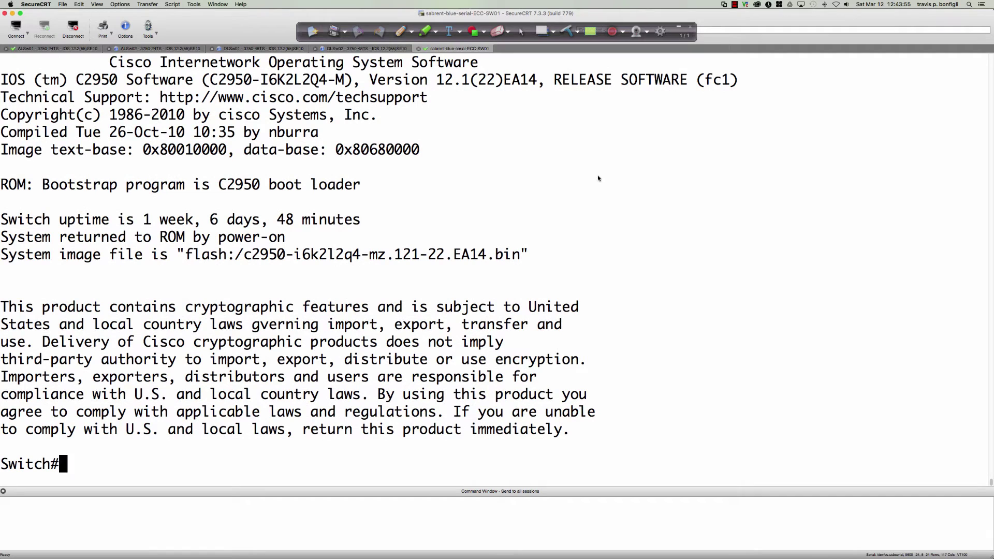
Step: List the switch's interfaces and their IP status with sh ip int bri
type("sh ip int bri")
key("Return")
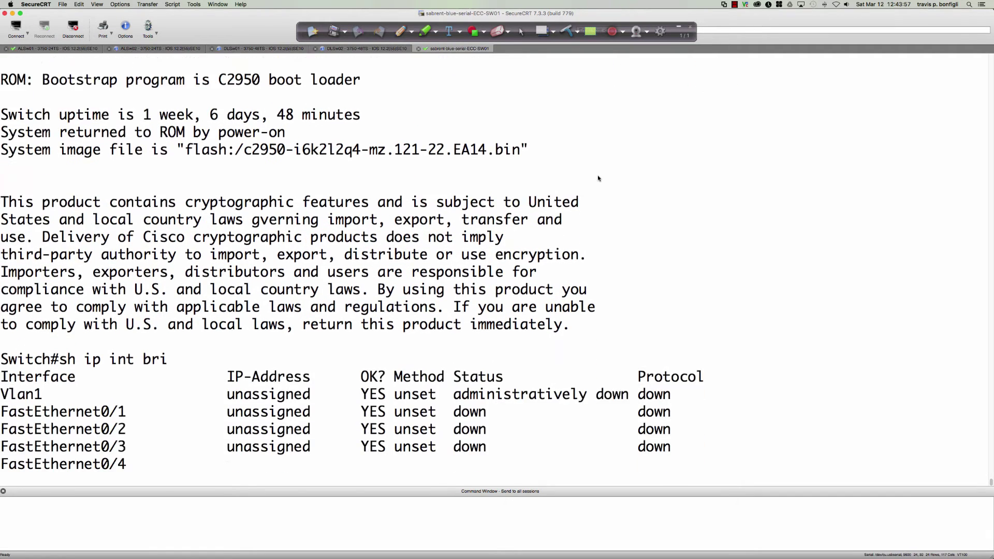
key("q")
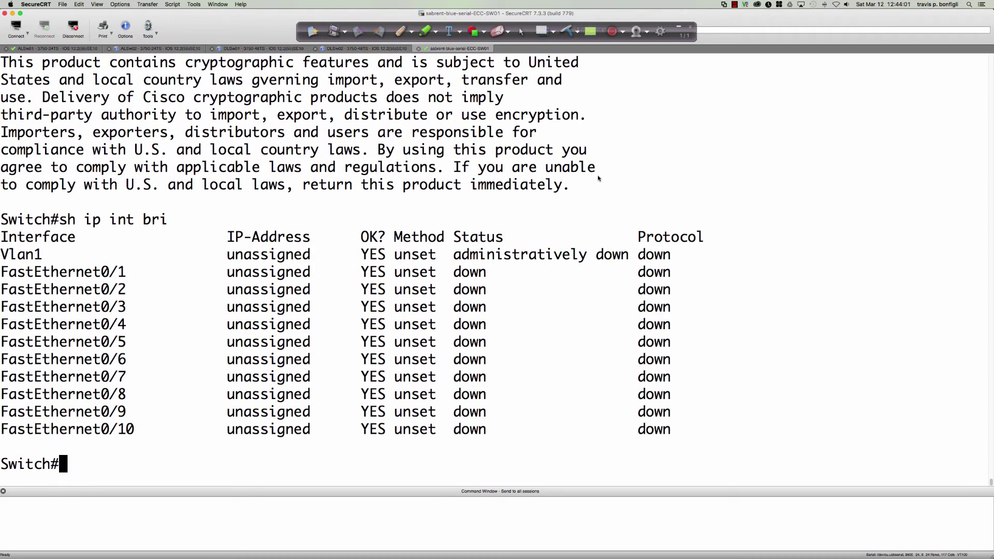
Step: Enter configuration mode for interface fa0/1 on the 2950 switch and try to make it a routed port with no switchport
type("conf t")
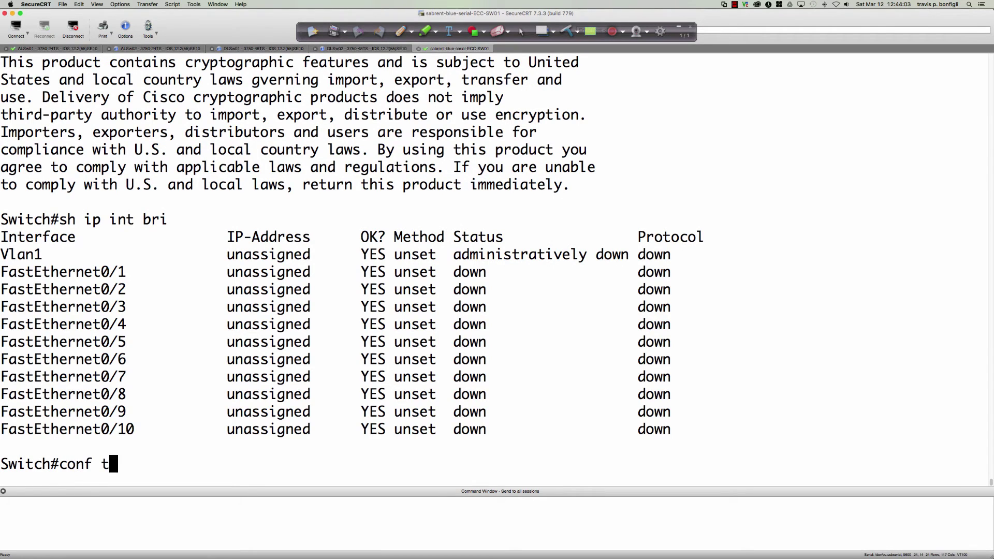
key("Return")
type("int fa0/1")
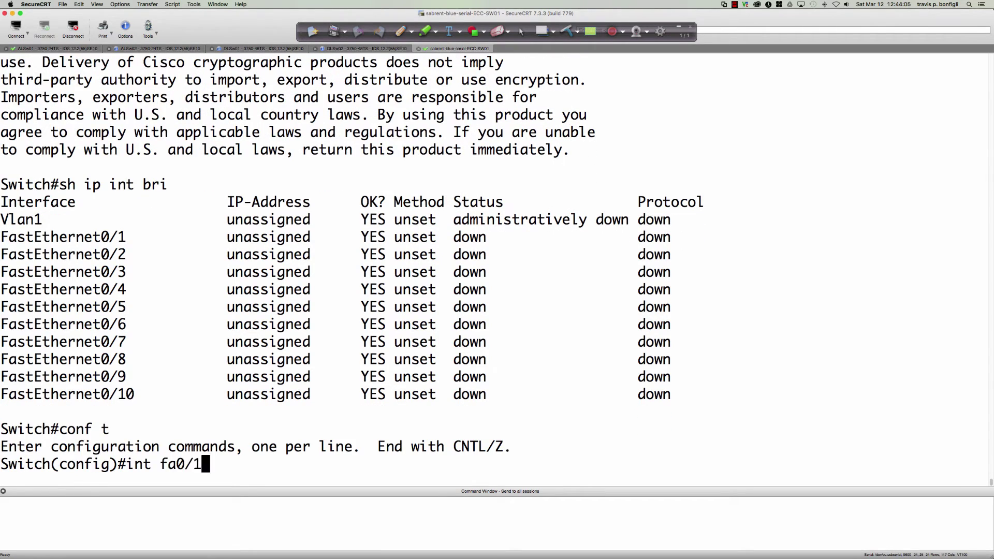
key("Return")
type("no s")
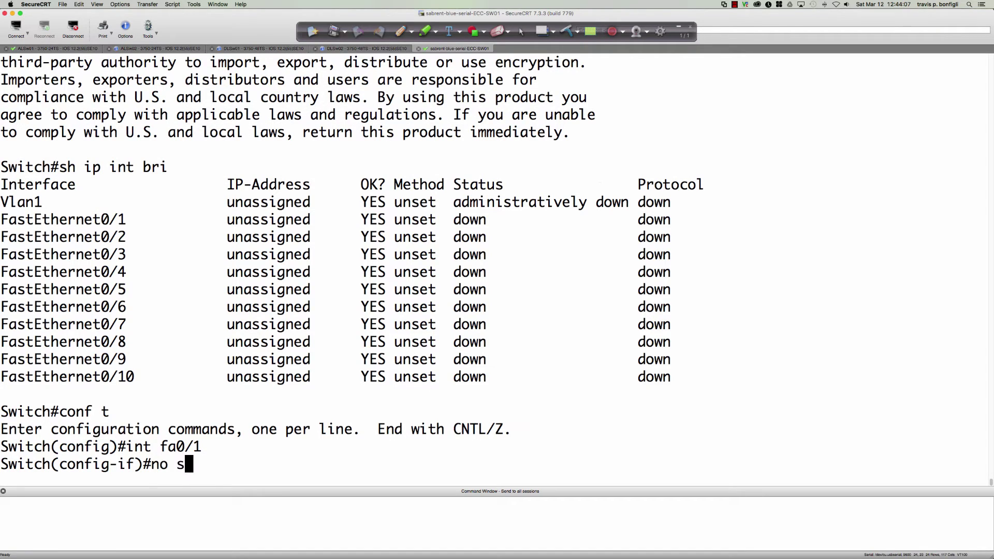
type("witchport")
key("Return")
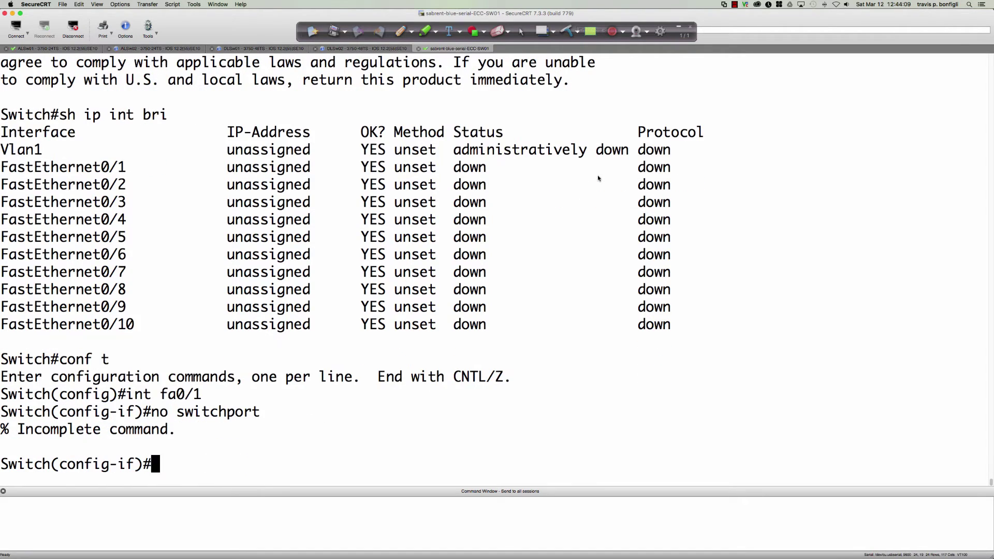
Step: List the options of no switchport, try no switchport access and list its options, and erase the leftover command
type("no switchport ")
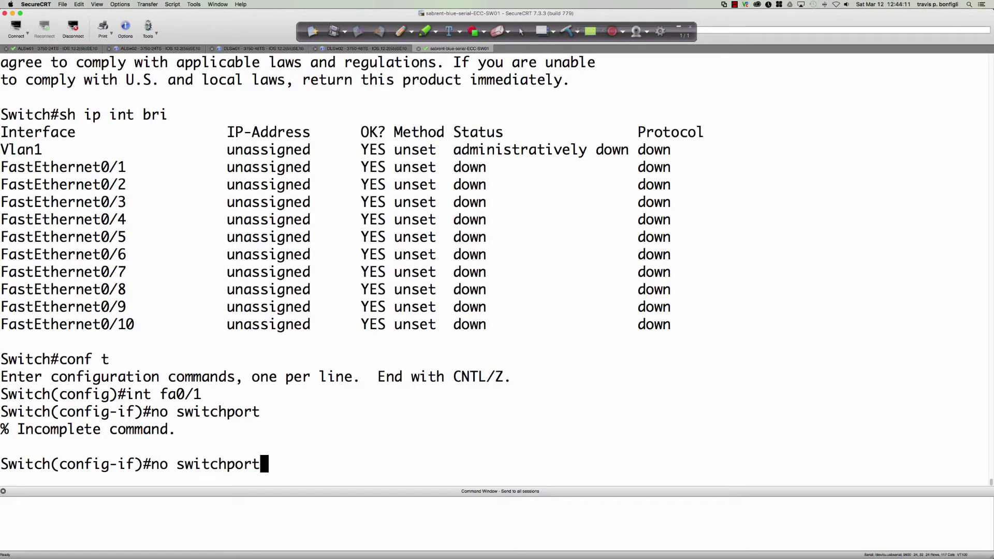
type("?")
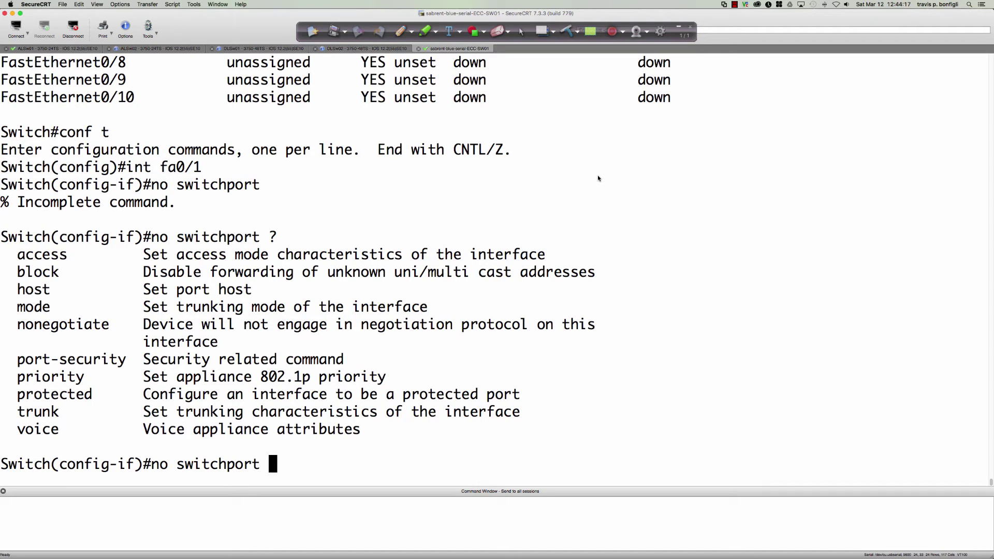
type("acc")
key("Tab")
key("Return")
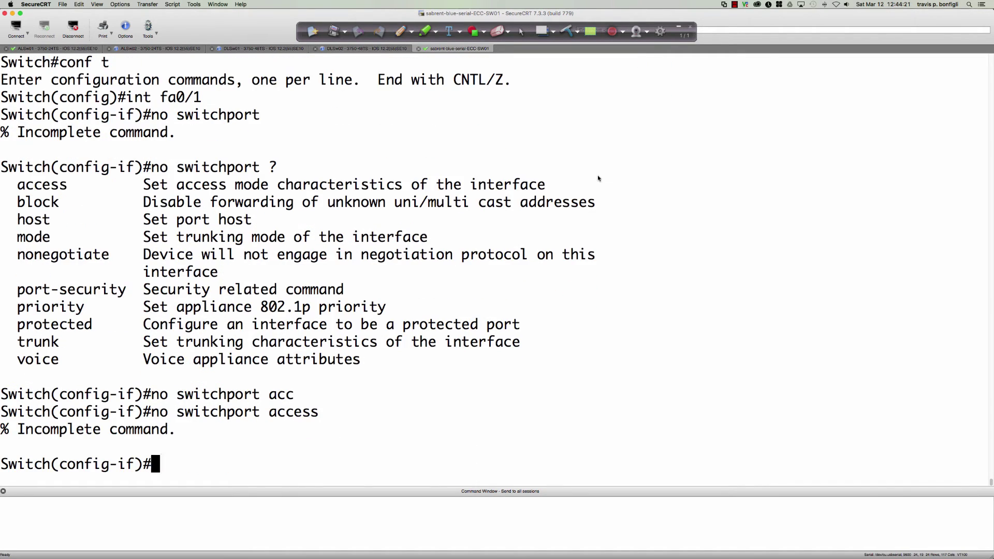
key("Up")
type("?")
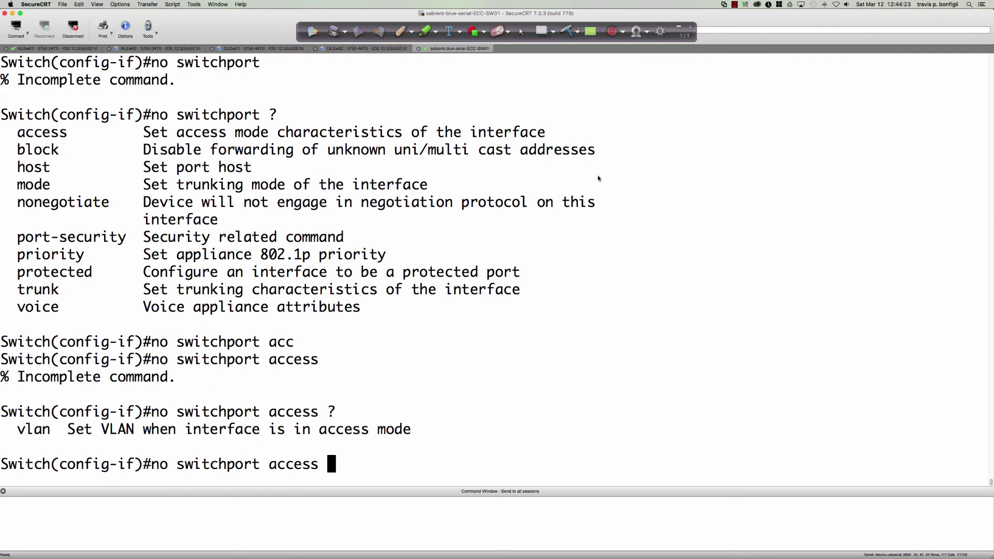
key("BackSpace")
key("BackSpace")
key("BackSpace")
key("BackSpace")
key("BackSpace")
key("BackSpace")
key("BackSpace")
key("BackSpace")
key("BackSpace")
key("BackSpace")
key("BackSpace")
key("BackSpace")
key("BackSpace")
key("BackSpace")
key("BackSpace")
key("BackSpace")
key("BackSpace")
key("BackSpace")
key("BackSpace")
key("BackSpace")
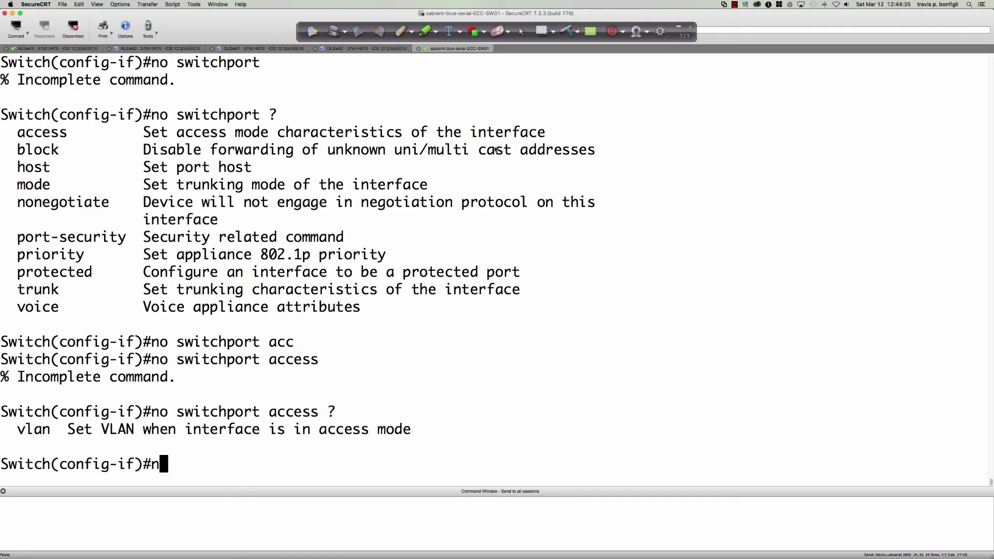
Step: Switch to the Cisco Learning Labs page in Safari and enter interface configuration for e0/2 on DSW1
left_click(12, 14)
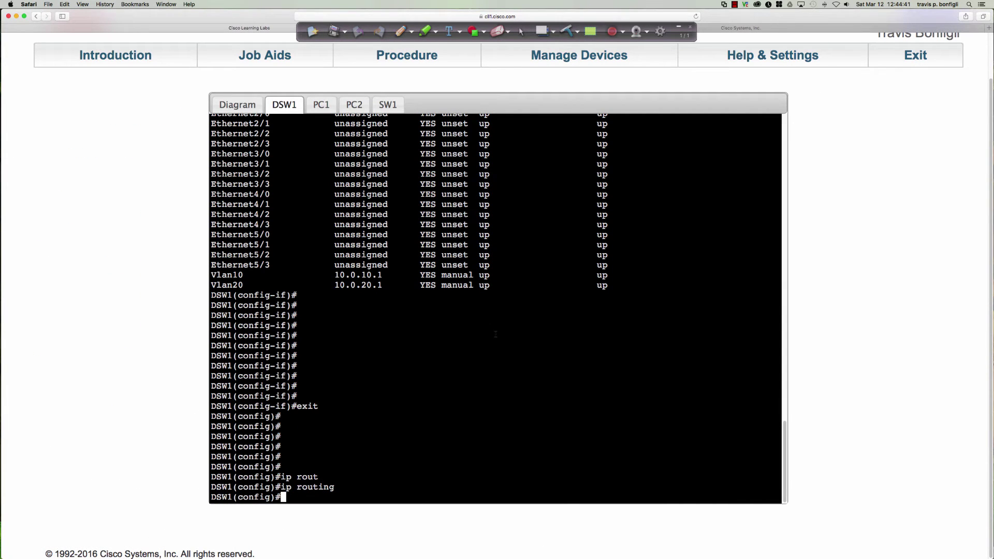
key("Return")
key("Return")
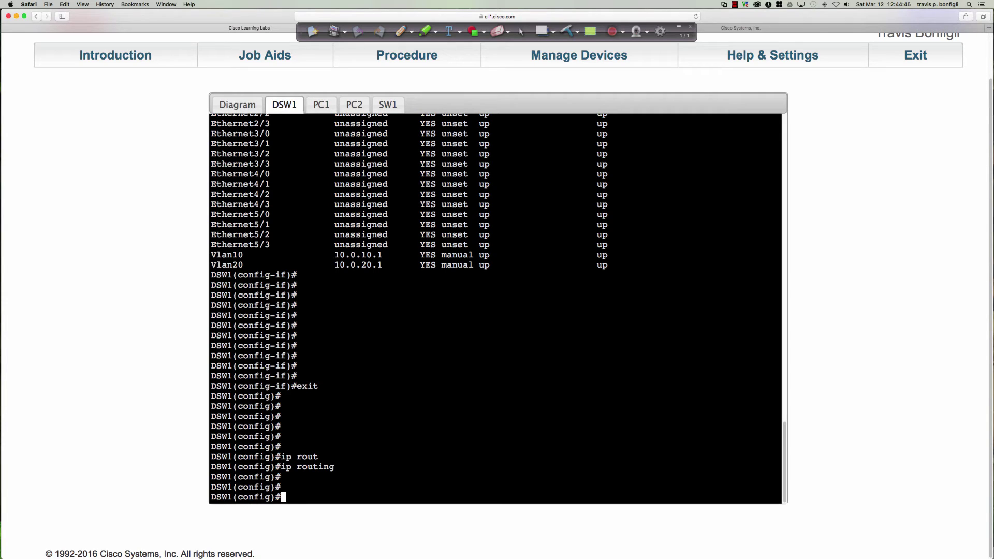
type("int e0/2")
key("Return")
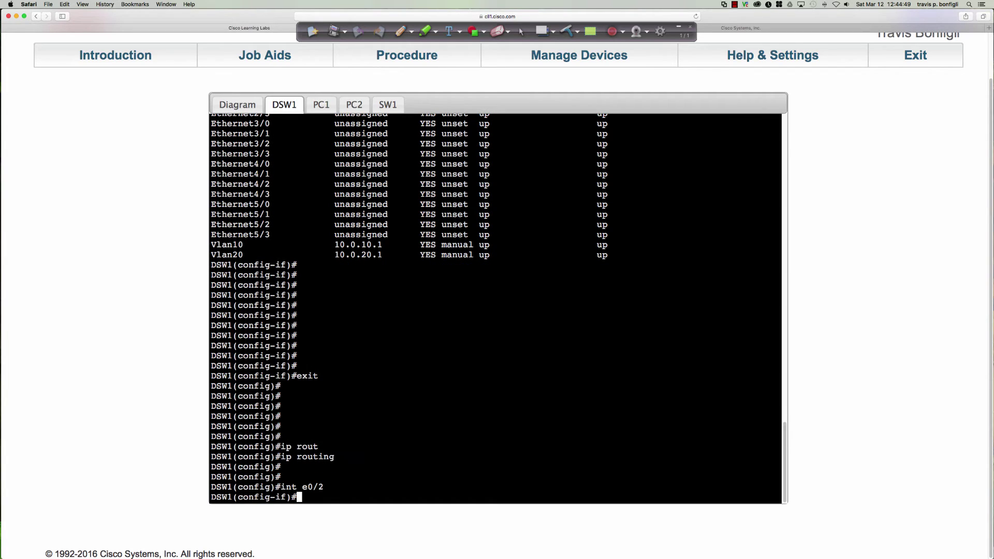
Step: Open router R1's console from the topology diagram and enter privileged EXEC mode
left_click(237, 105)
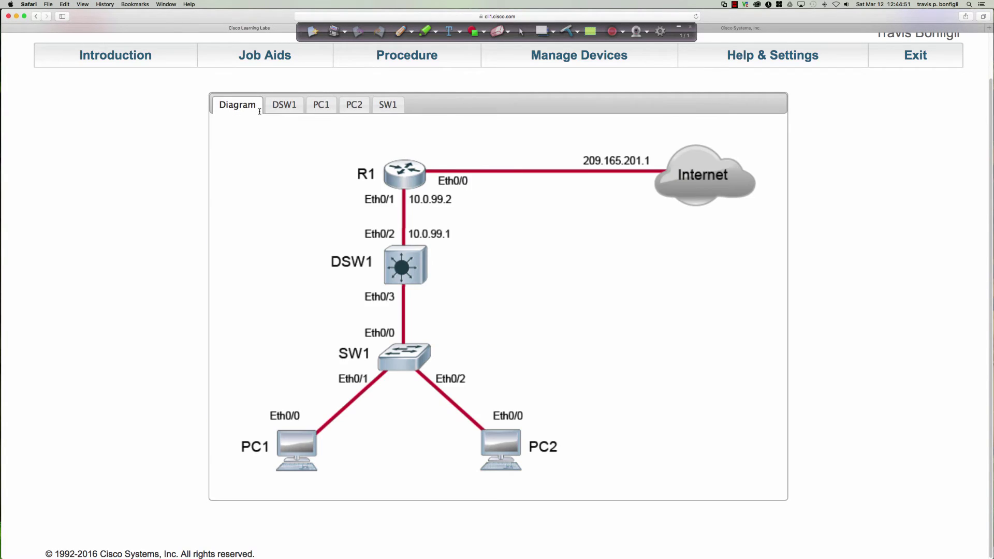
double_click(406, 176)
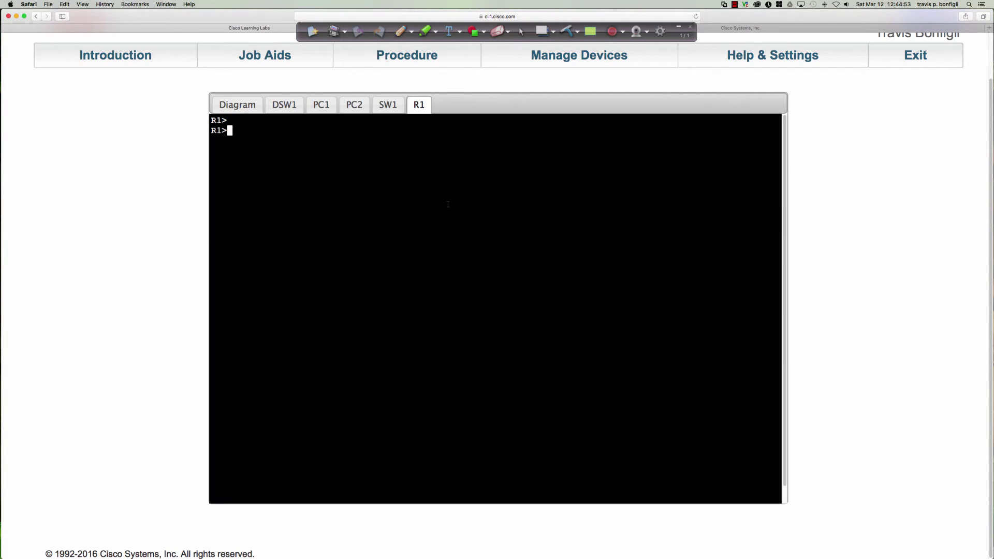
key("Return")
key("Return")
type("en")
key("Return")
key("Return")
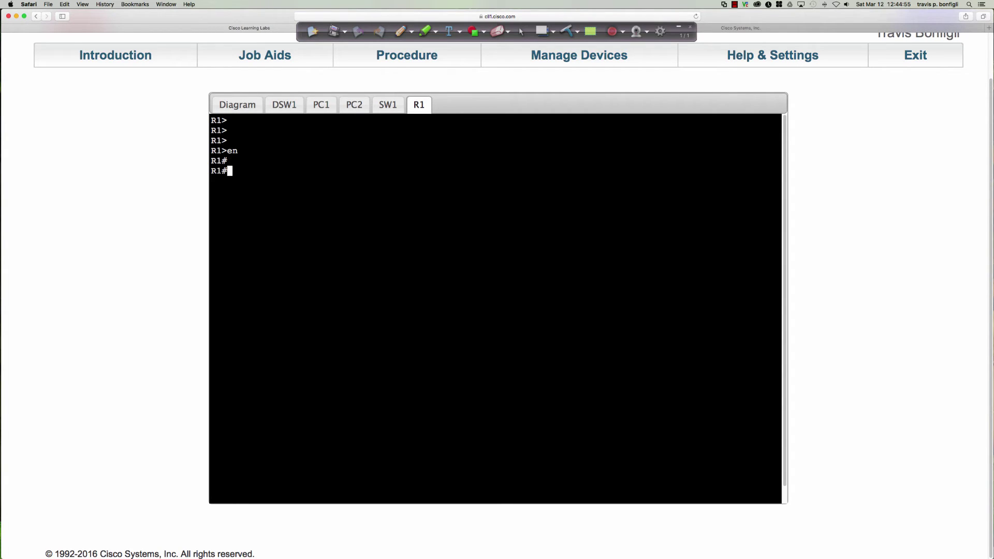
Step: List R1's interface addresses with sh ip int bri, highlight the Ethernet0/0 and Ethernet0/1 rows, and return to the DSW1 console
type("sh ip int bri")
key("Return")
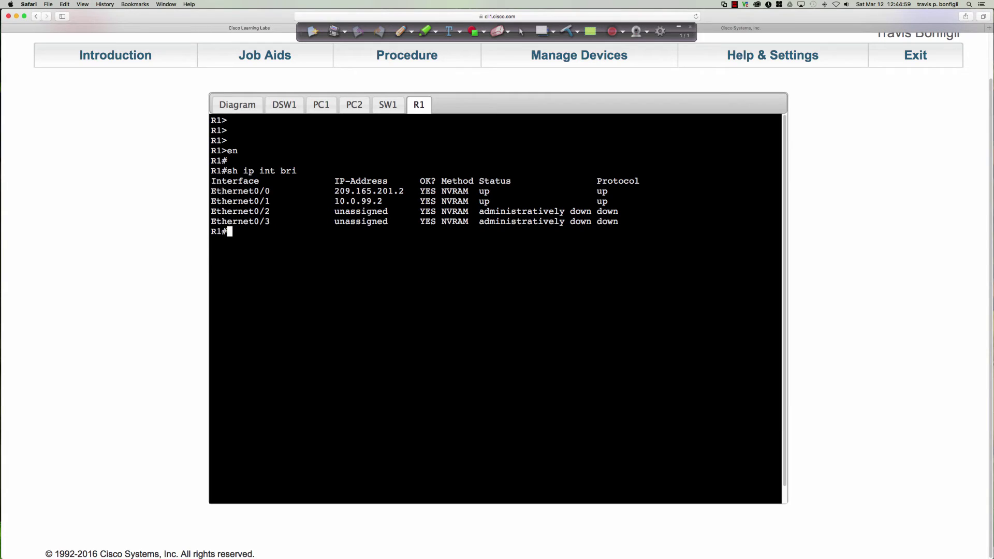
left_click_drag(212, 191, 617, 202)
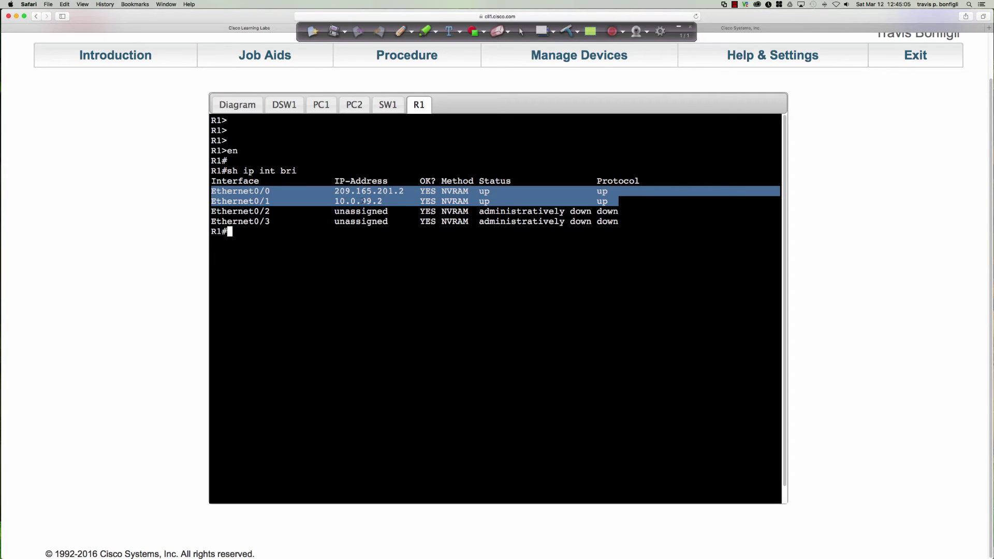
left_click(303, 202)
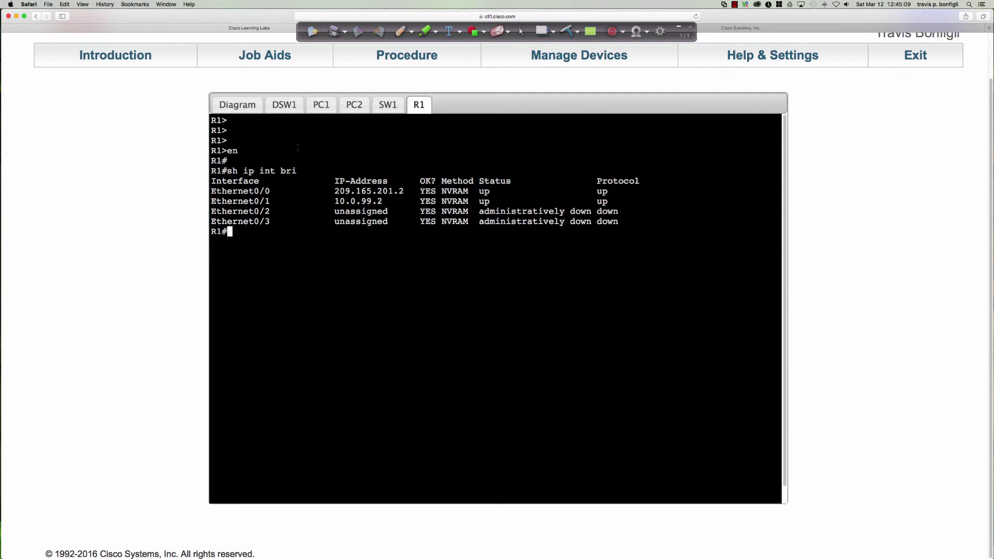
left_click(251, 109)
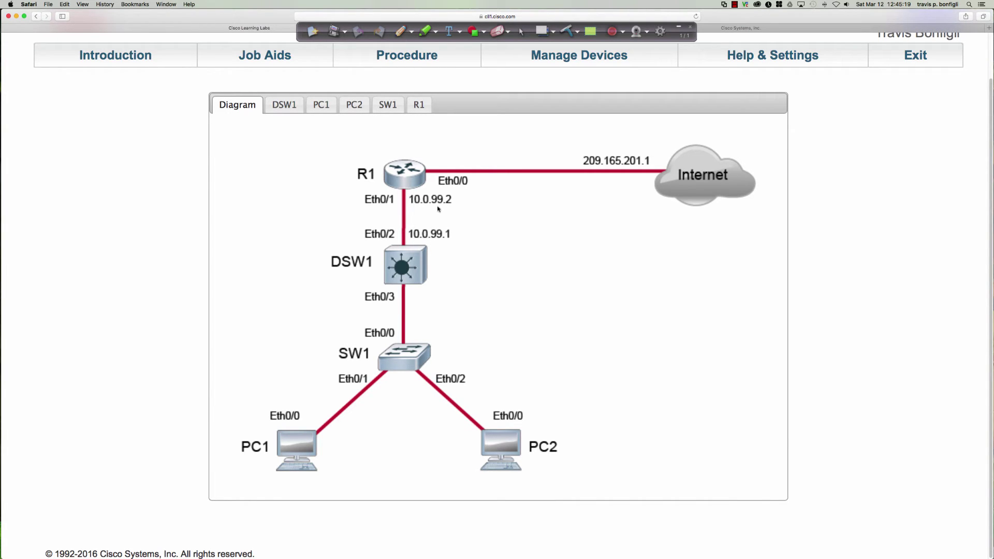
left_click(285, 104)
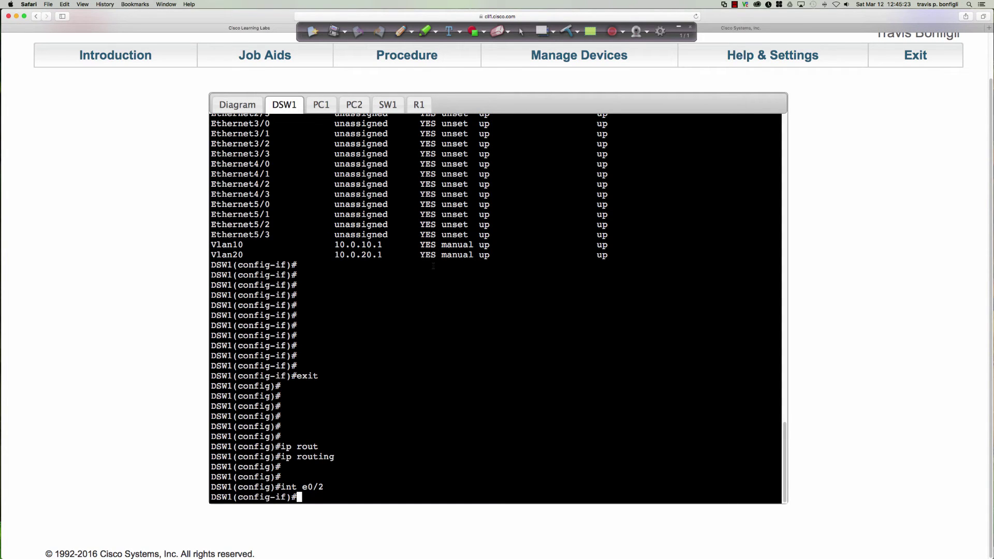
type("no swi")
key("Tab")
key("BackSpace")
key("BackSpace")
key("BackSpace")
key("BackSpace")
key("BackSpace")
key("BackSpace")
key("BackSpace")
key("BackSpace")
key("BackSpace")
key("BackSpace")
key("BackSpace")
key("BackSpace")
key("BackSpace")
key("BackSpace")
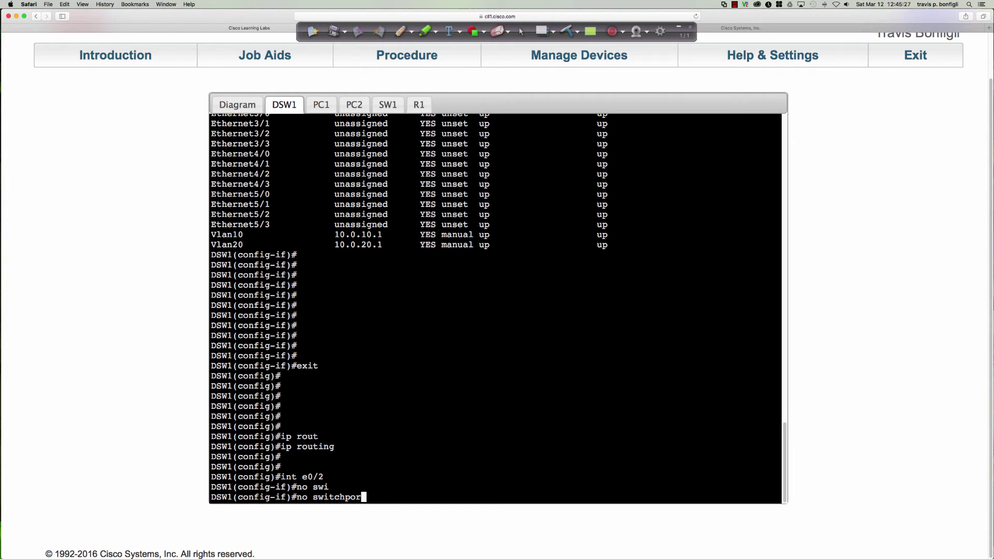
key("Return")
key("Return")
key("Return")
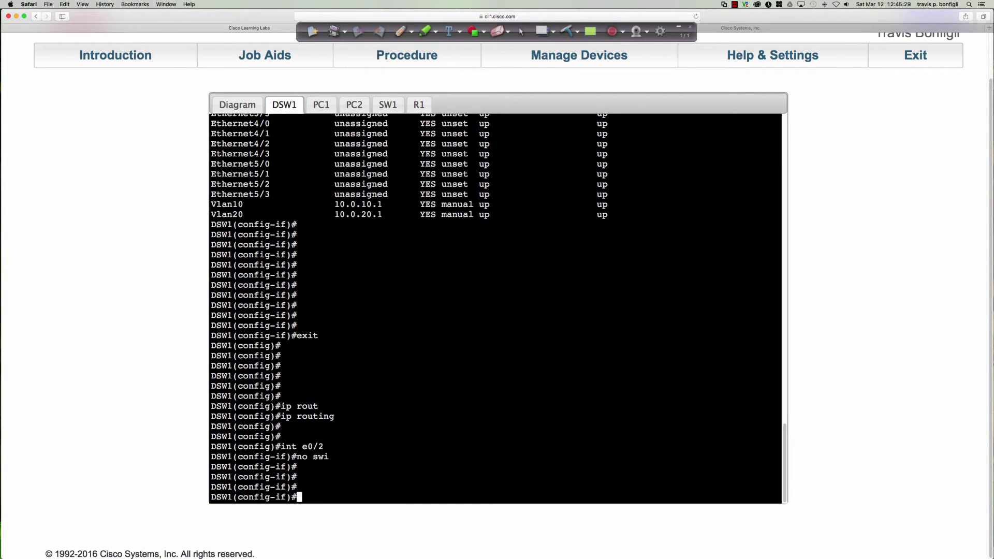
Step: Display the switchport settings of e0/2 with do sh int e0/2 switch, highlight the Switchport status line, and quit the output
type("sh int")
key("BackSpace")
key("BackSpace")
key("BackSpace")
key("BackSpace")
key("BackSpace")
key("BackSpace")
key("BackSpace")
type("do sh int e0/2 switch")
key("Return")
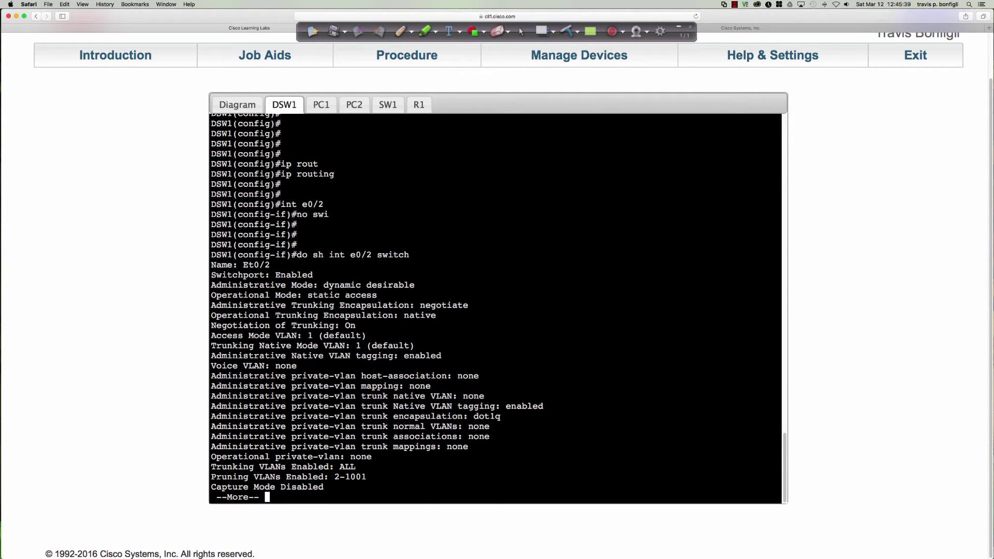
left_click_drag(212, 275, 312, 275)
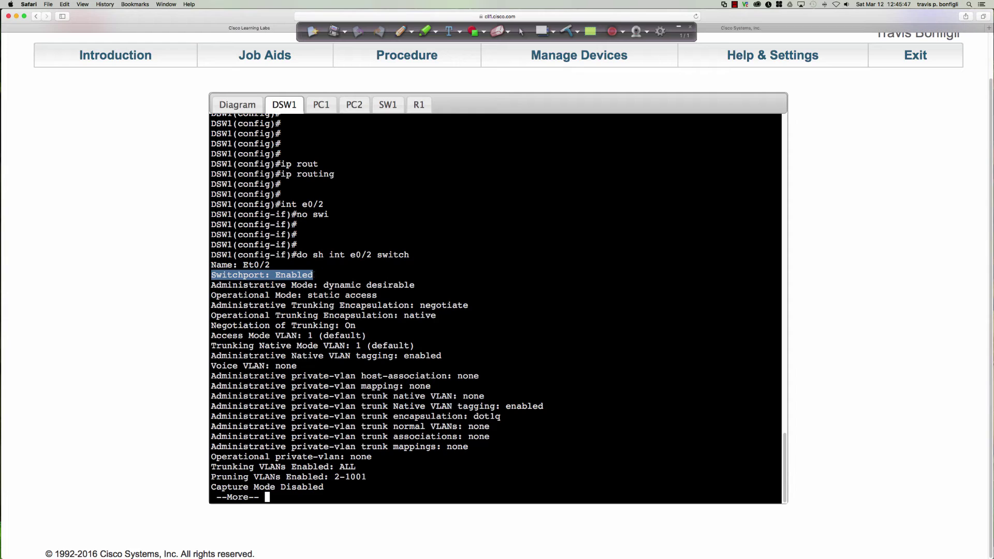
left_click(461, 292)
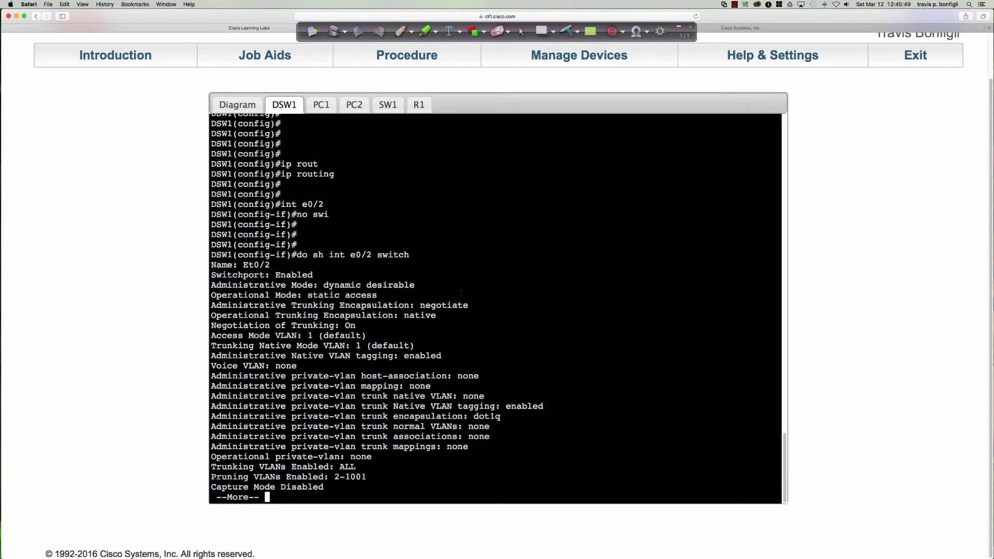
key("q")
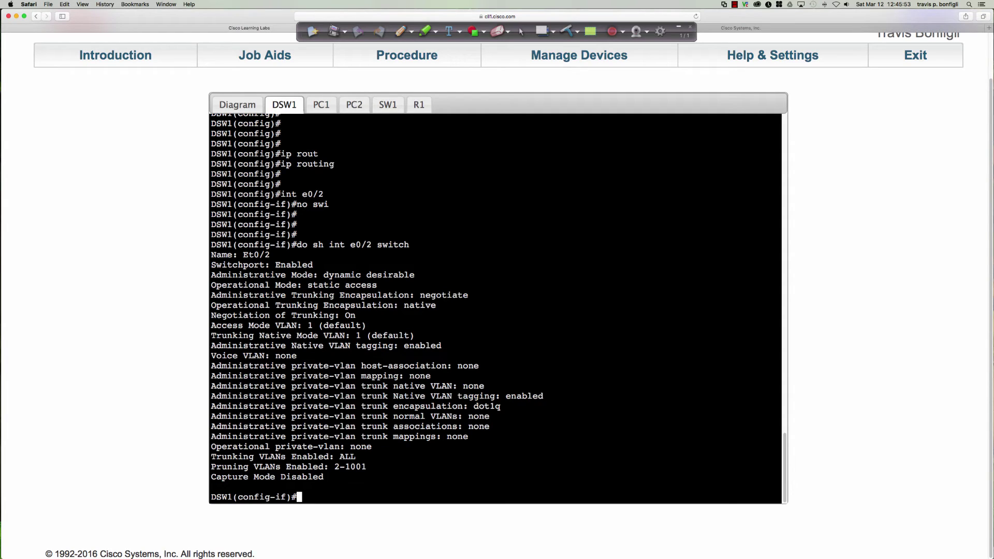
Step: Filter the running configuration with do sh run | inc vlan and list the VLANs with do sh vlan bri
type("do sh run | vlan")
key("Return")
key("Up")
key("Left")
key("Left")
key("Left")
key("Left")
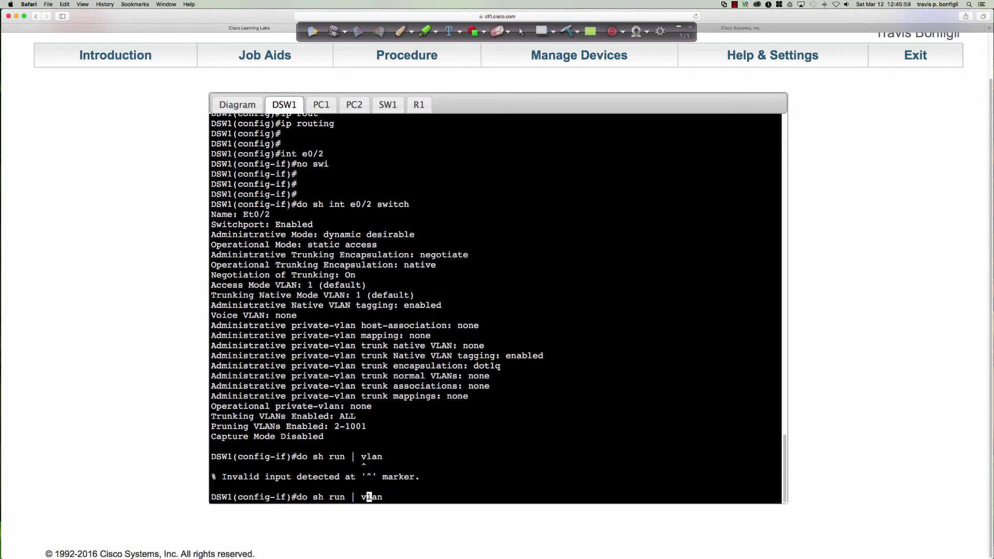
type("inc v")
key("Return")
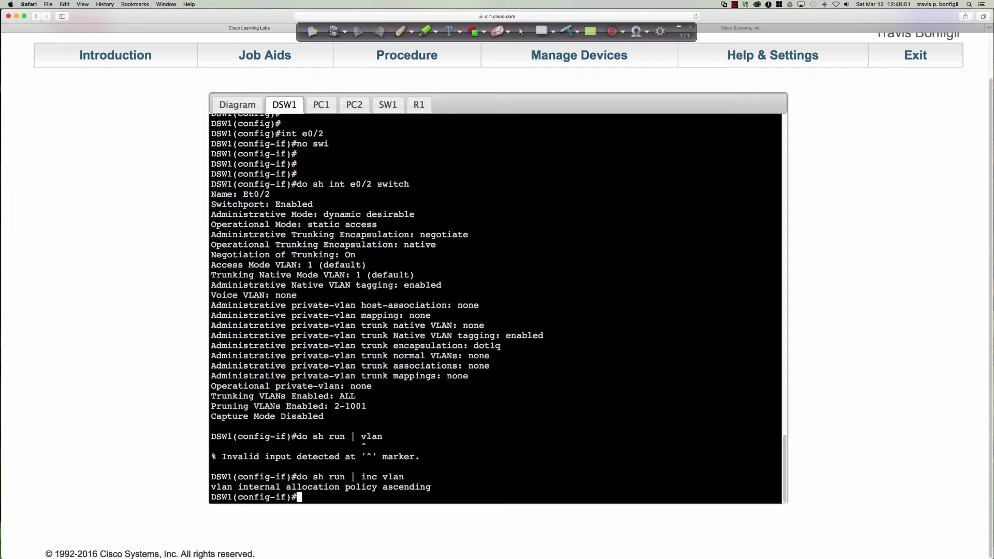
type("do sh vlan bri")
key("Return")
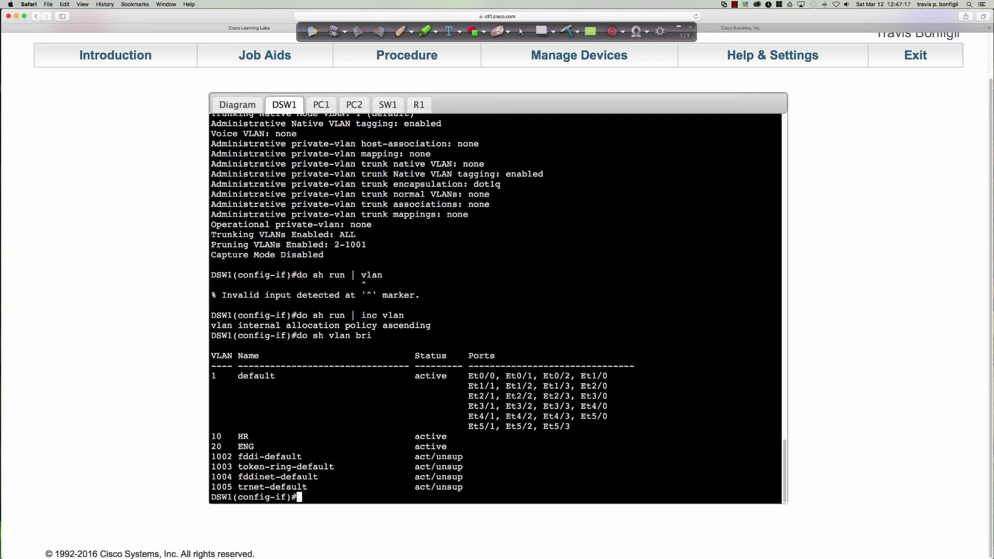
Step: Turn DSW1's interface e0/2 into a routed port with no switchport
type("no swi")
key("Tab")
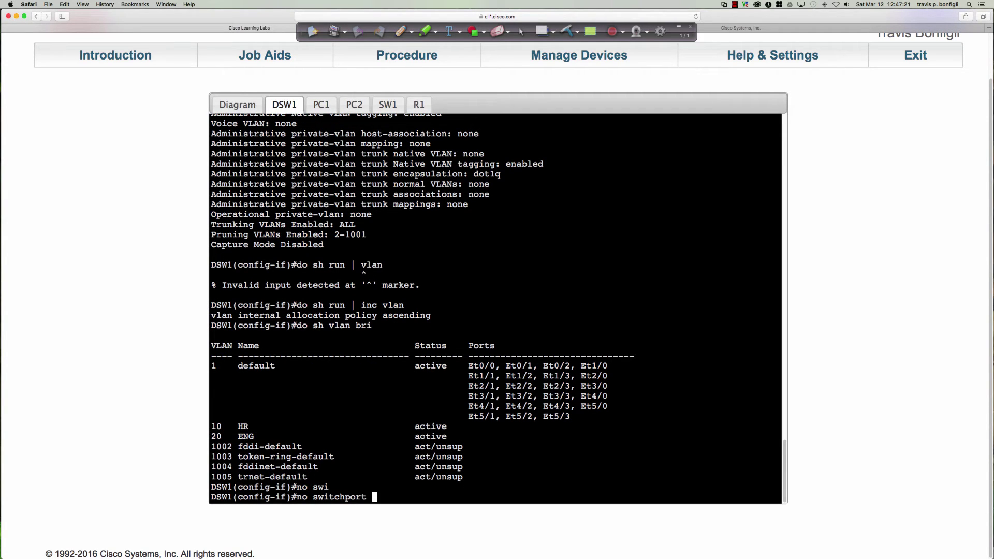
key("Return")
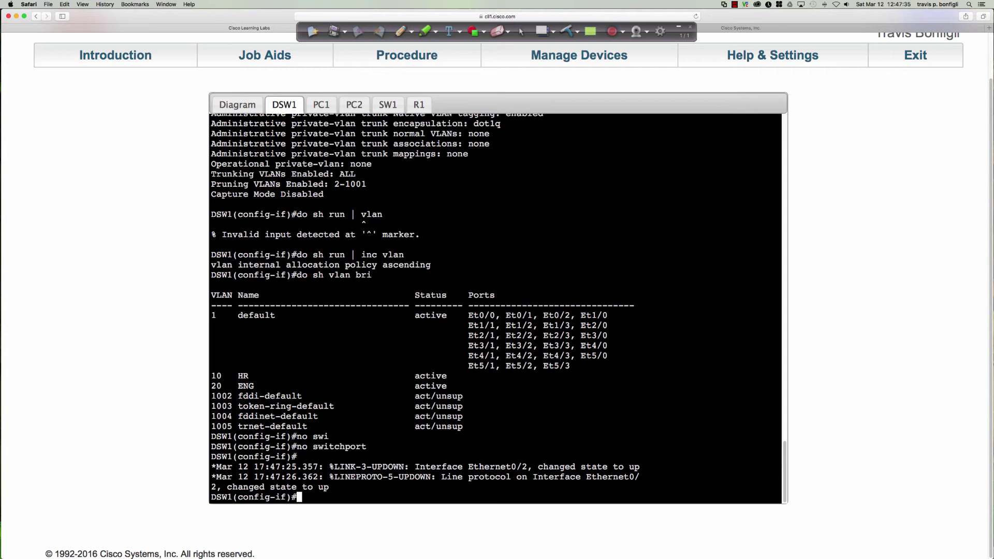
key("Return")
key("Return")
key("Return")
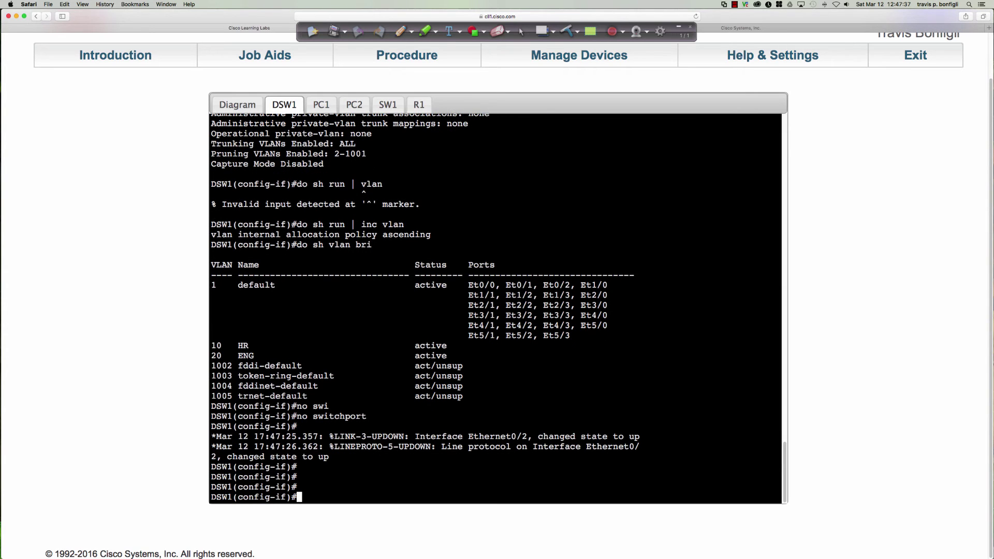
Step: Check e0/2's switchport status with do sh int e0/2 swi and its VLAN membership with do sh vlan bri
type("do sh int e0/2 swi")
key("Return")
key("Return")
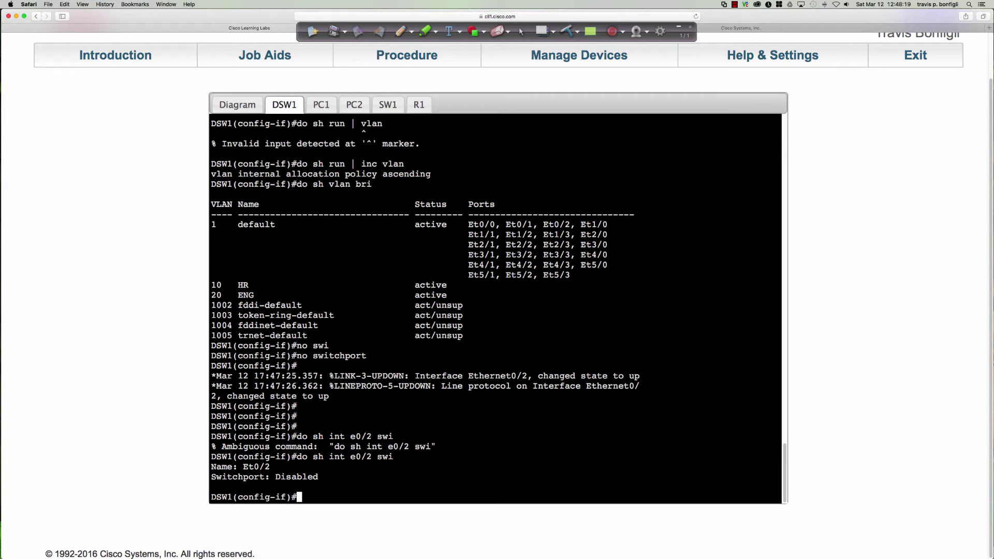
type("do sh vlan bri")
key("Return")
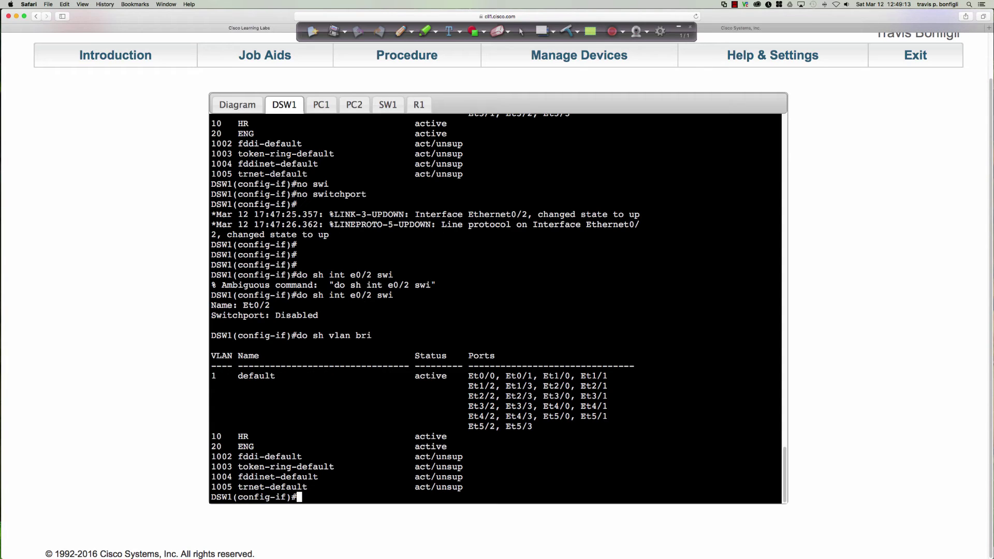
Step: List all DSW1 interfaces and their IP status with do sh ip int bri
type("do sh ip int bri")
key("Return")
key("space")
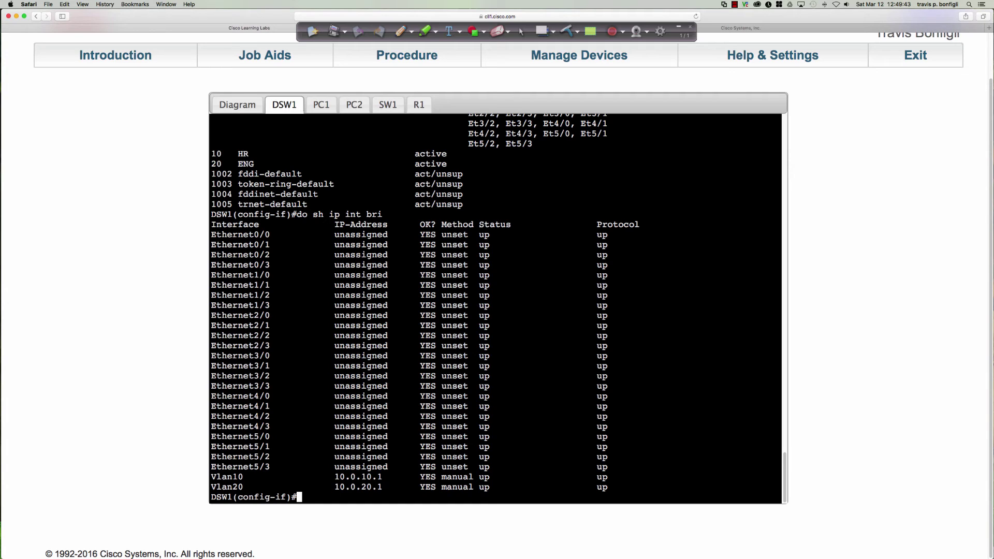
Step: Try the abbreviated command do sh vlan inte on DSW1, and return to privileged EXEC mode with end
type("do sh vlan inte")
key("Tab")
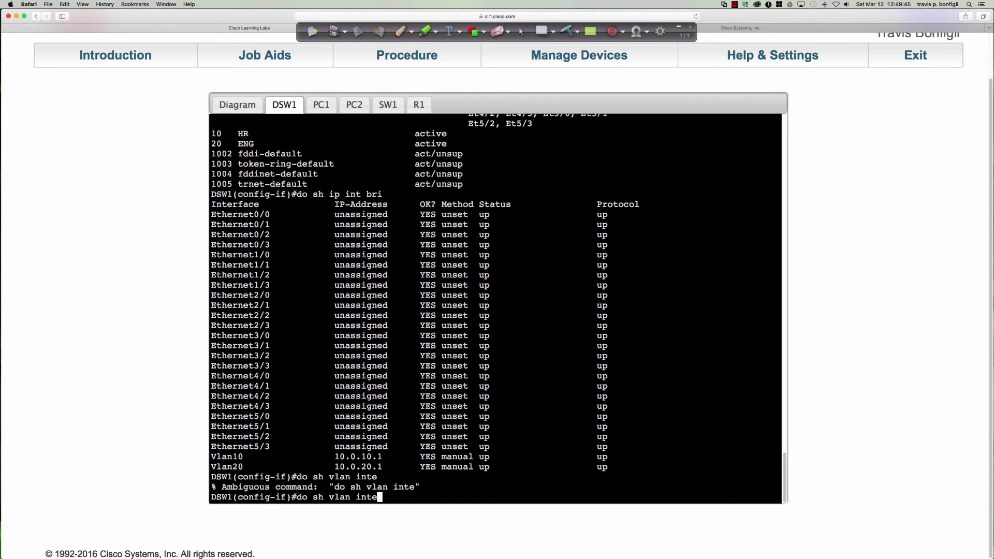
key("BackSpace")
key("BackSpace")
key("BackSpace")
key("BackSpace")
key("BackSpace")
key("BackSpace")
key("BackSpace")
key("BackSpace")
key("BackSpace")
key("BackSpace")
key("BackSpace")
key("BackSpace")
key("BackSpace")
key("BackSpace")
key("BackSpace")
type("end")
key("Return")
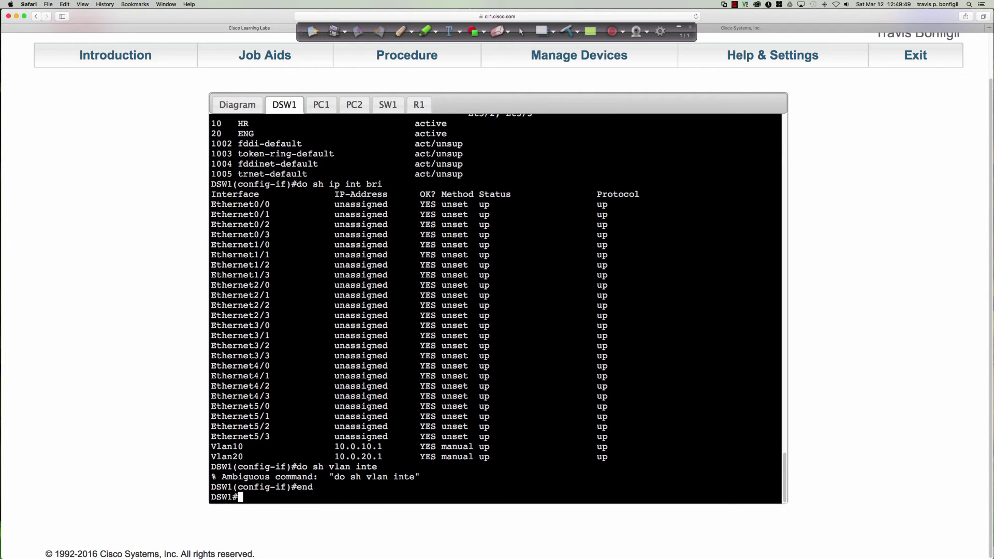
type("sh vlanin")
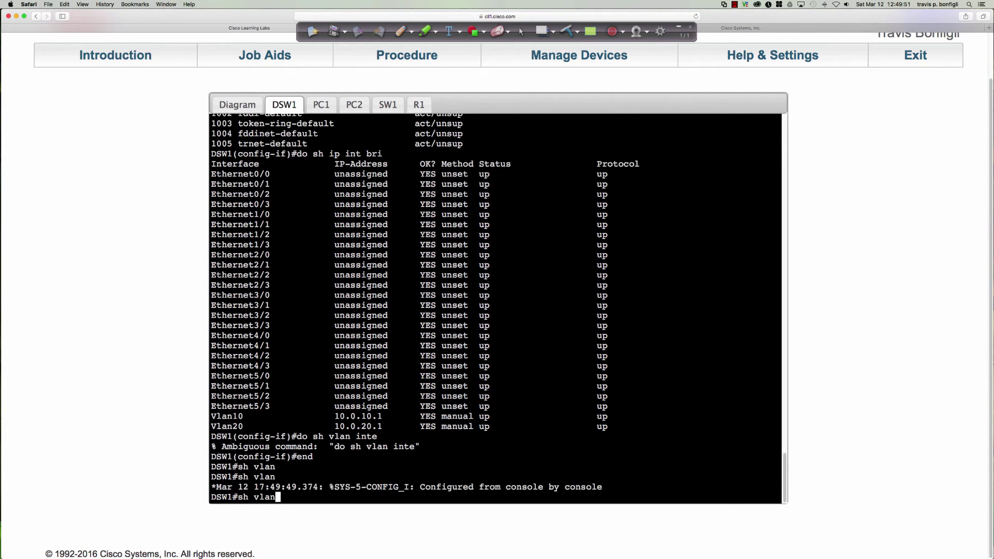
key("BackSpace")
key("BackSpace")
key("BackSpace")
key("BackSpace")
key("BackSpace")
key("BackSpace")
type("inter")
key("Tab")
key("BackSpace")
key("BackSpace")
key("BackSpace")
key("BackSpace")
key("BackSpace")
key("BackSpace")
key("BackSpace")
key("BackSpace")
key("BackSpace")
key("BackSpace")
key("BackSpace")
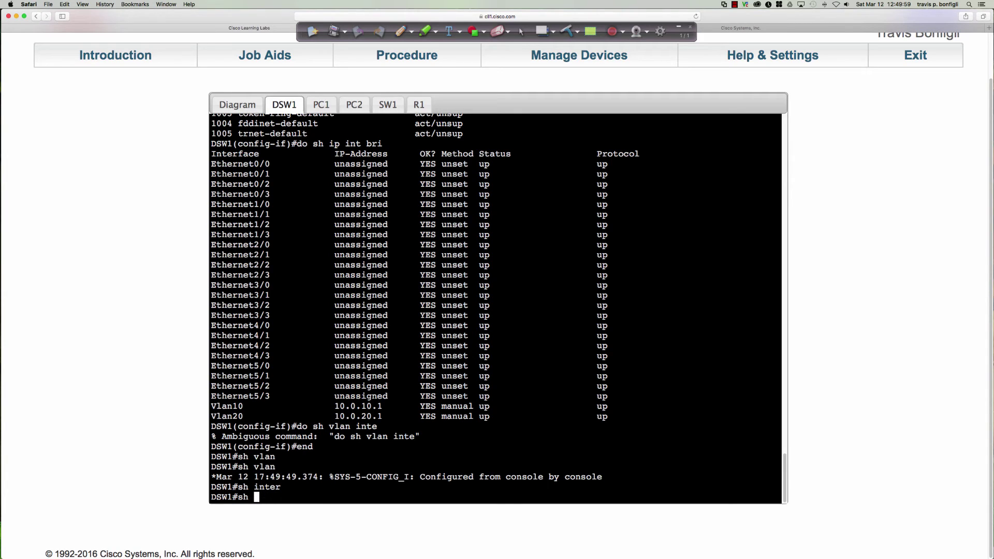
Step: Filter DSW1's running configuration with sh run | inc vlan, and try show vlan internal without further arguments
type("run | inc vlan")
key("Return")
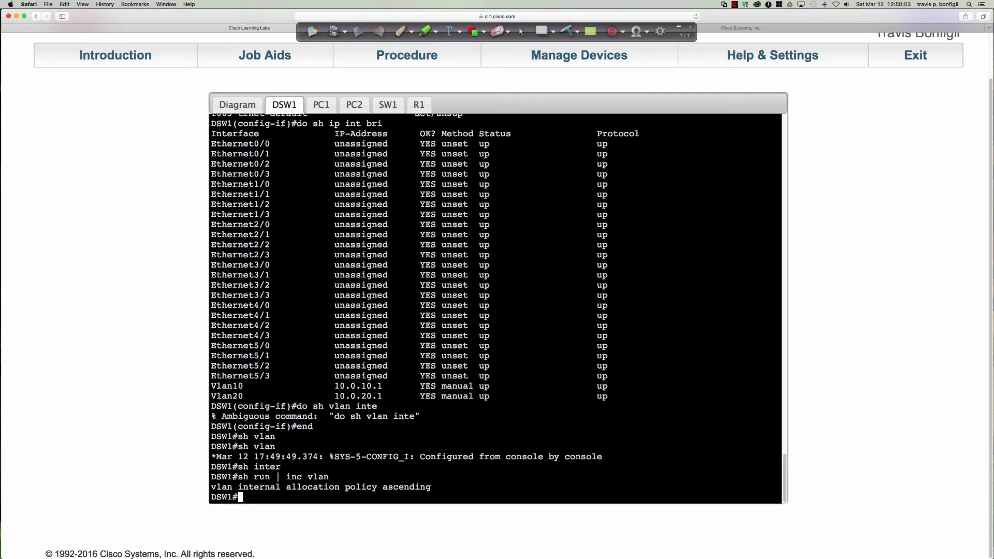
type("show vlan int")
key("Tab")
type("all")
key("Tab")
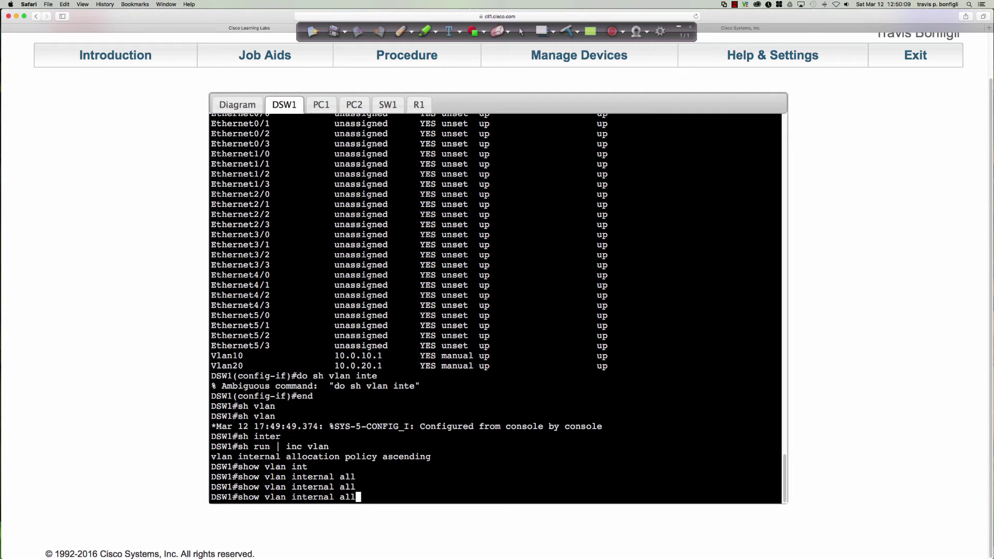
key("BackSpace")
key("BackSpace")
key("BackSpace")
key("Return")
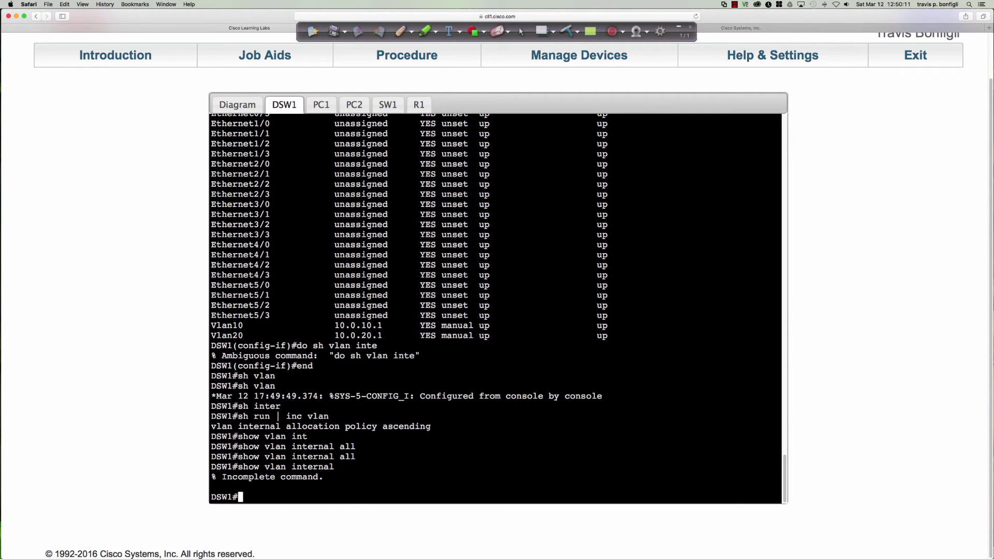
Step: Look up the options of show vlan internal, and display the internal VLAN allocation with show vlan internal usage
key("Up")
type("?")
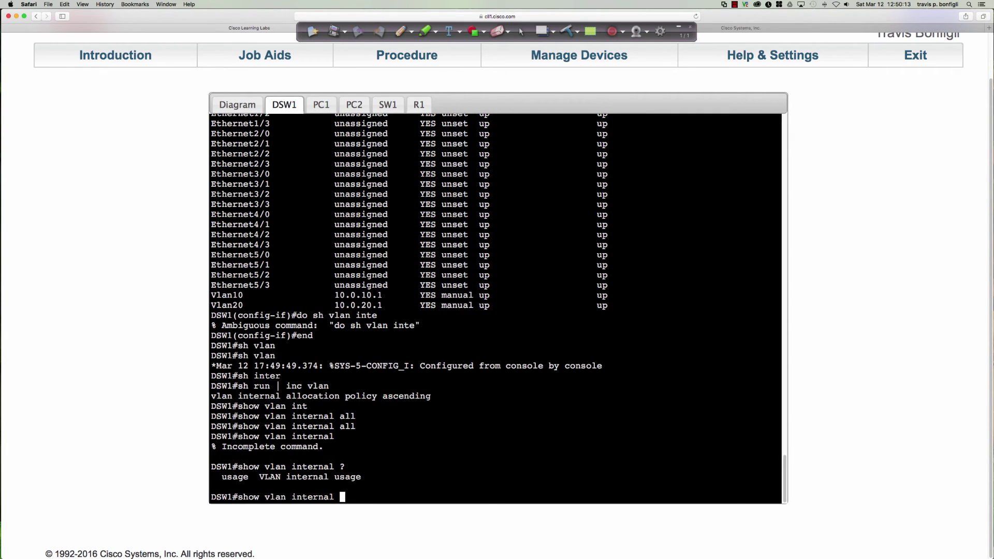
type("us")
key("Tab")
key("Return")
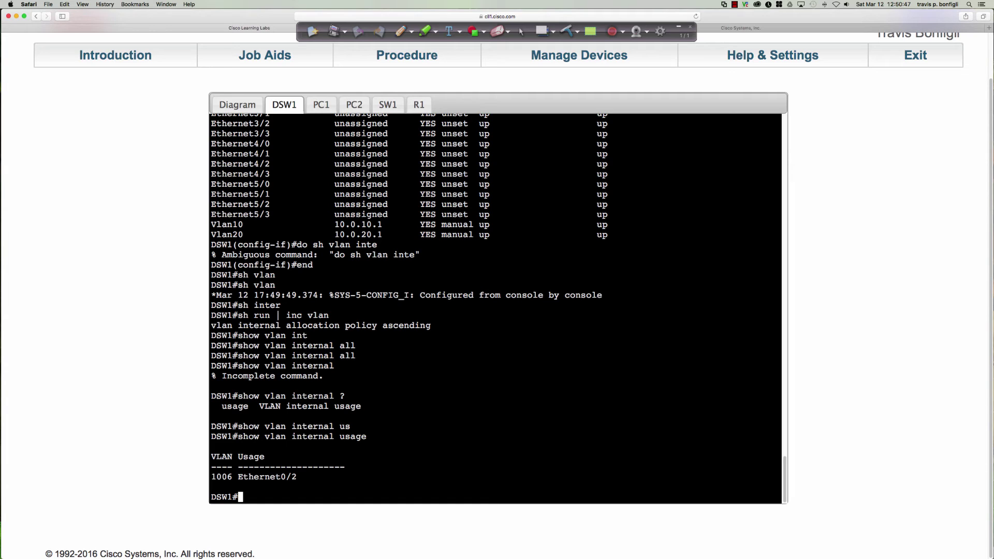
Step: Circle VLAN 1006 in the usage output with an arrow to Ethernet0/2, and clear the annotation
left_click(400, 31)
mouse_move(221, 467)
left_mouse_down()
mouse_move(202, 486)
mouse_move(225, 491)
mouse_move(236, 466)
mouse_move(210, 469)
mouse_move(248, 496)
mouse_move(265, 483)
mouse_move(259, 489)
left_mouse_up()
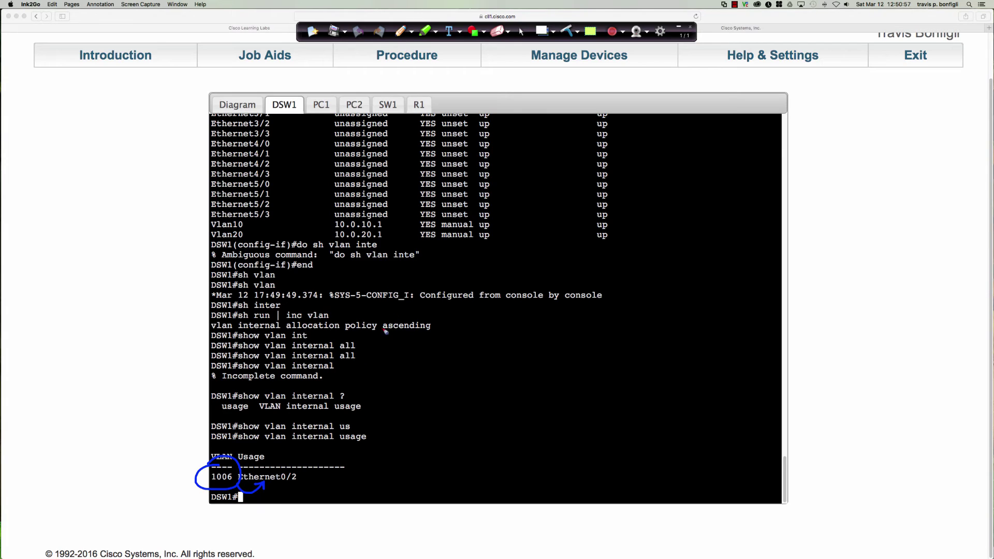
left_click(566, 32)
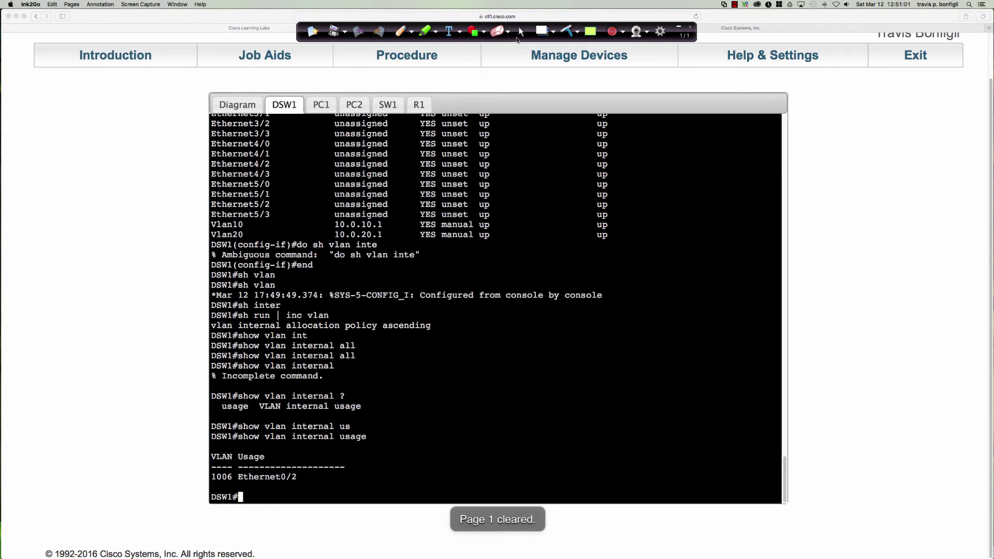
left_click(522, 32)
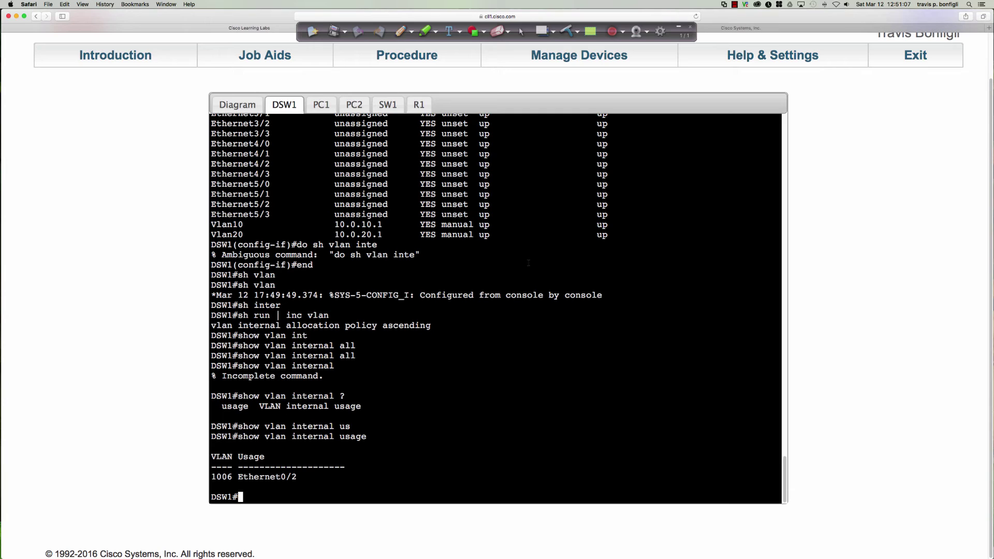
Step: Assign IP address 10.0.99.1 with mask 255.255.255.0 to DSW1's interface e0/2 in configuration mode
type("conf t")
key("Return")
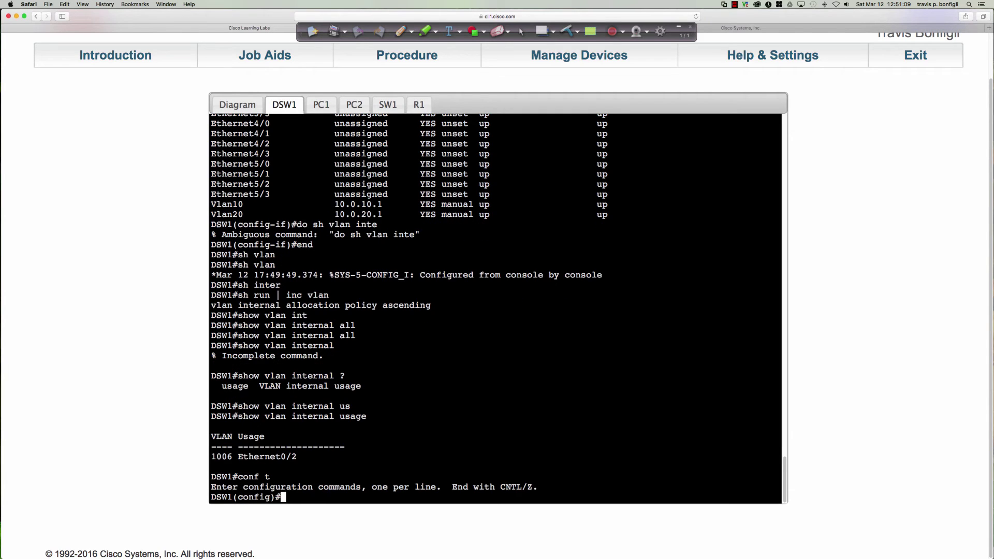
type("intn")
key("BackSpace")
key("BackSpace")
type("e0/2")
key("Return")
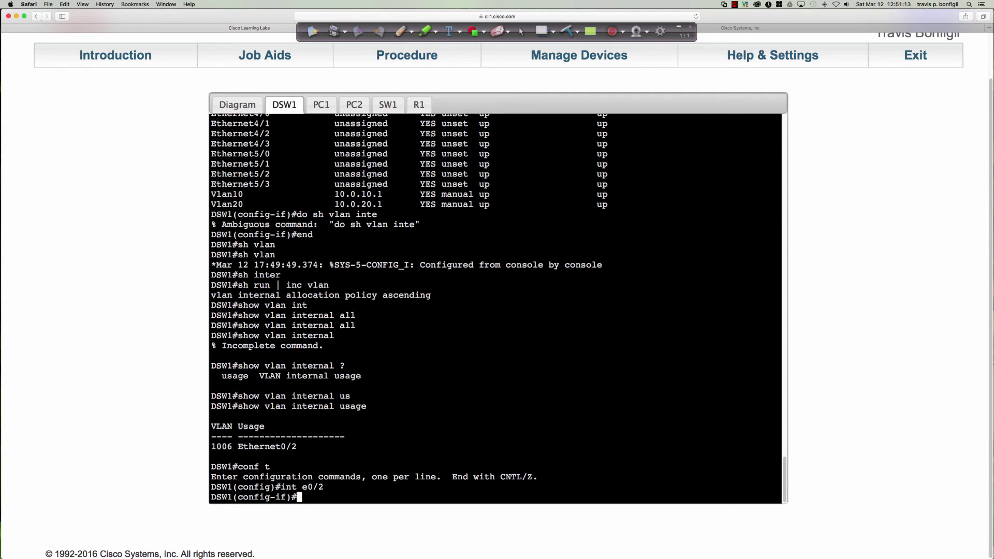
type("ip add")
key("Tab")
type("10.")
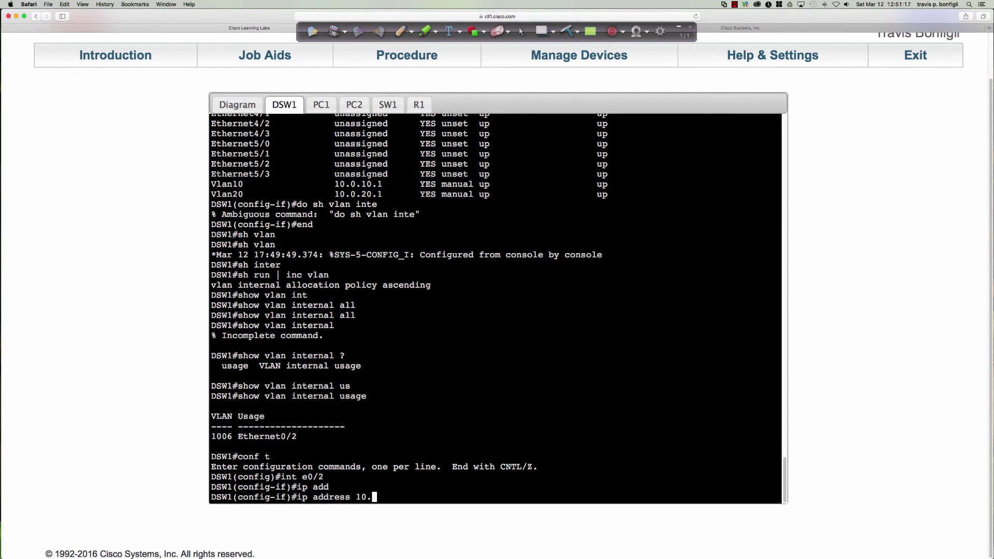
type("0.99.1 255.255.255")
type(".")
type("0")
key("Return")
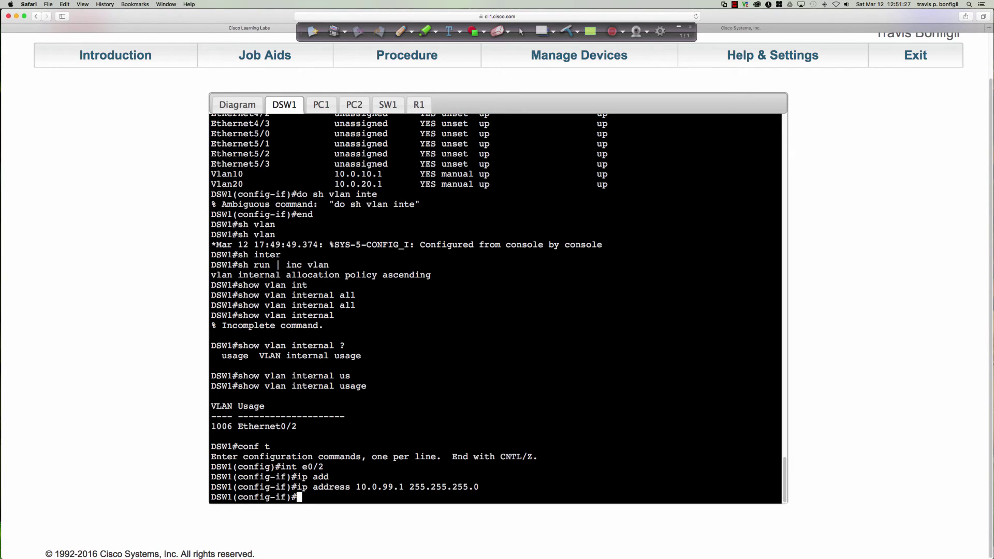
Step: Ping 10.0.99.2 from DSW1, and highlight the Ethernet0/2 entry in the internal VLAN usage output
type("do ping 10.0.99.2")
key("Return")
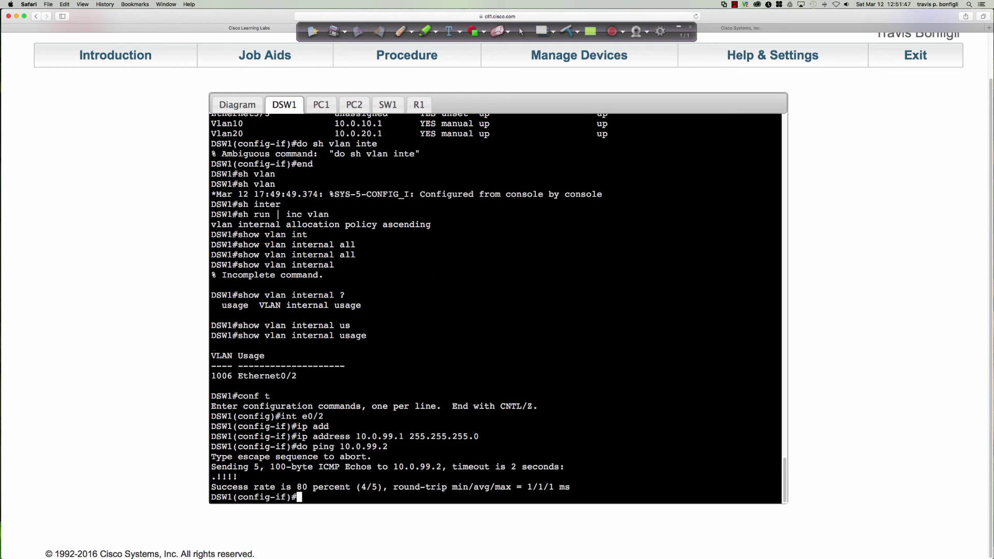
left_click_drag(210, 357, 344, 385)
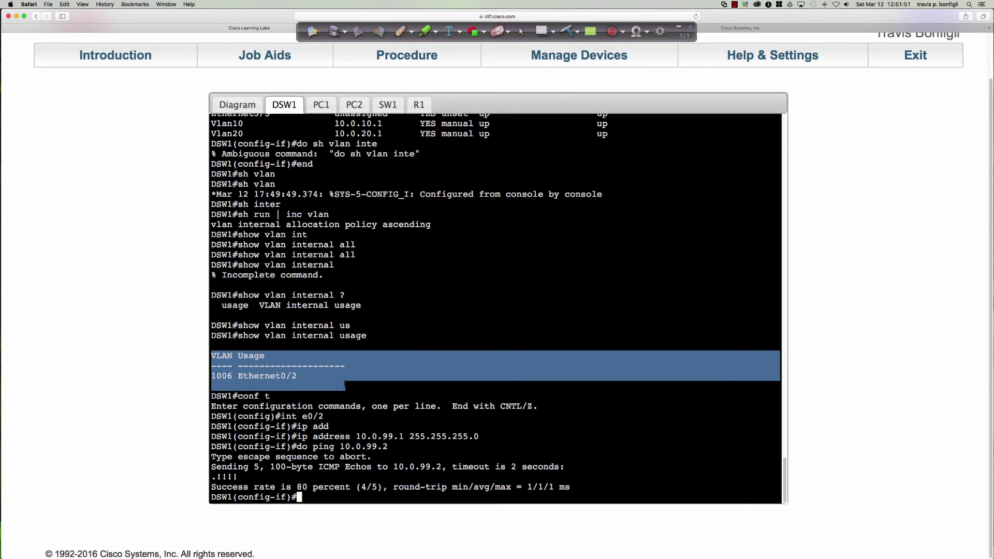
left_click(268, 369)
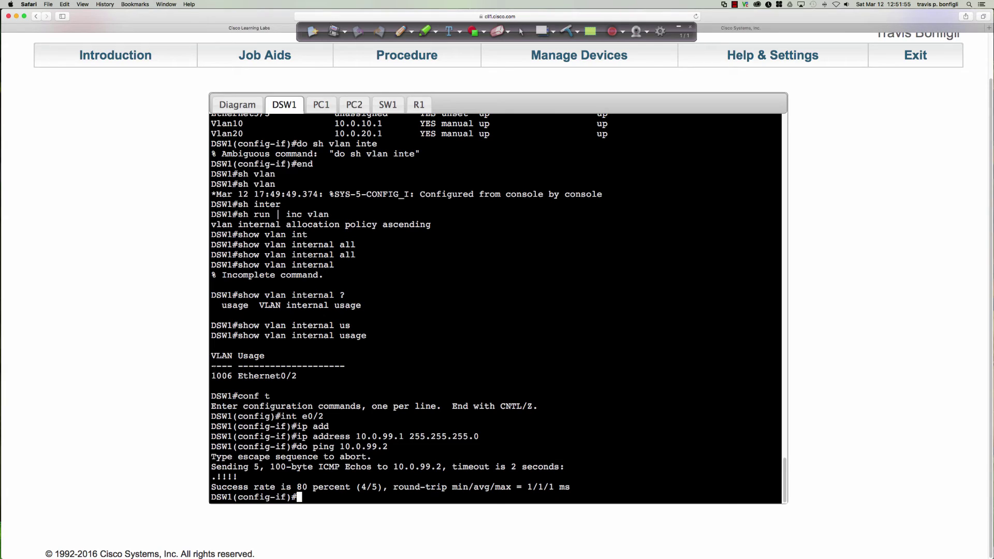
left_click_drag(211, 376, 296, 376)
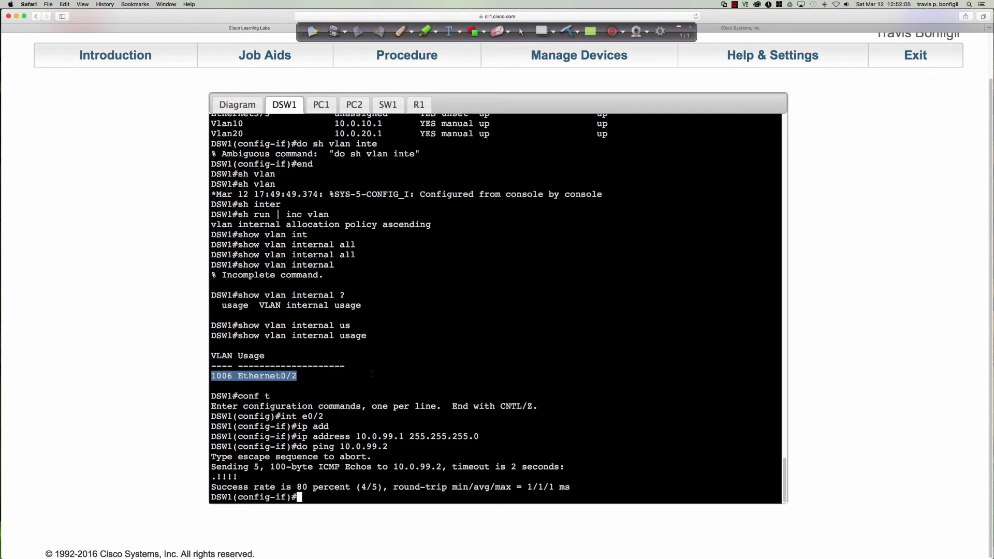
left_click(438, 360)
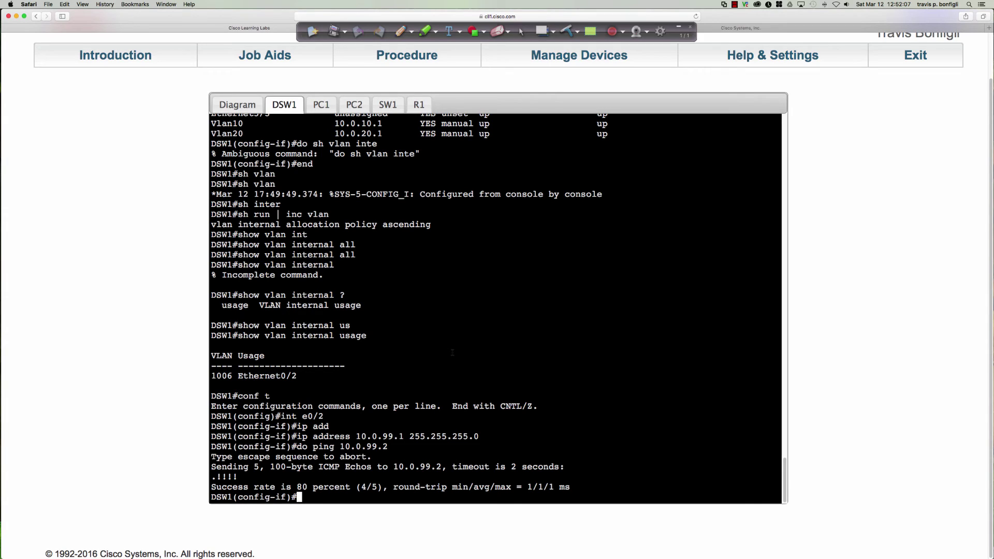
Step: List the IP addresses and status of DSW1's interfaces with do sh ip int bri
type("int")
key("BackSpace")
key("BackSpace")
type("sh ip int bri")
key("Return")
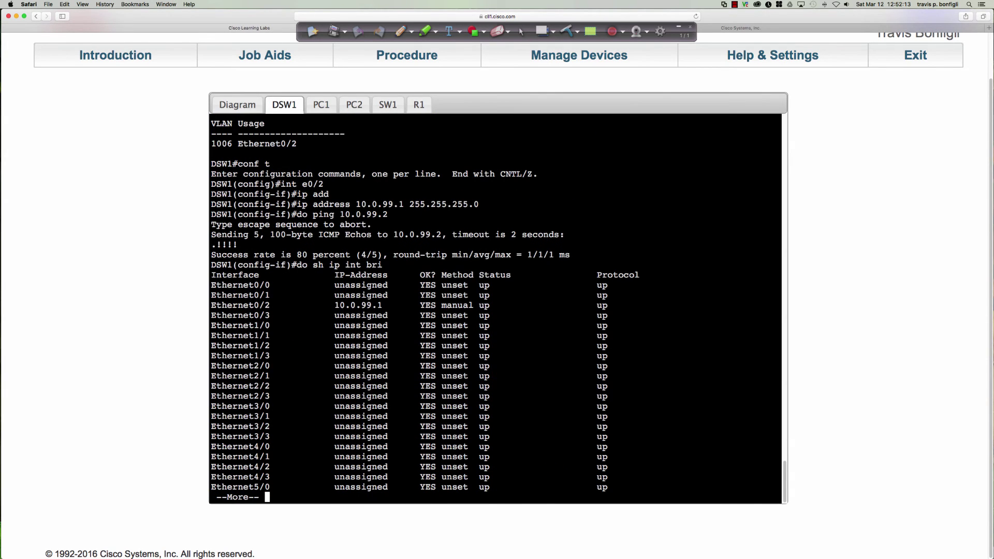
key("space")
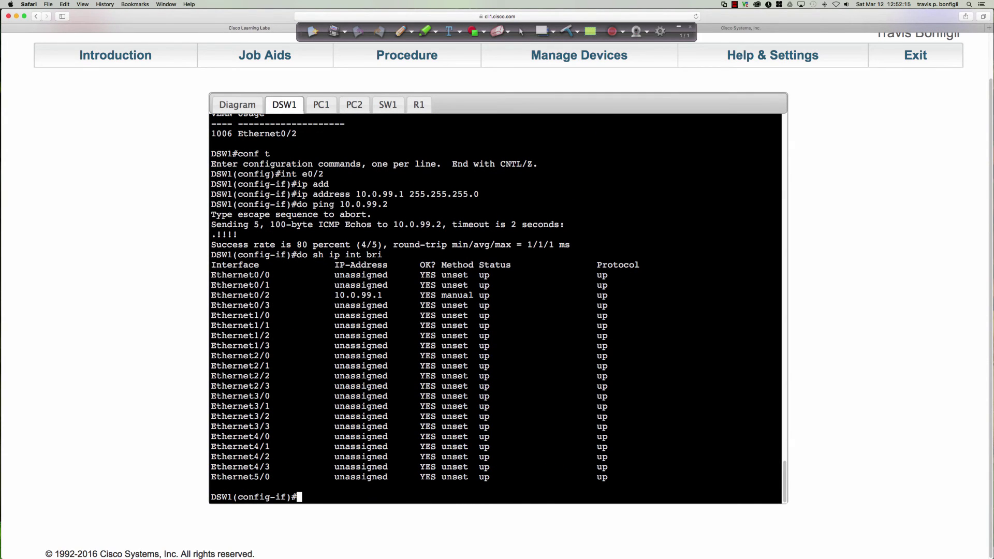
Step: Enter interface e2/2 and try to assign it IP address 192.168.1.11 with mask 255.255.255.0
type("int e2/2")
key("Return")
type("ip ")
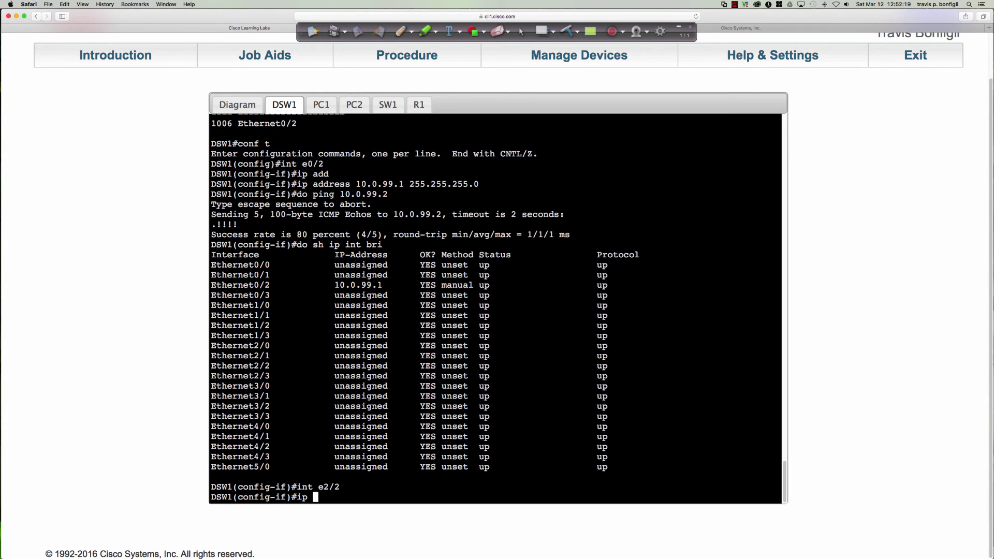
type("add 192.168.1.11 255.255.255.")
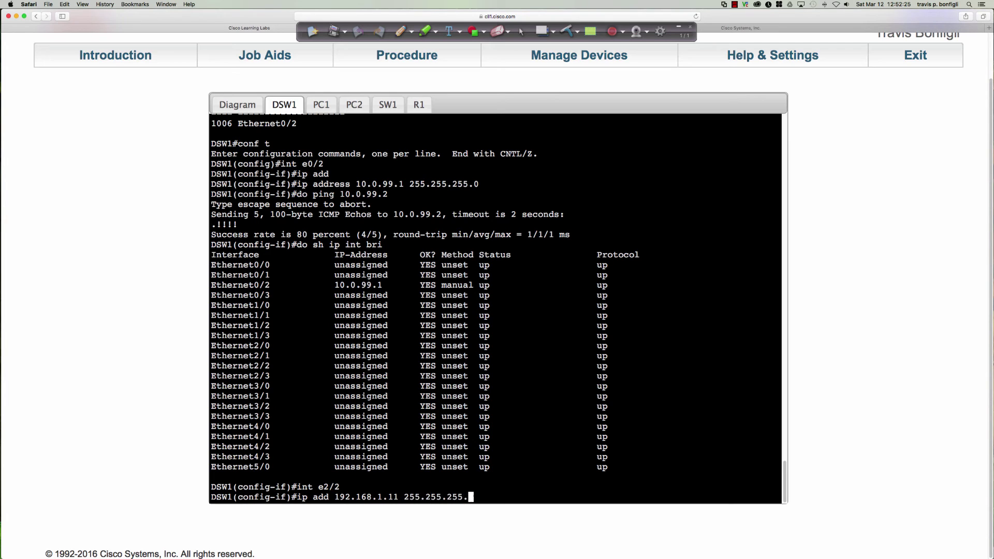
type("0")
key("Return")
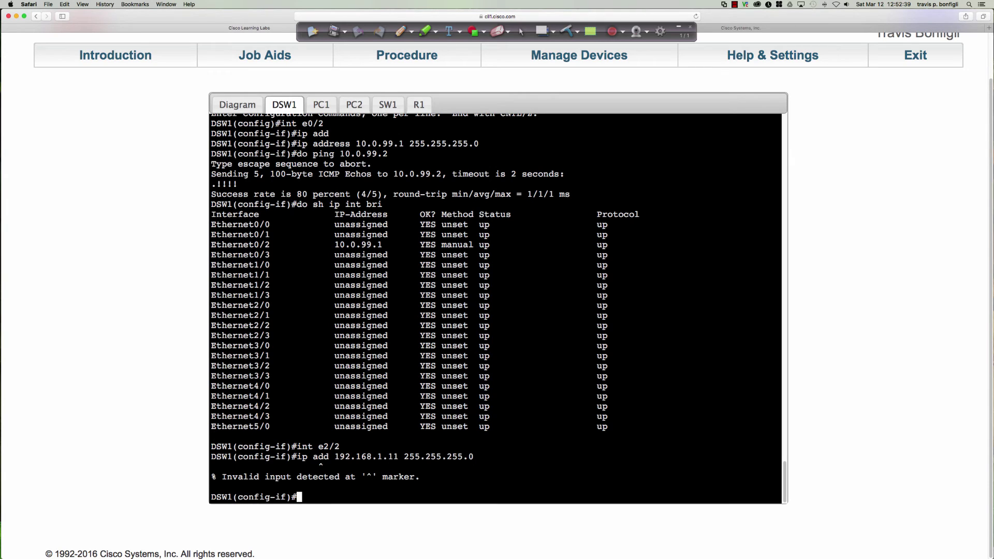
Step: Turn DSW1's interface e2/2 into a routed port with no switchport
type("no swi")
key("Tab")
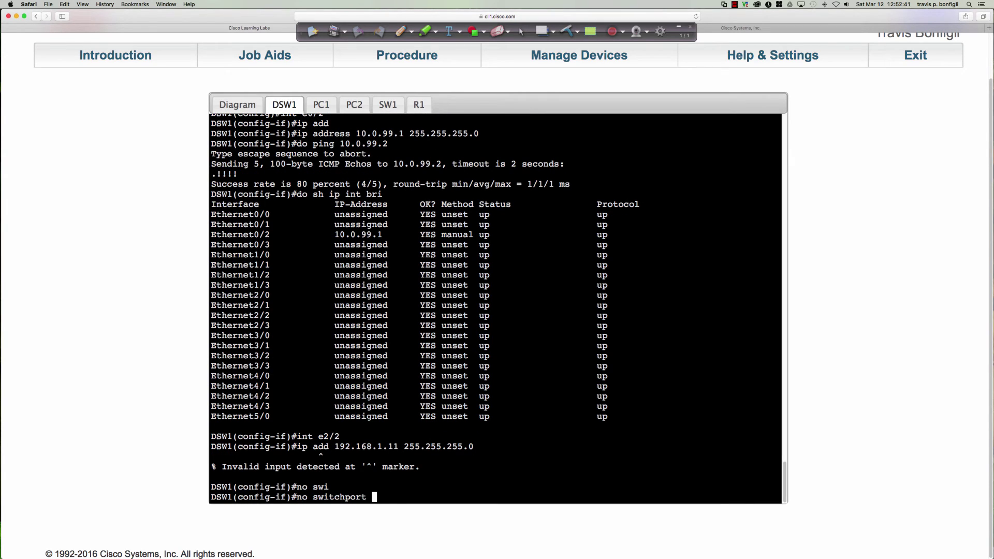
key("Return")
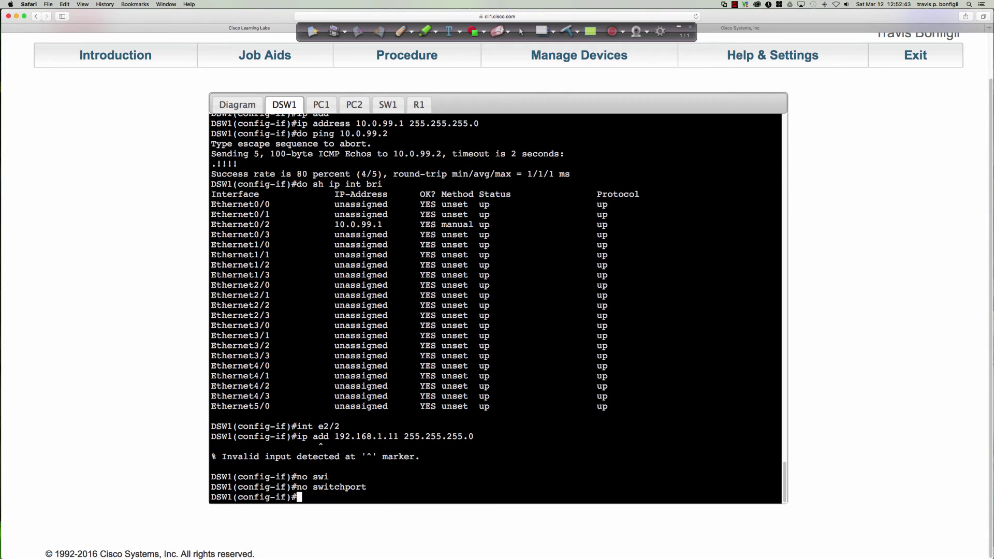
Step: Display the VLANs reserved internally for DSW1's routed ports with do sh vlan inter usa
key("Up")
key("Up")
key("Up")
key("Up")
key("Up")
key("Up")
key("Down")
key("Down")
key("Down")
key("Down")
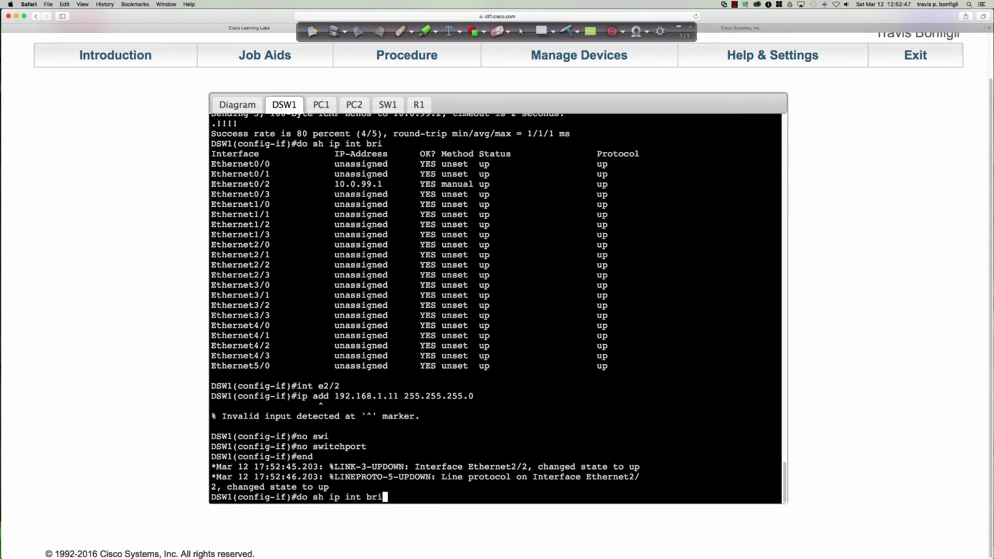
key("Down")
key("Down")
key("Down")
key("Up")
key("Up")
key("Up")
key("Up")
key("Up")
key("BackSpace")
key("BackSpace")
key("BackSpace")
key("BackSpace")
key("BackSpace")
key("BackSpace")
key("BackSpace")
key("BackSpace")
type("do sh vlan inter usa")
key("Return")
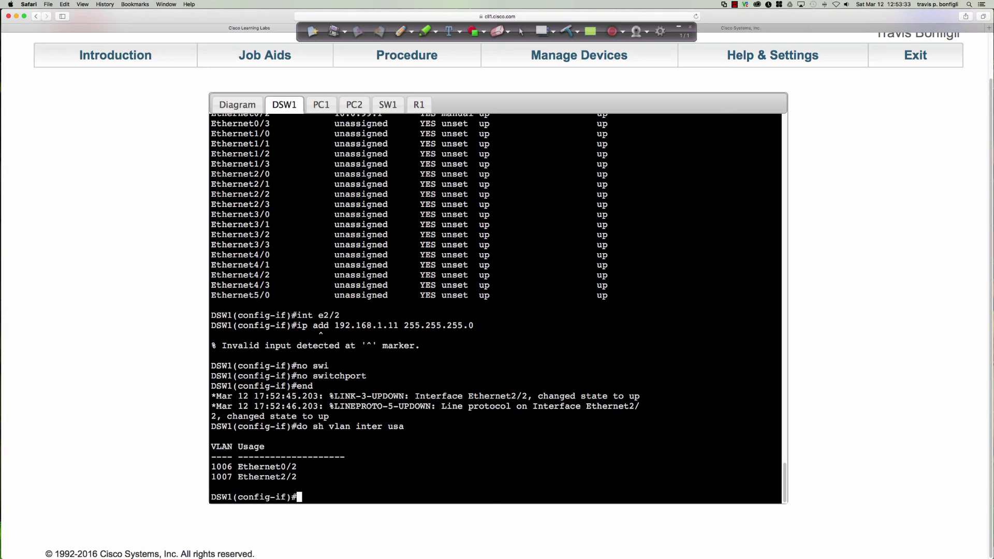
Step: Try to create VLAN 1007 with the name MKGT on DSW1, and leave configuration mode with end
type("exit")
key("Return")
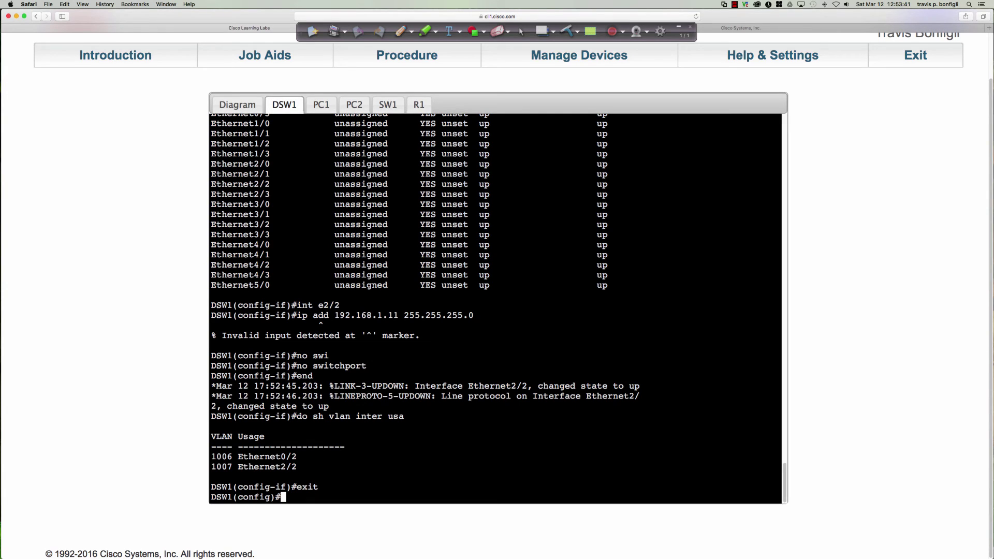
type("vlan 1007")
key("Return")
type("name ")
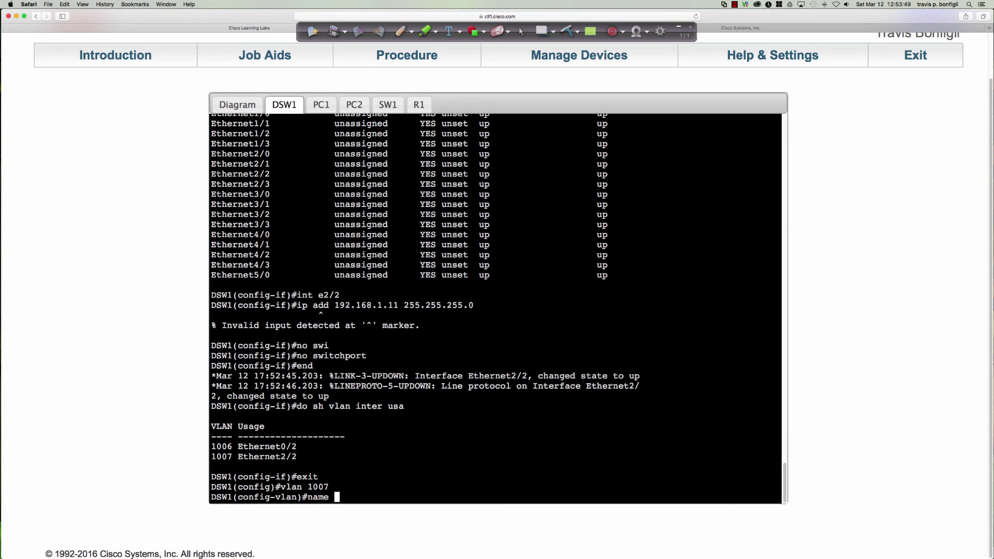
type("MARK")
key("BackSpace")
key("BackSpace")
key("BackSpace")
type("GT")
key("Left")
key("Left")
type("K")
key("Right")
key("Right")
key("Return")
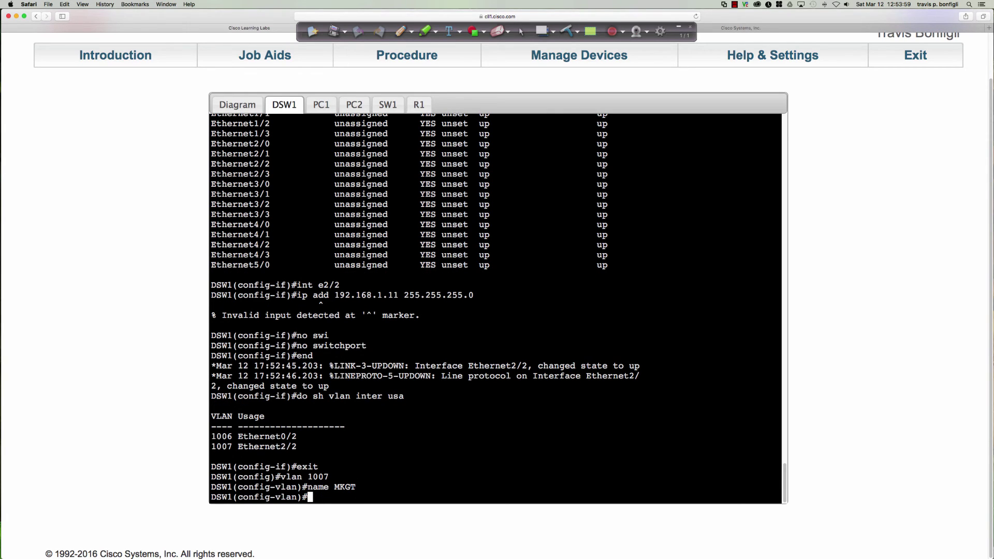
type("end")
key("Return")
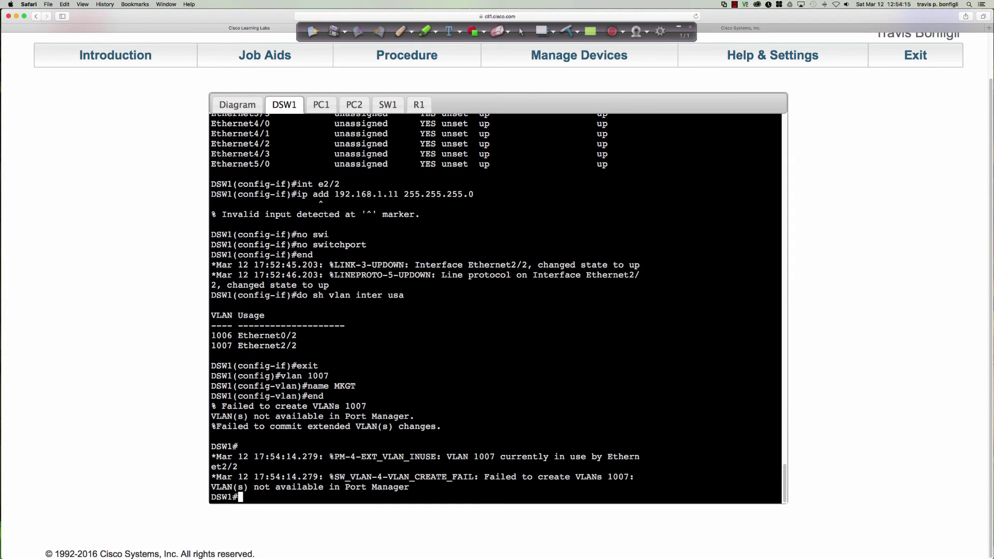
key("Return")
key("Return")
key("Return")
key("Return")
key("Return")
key("Return")
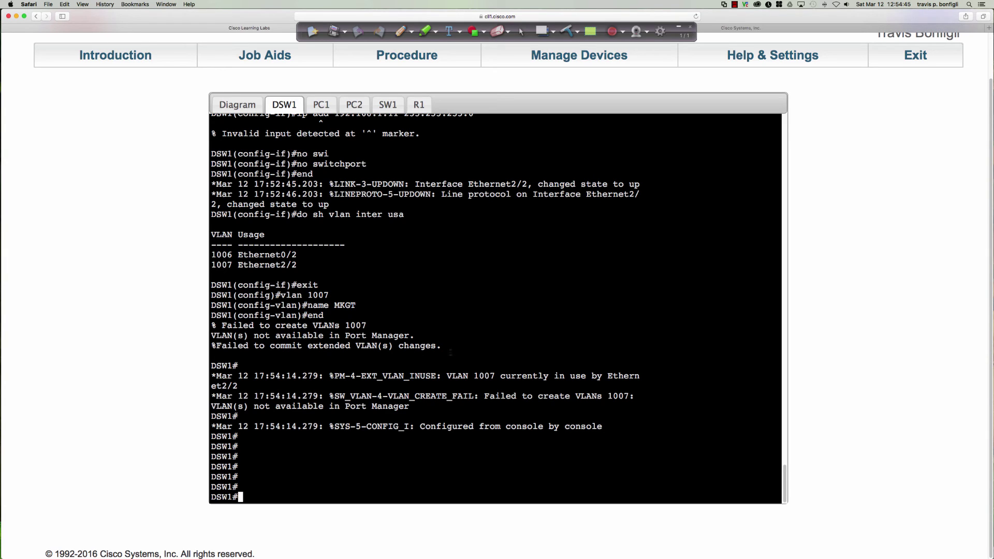
Step: Highlight the log messages about VLAN 1007, followed by the internal VLAN usage rows for Ethernet0/2 and Ethernet2/2
left_click_drag(216, 376, 706, 434)
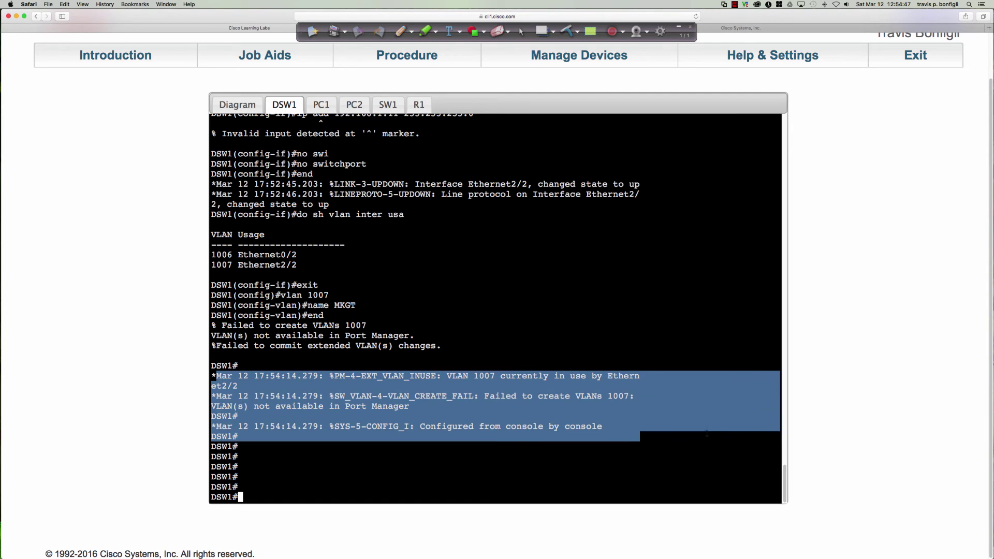
left_click(706, 436)
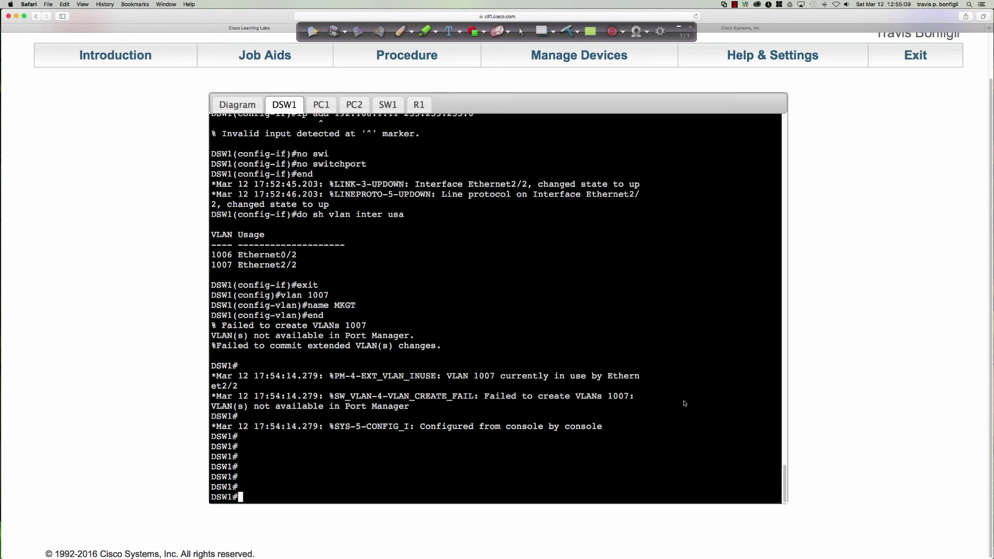
left_click_drag(211, 254, 309, 265)
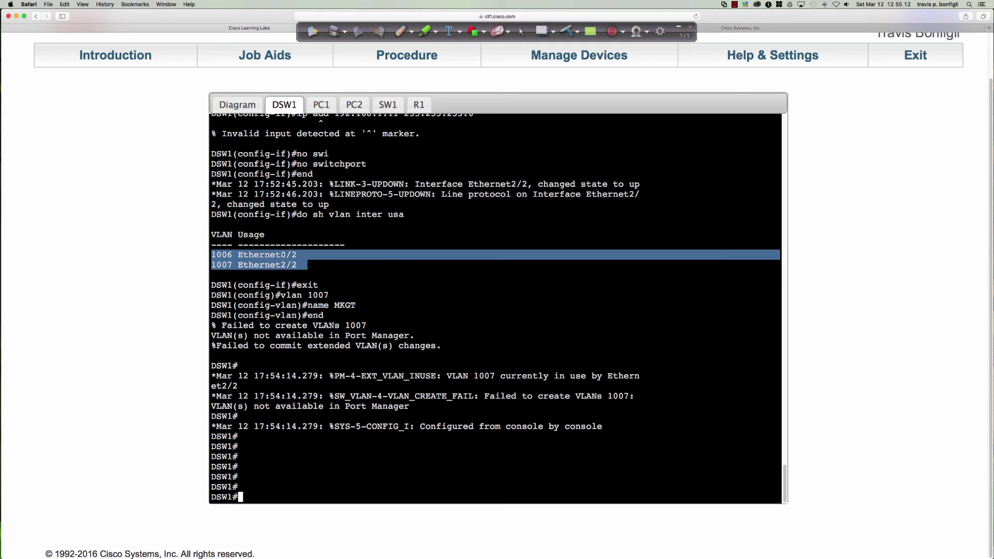
left_click(413, 273)
Step: Display the VLAN lines of DSW1's running configuration with sh run | inc vlan
type("sh ")
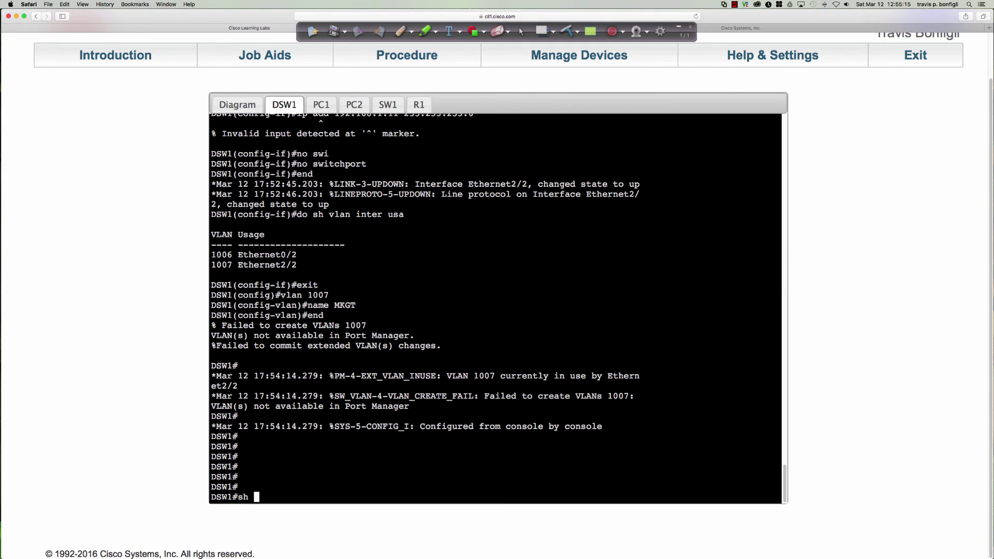
type("run | inc vlan")
key("Return")
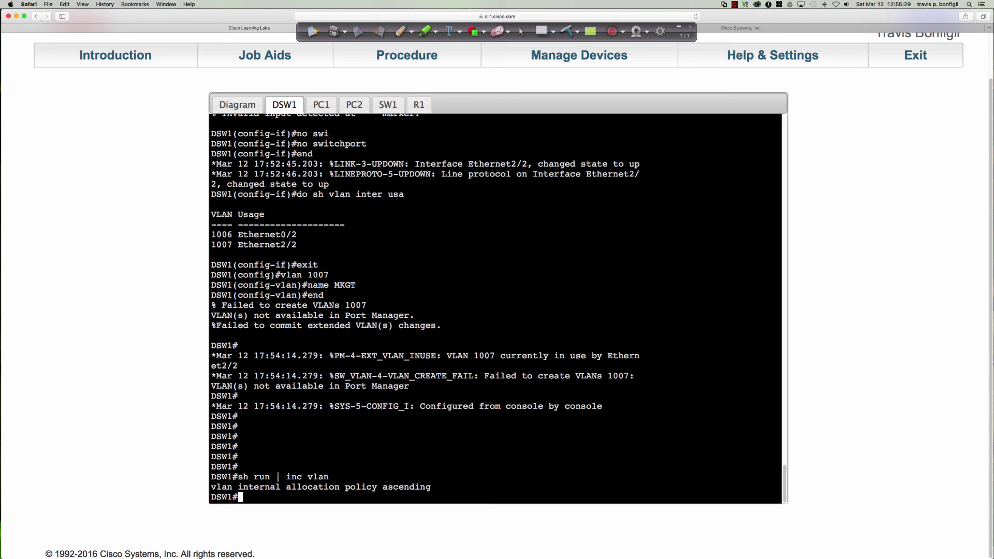
key("Return")
key("Return")
key("Return")
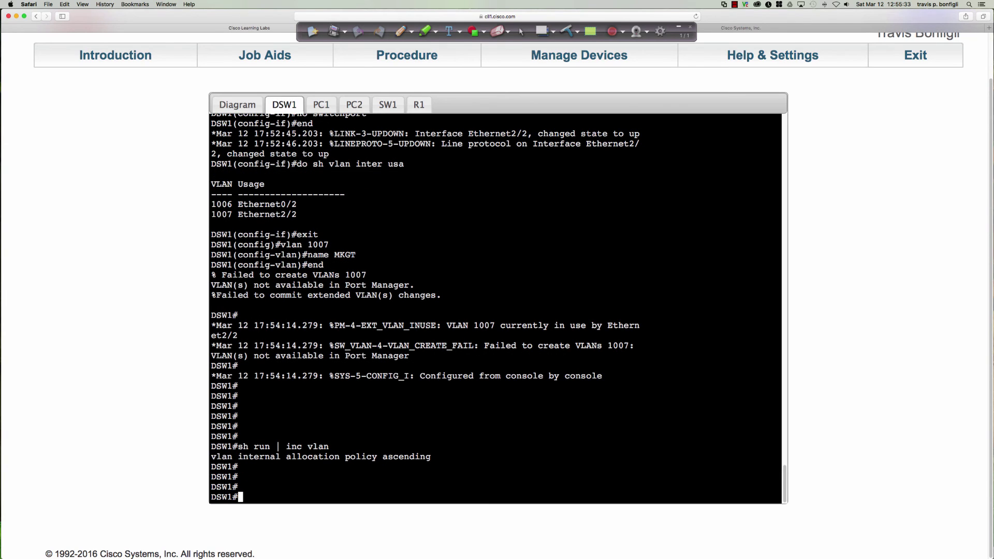
Step: In DSW1's global configuration, list the internal VLAN allocation policy options and set the policy to descending
type("conf t")
key("Return")
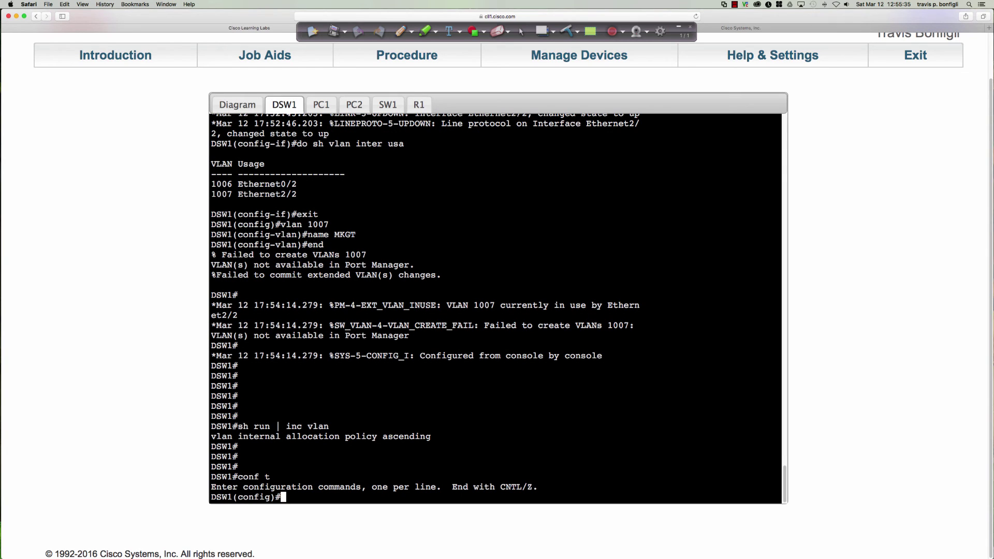
type("vlan inter")
key("Tab")
type("all")
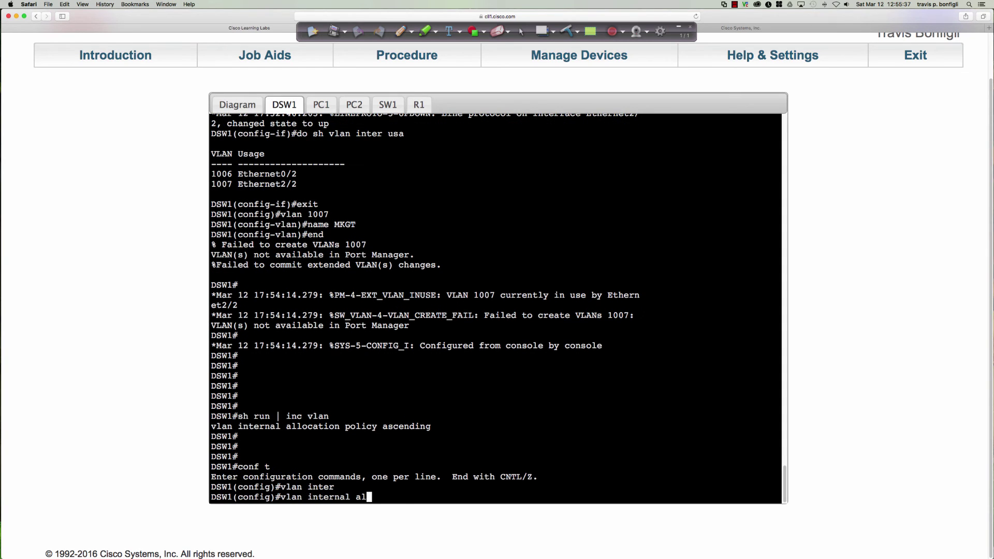
key("Tab")
type("po")
key("Tab")
type("?")
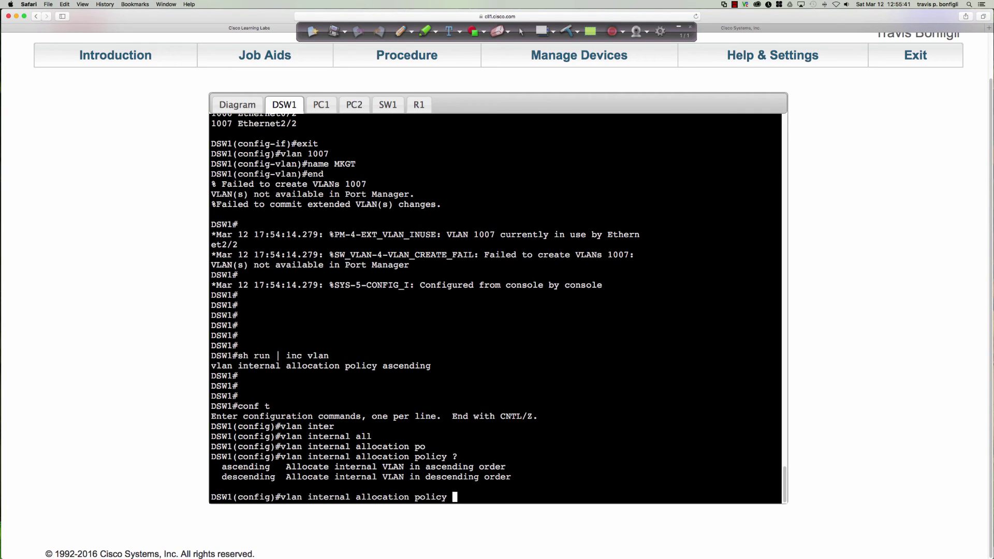
type("des")
key("Tab")
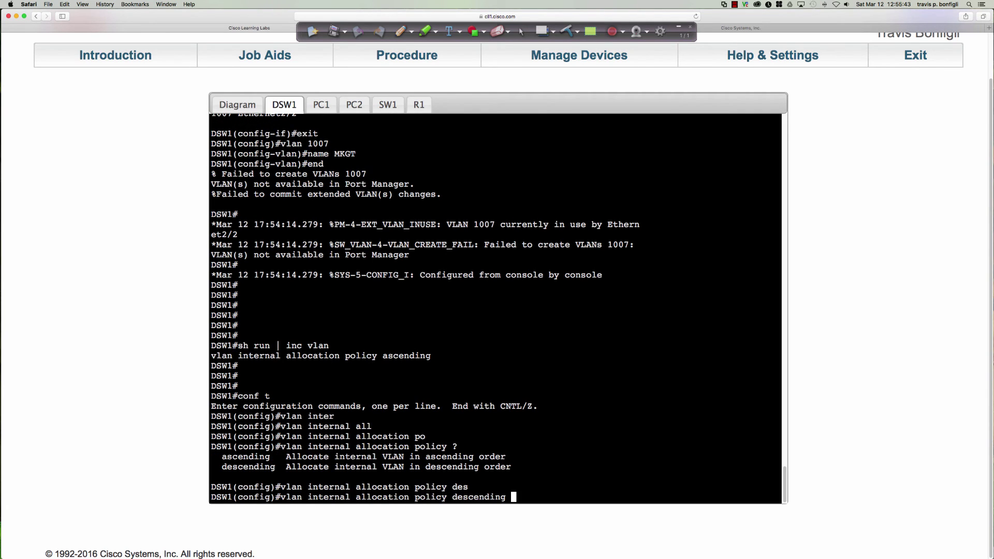
type("?")
key("Return")
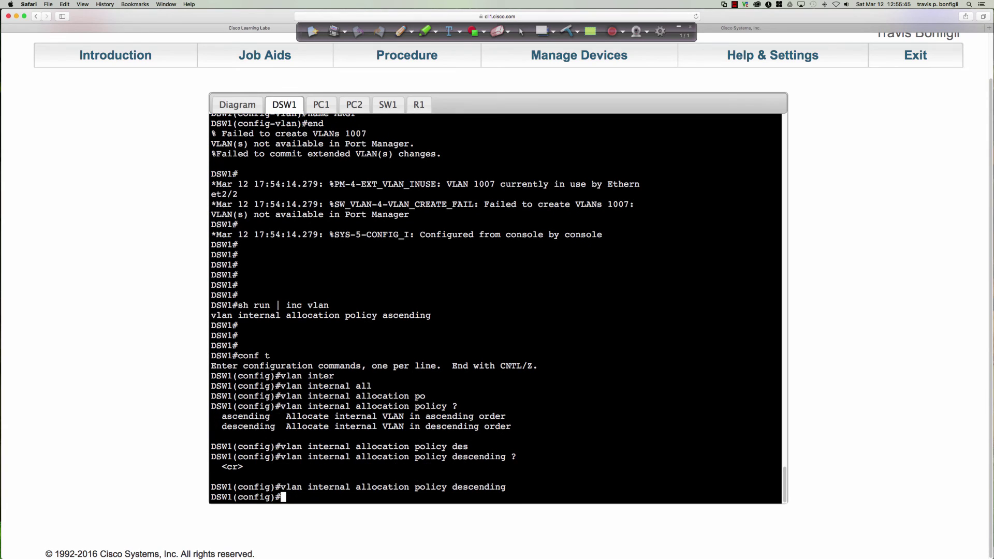
Step: Check the VLAN lines of the running configuration from configuration mode with do sh run | inc vlan
type("do sh run | inc vlan")
key("Return")
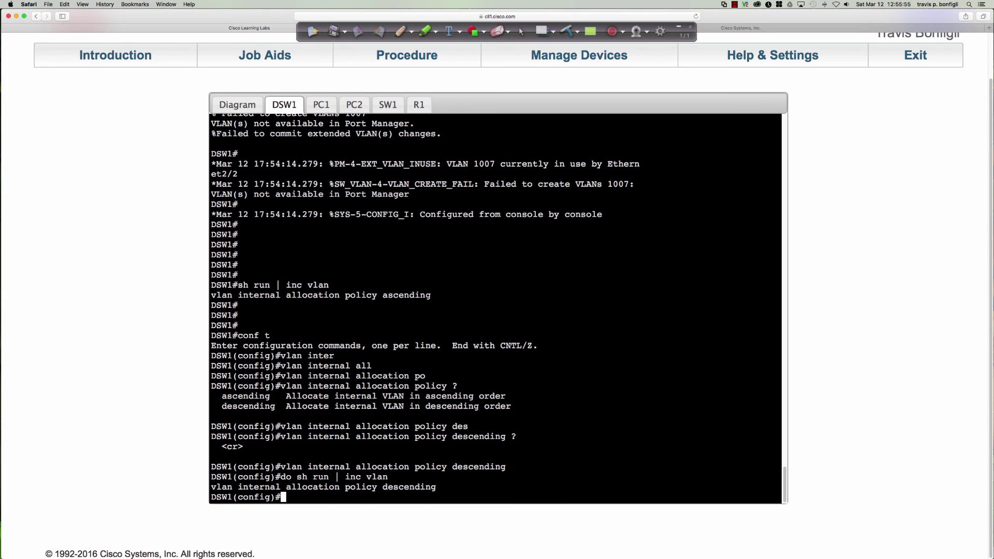
key("Return")
key("Return")
key("Return")
Step: Enter interface e2/1 on DSW1 and display the internal VLAN usage with do sh vlan inter us
type("int ")
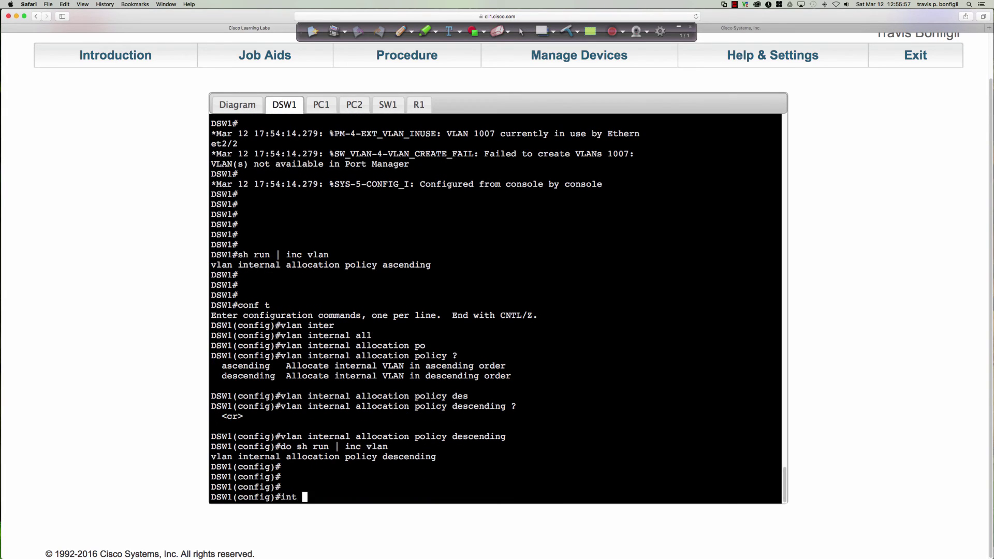
type("e2/1")
key("Return")
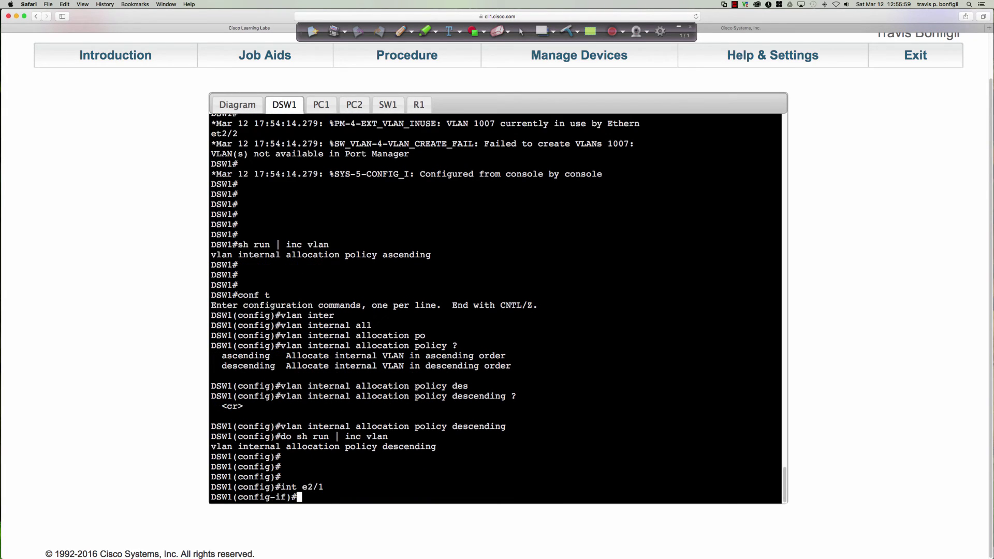
type("no switc")
key("BackSpace")
key("BackSpace")
key("BackSpace")
key("BackSpace")
key("BackSpace")
key("BackSpace")
key("BackSpace")
key("BackSpace")
type("do sh vlan inter us")
key("Return")
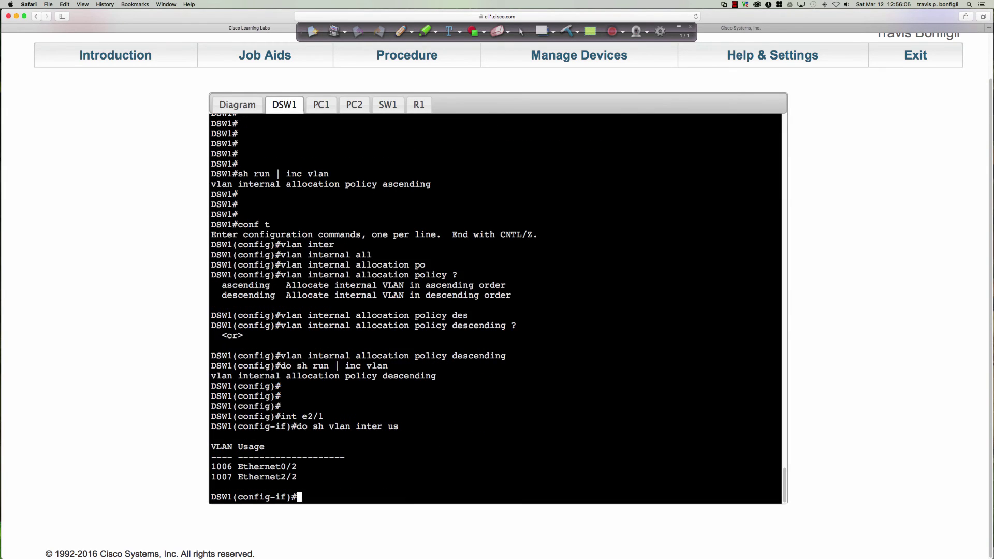
Step: Turn DSW1's interface e2/1 into a routed port with no switchport
type("no swit")
key("Tab")
key("Return")
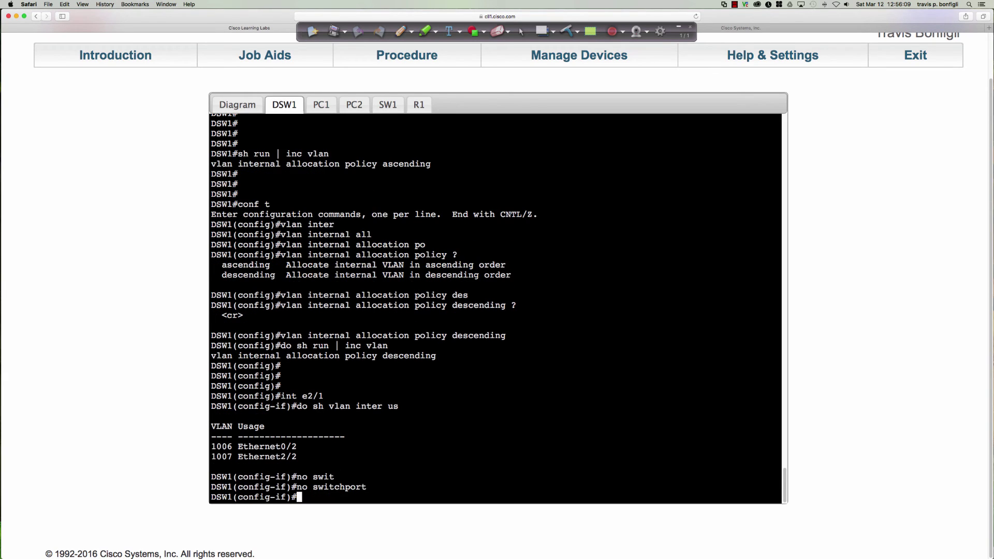
key("Return")
key("Return")
key("Return")
Step: Display the internal VLAN usage again with do sh vlan inter us and highlight the Ethernet2/1 row
key("Up")
key("Up")
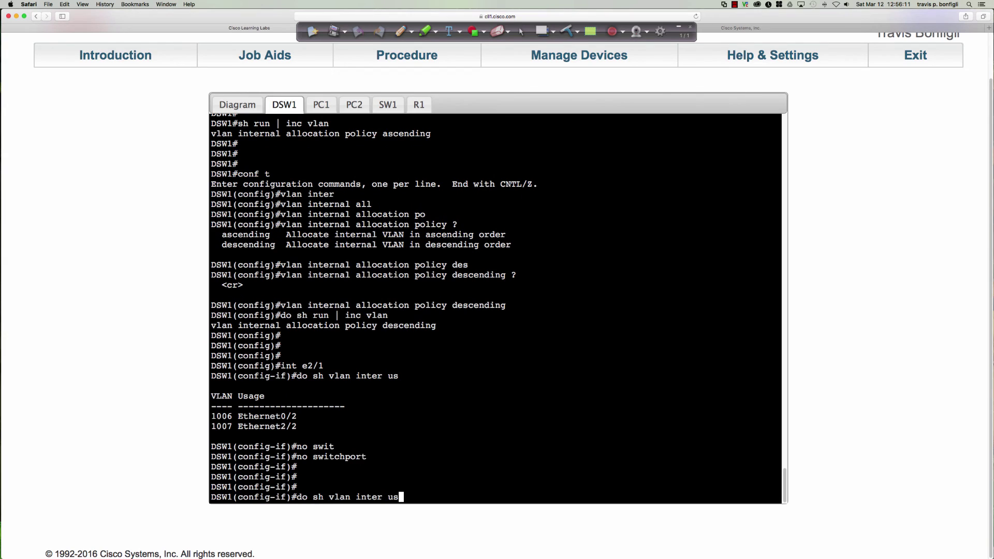
key("Return")
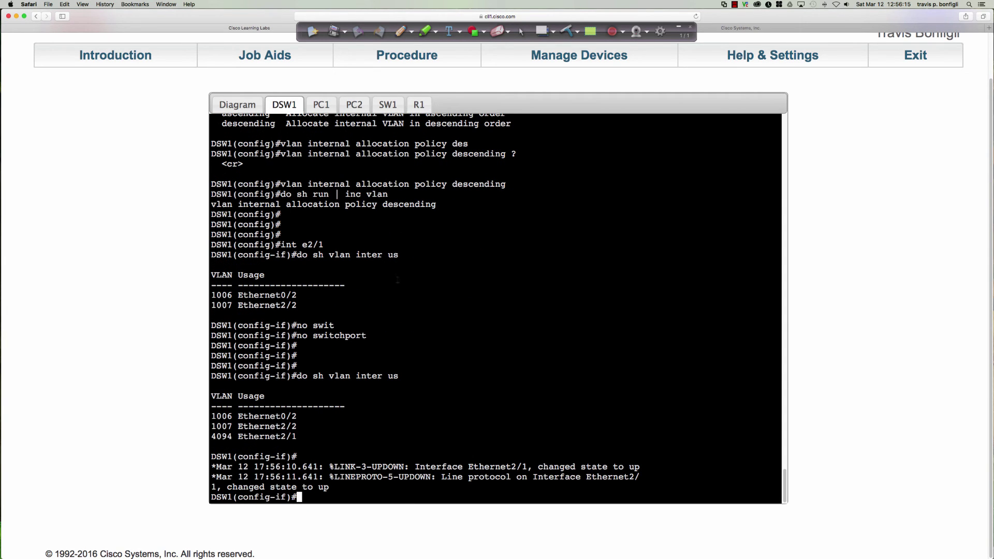
left_click_drag(212, 436, 297, 437)
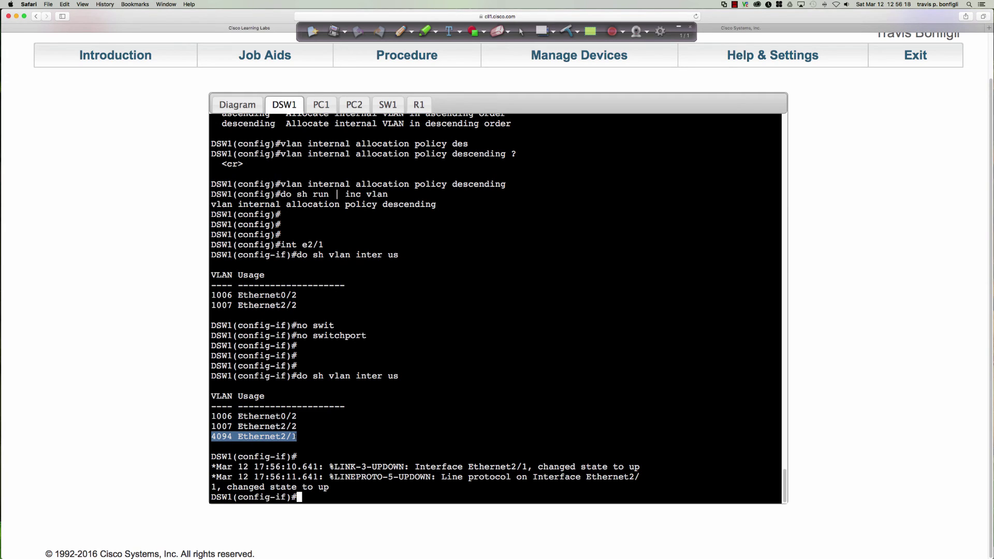
left_click(554, 402)
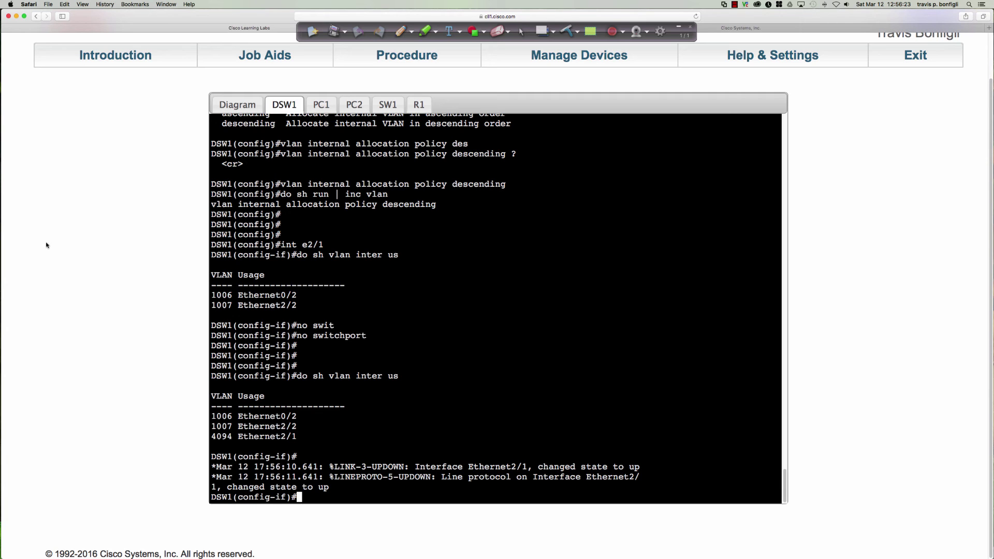
Step: Switch to SecureCRT, enter privileged mode in the ECC-SW01 session and filter the running configuration with sh run | in vlan
mouse_move(7, 244)
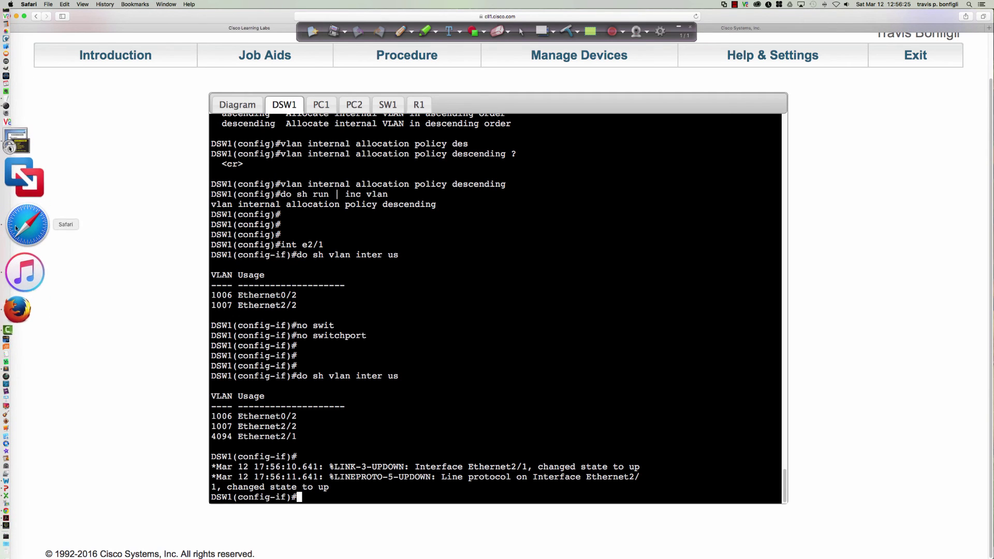
left_click(7, 209)
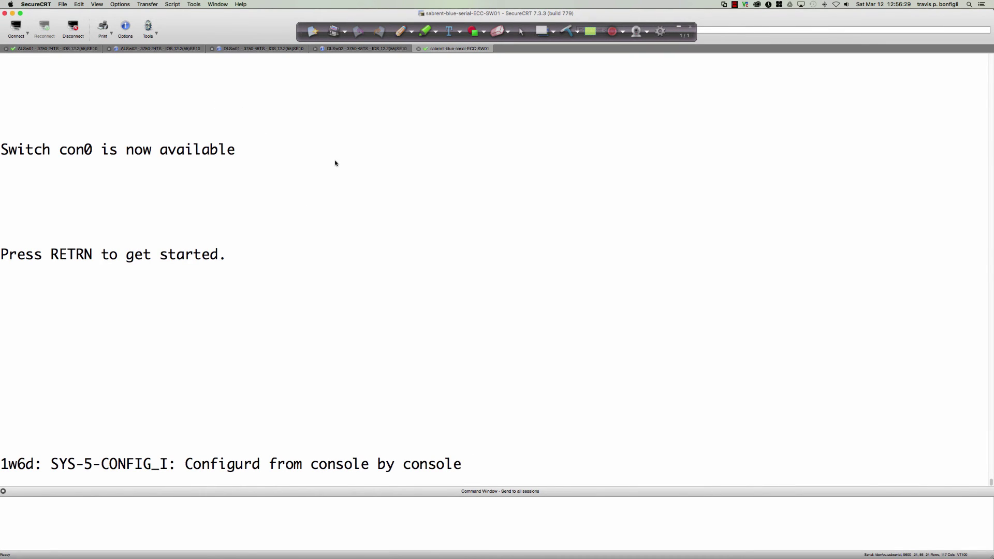
key("Return")
key("Return")
key("Return")
type("en")
key("Return")
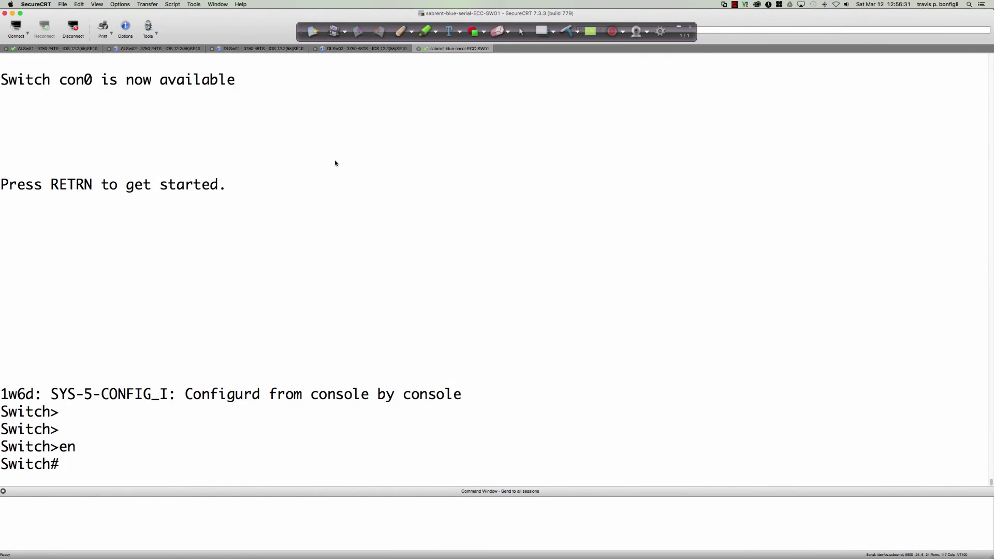
type("sh run | in vlan")
key("Return")
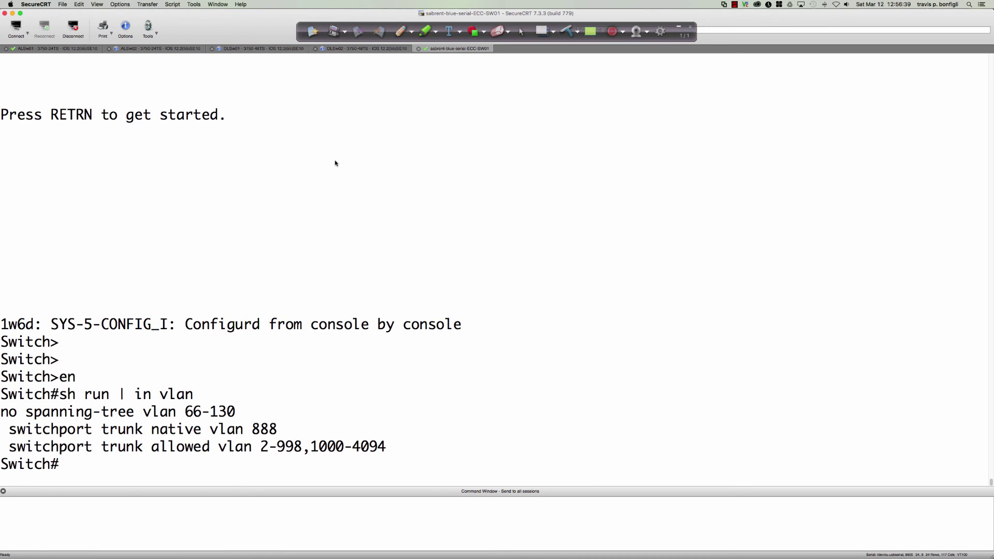
Step: Open the ALSw01 session of the 3750 switch and enter privileged mode with en
left_click(93, 49)
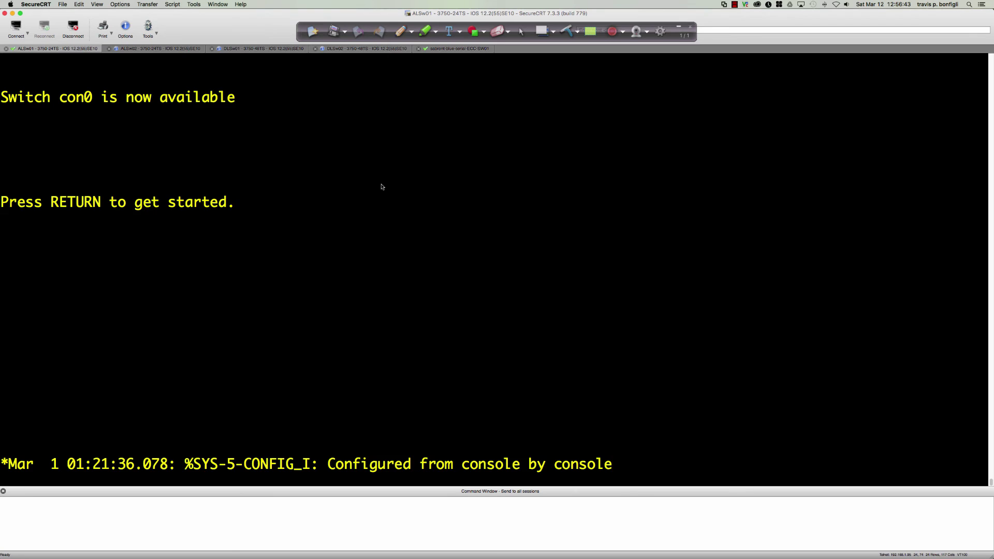
key("Return")
key("Return")
type("en")
key("Return")
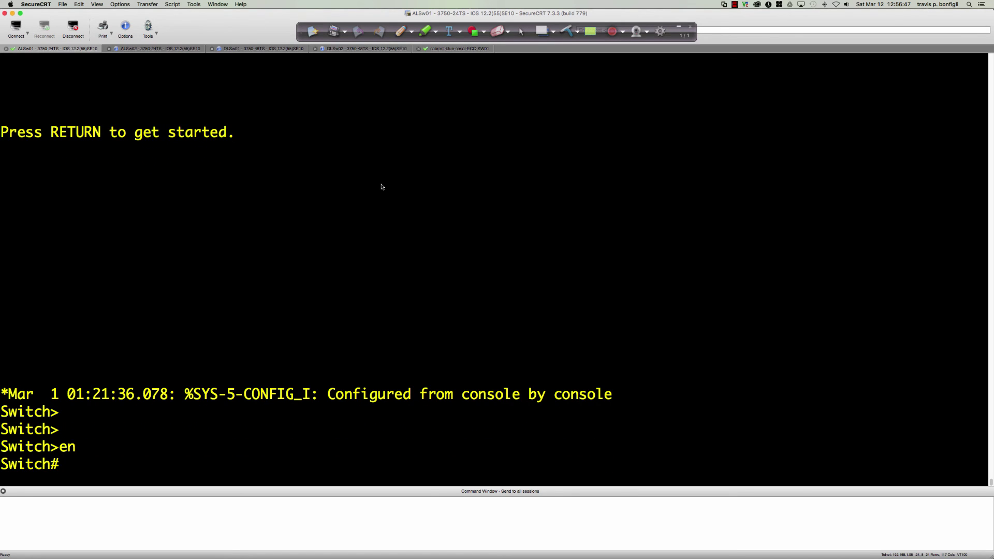
Step: Revisit the ECC-SW01 output, return to ALSw01 and display its VLAN configuration lines with sh run | inc vlan
left_click(441, 50)
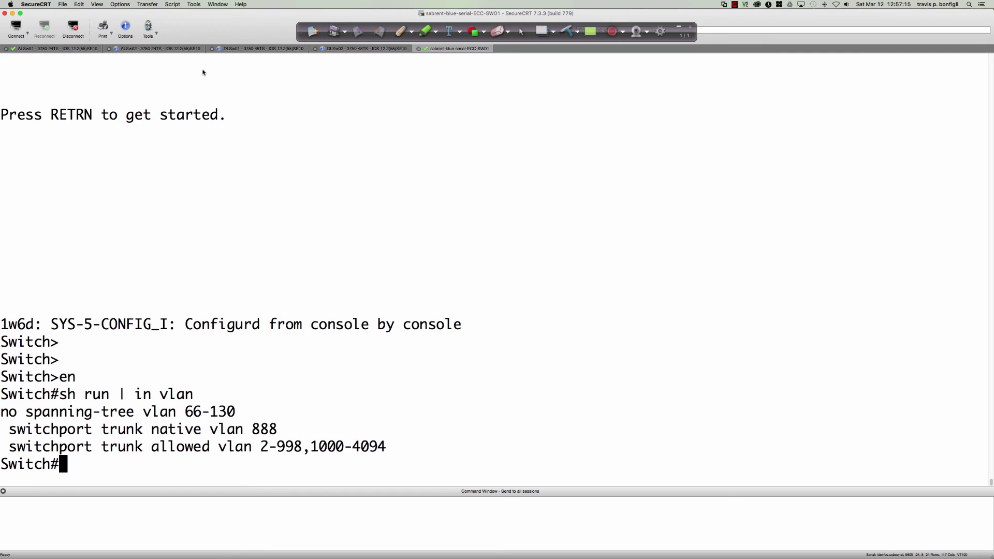
left_click(81, 49)
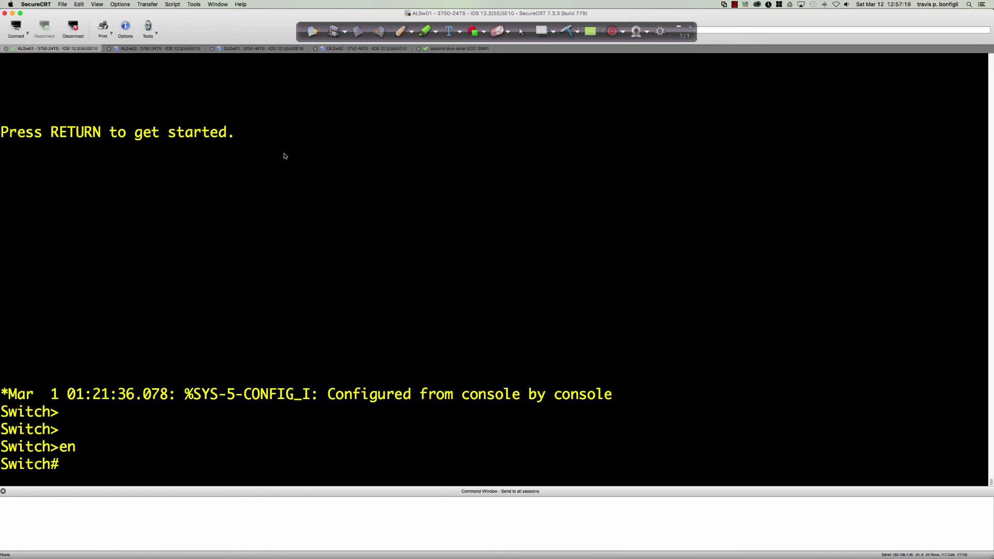
type("sh run | inc vlan")
key("Return")
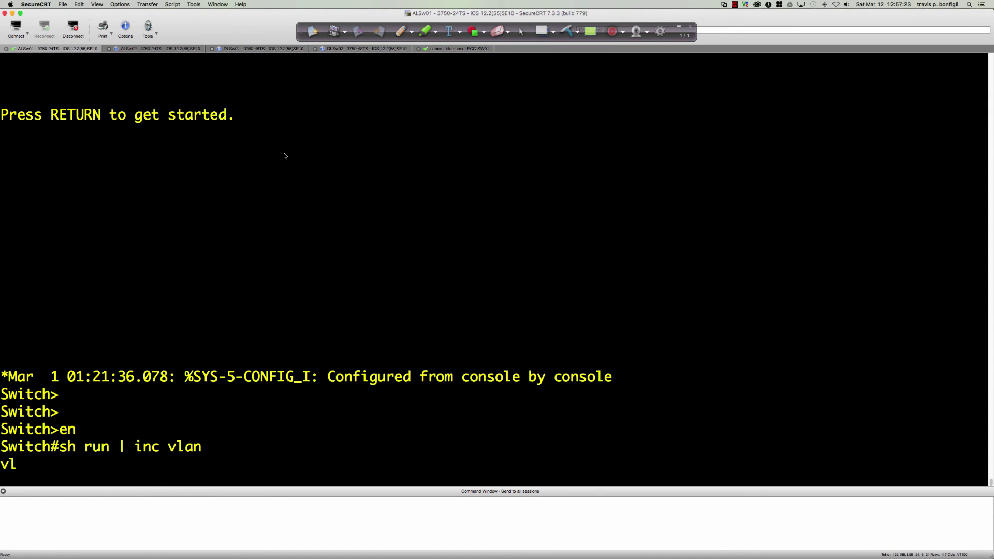
key("Return")
key("Return")
key("Return")
key("Return")
key("Return")
key("Return")
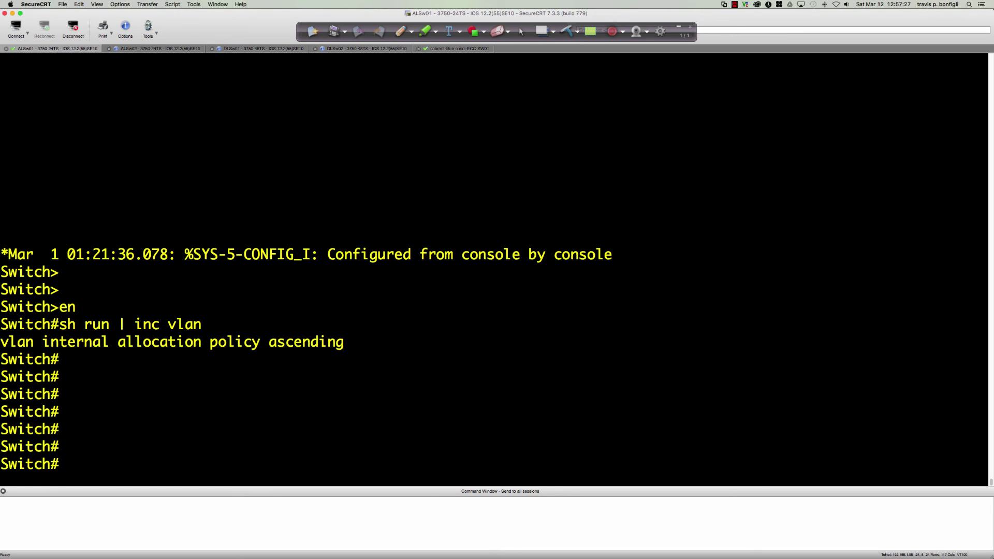
Step: Enter ALSw01's global configuration mode and list the options of vlan internal allocation policy
type("conf t")
key("Return")
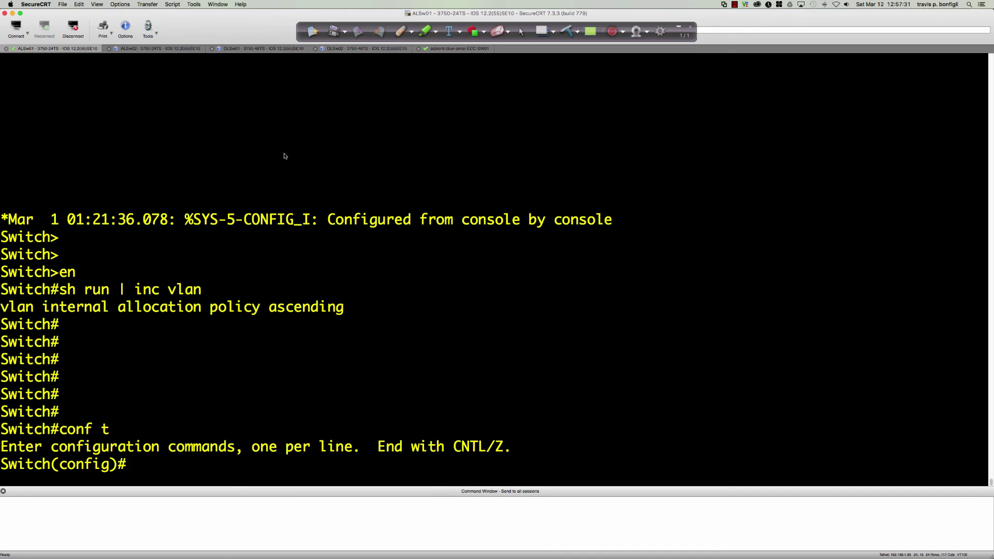
type("vla")
key("Tab")
type("int")
key("Tab")
type("al")
key("Tab")
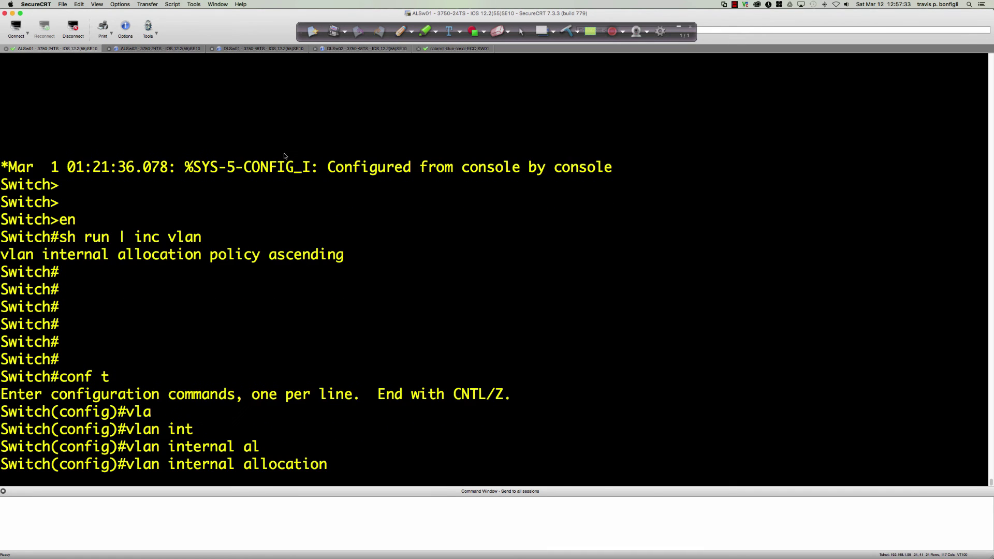
type("po")
key("Tab")
type("?")
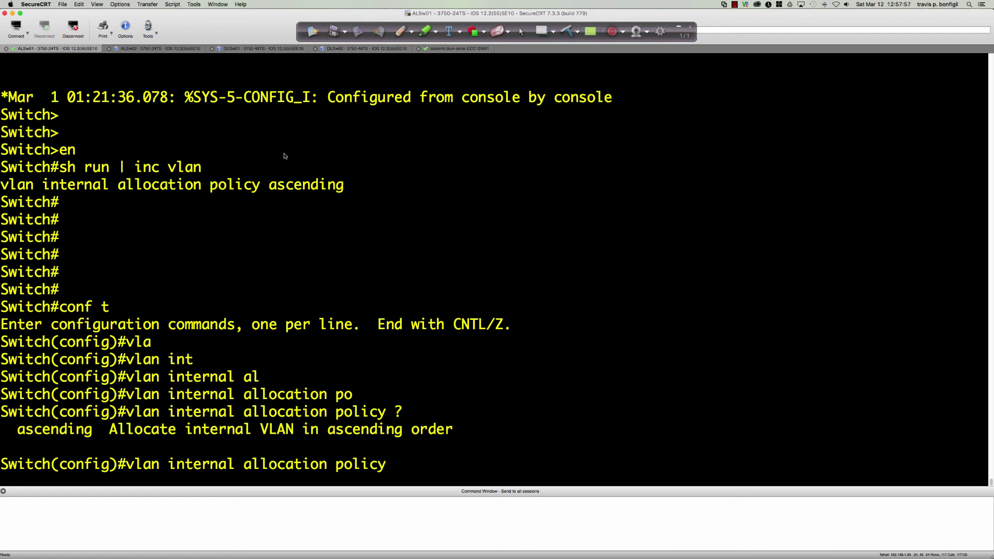
Step: Check the removal options and issue no vlan internal allocation policy in ALSw01's global configuration mode
key("ctrl+a")
type("no")
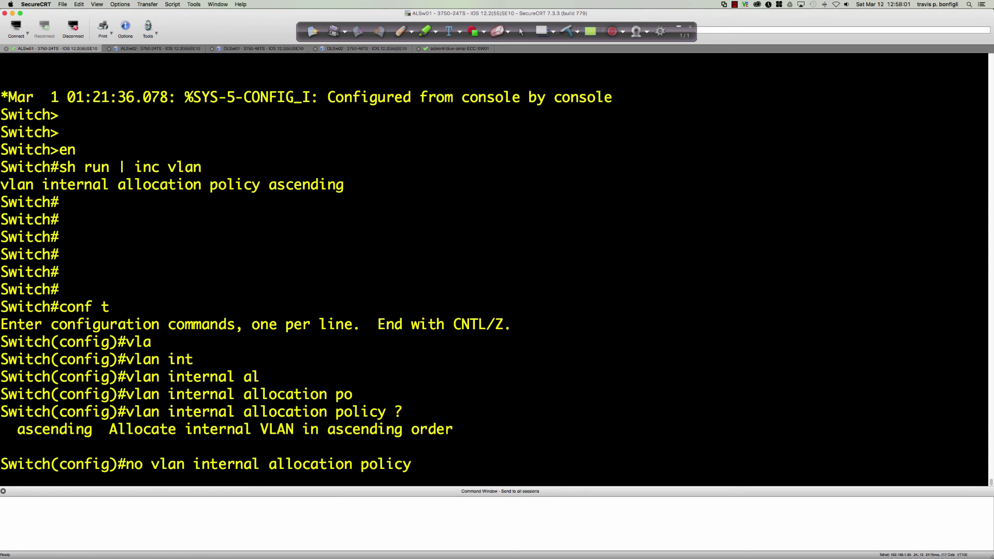
key("Right")
key("Right")
key("Right")
key("Right")
key("Right")
key("Right")
key("Right")
key("Right")
key("Right")
key("Right")
key("Right")
key("Right")
key("Right")
key("Right")
key("Right")
key("Right")
key("Right")
key("Right")
key("Right")
key("Right")
key("Right")
key("Right")
key("Right")
key("Right")
key("Right")
key("Right")
key("Right")
key("Right")
type("as")
key("Tab")
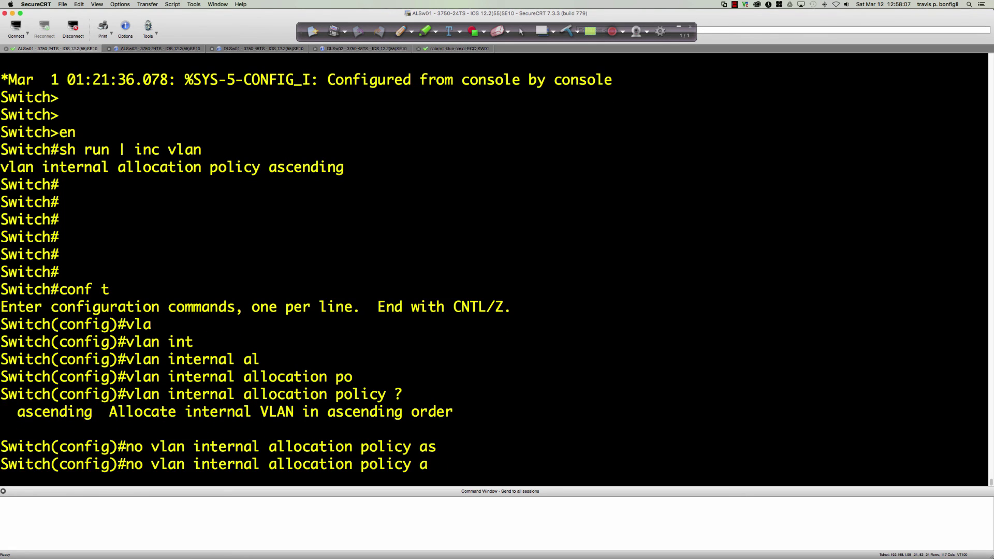
key("BackSpace")
key("BackSpace")
type("?")
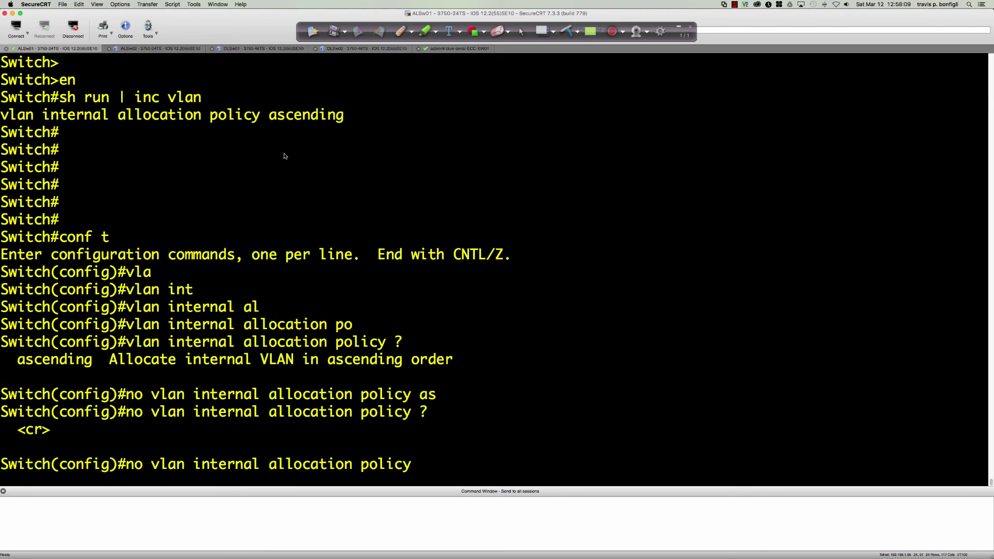
key("Return")
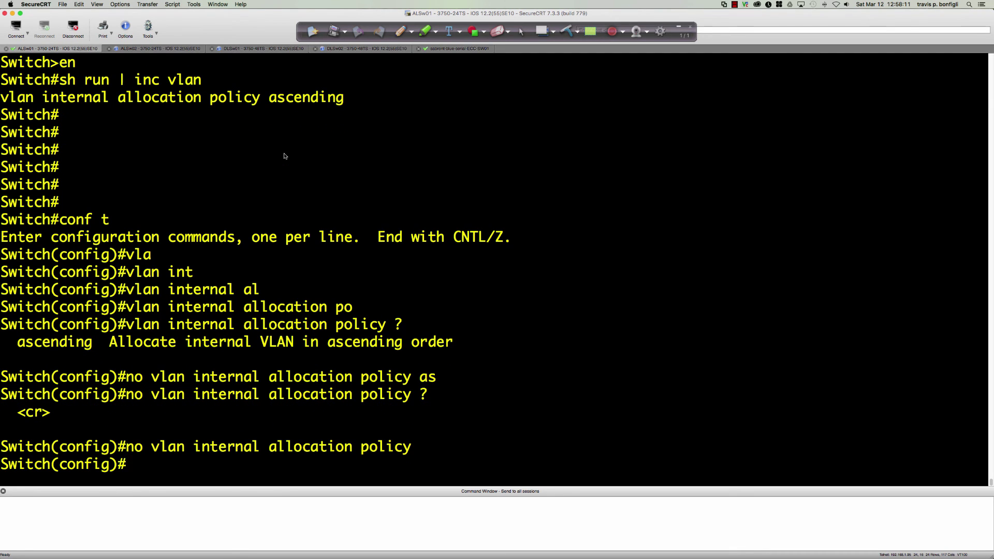
Step: Filter ALSw01's running configuration for VLAN lines with do sh run | inc vlan
key("Return")
key("Return")
type("do sh ru")
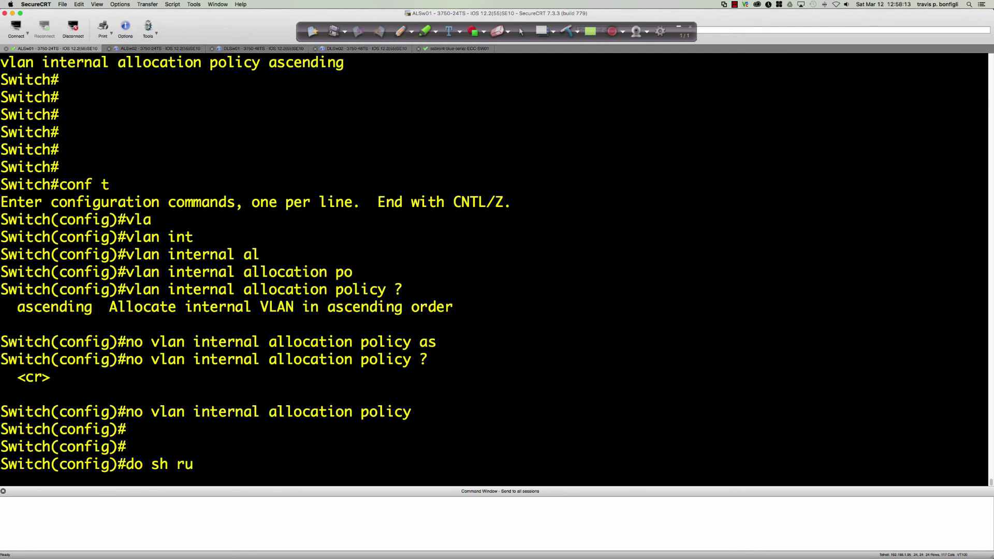
type("n | inc vlan")
key("Return")
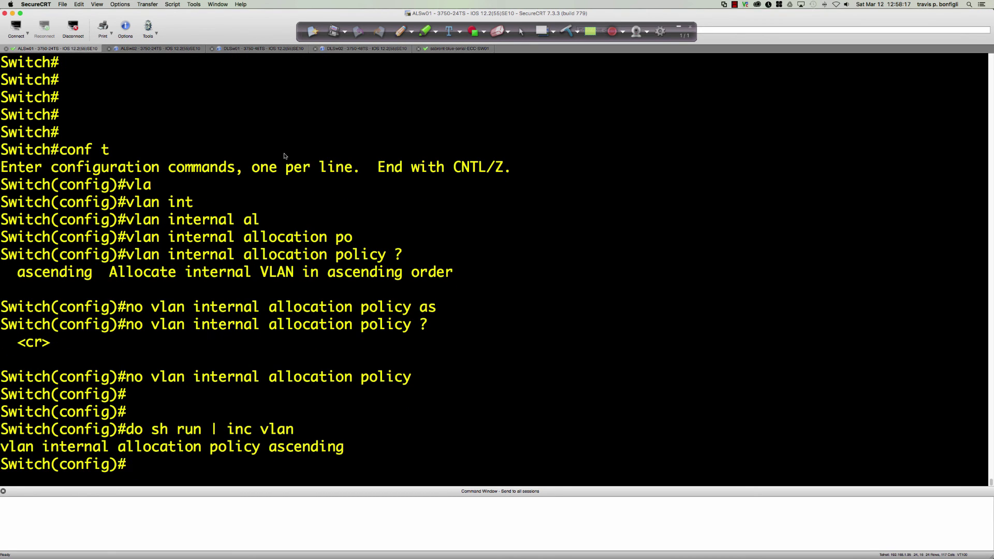
Step: Reissue no vlan internal allocation policy on ALSw01 and recheck the VLAN configuration lines against the listed policy options
key("Return")
key("Return")
key("Up")
key("Up")
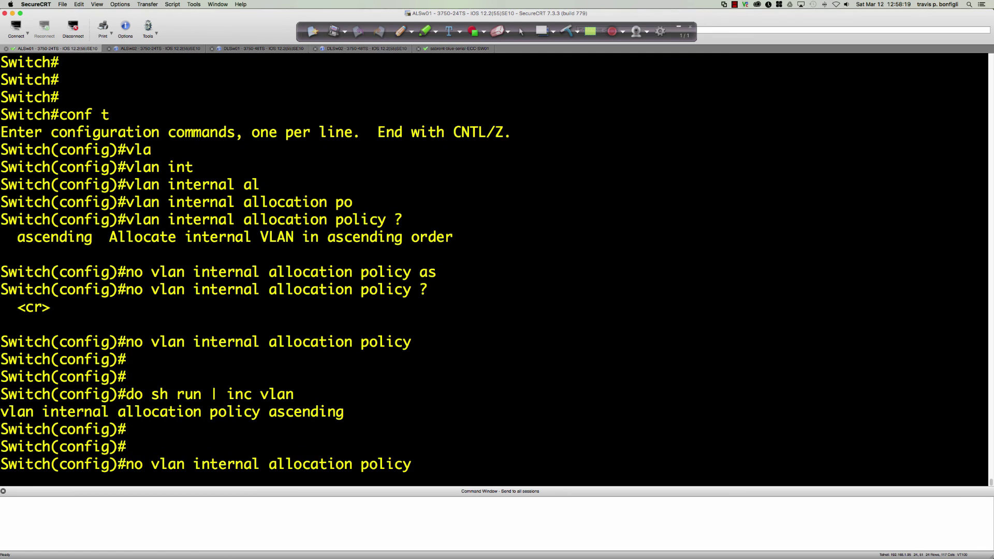
key("Return")
key("Return")
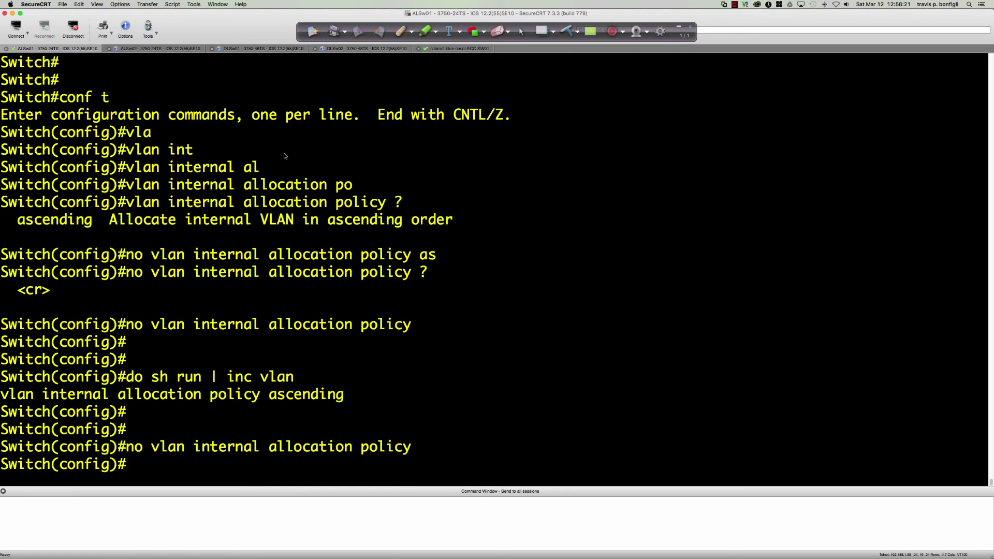
key("Up")
key("Up")
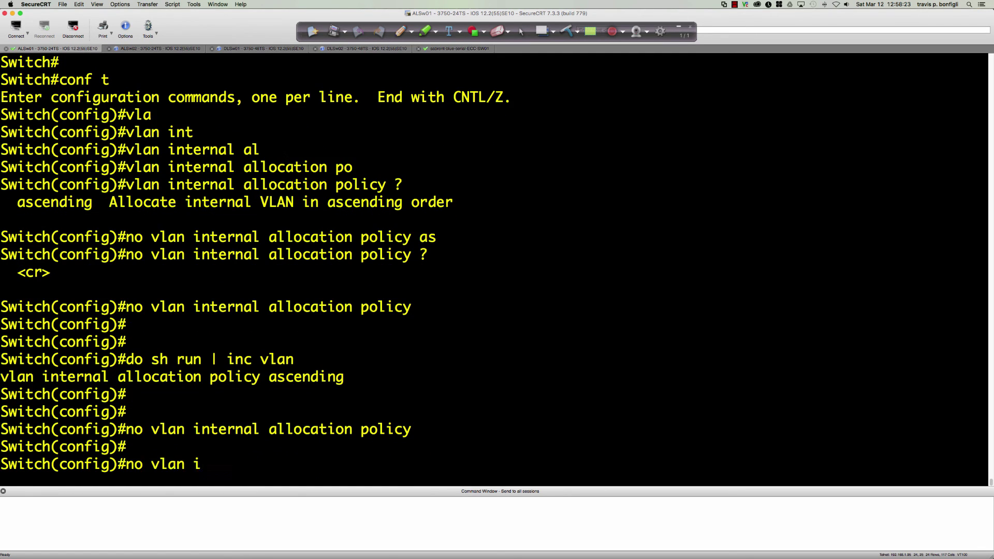
key("Return")
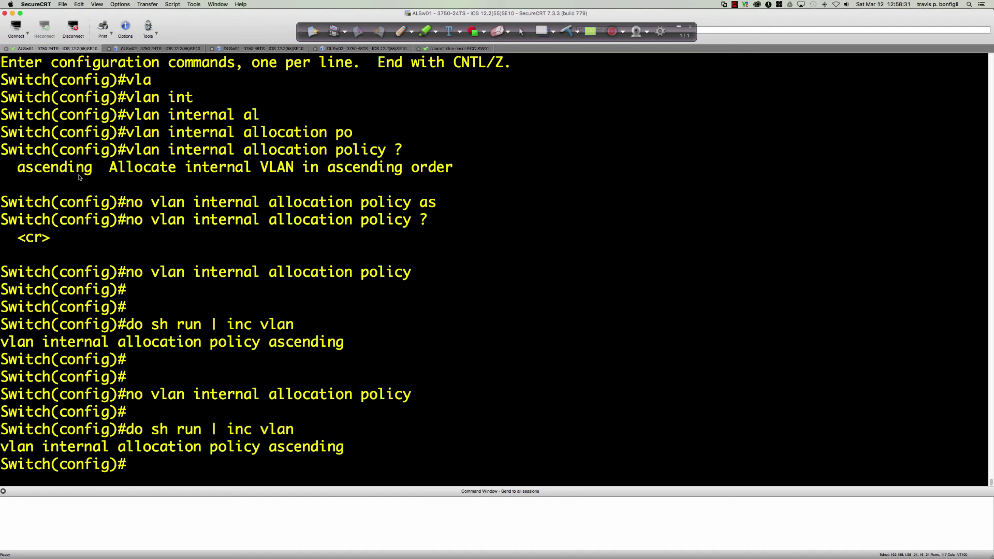
left_click_drag(34, 150, 467, 176)
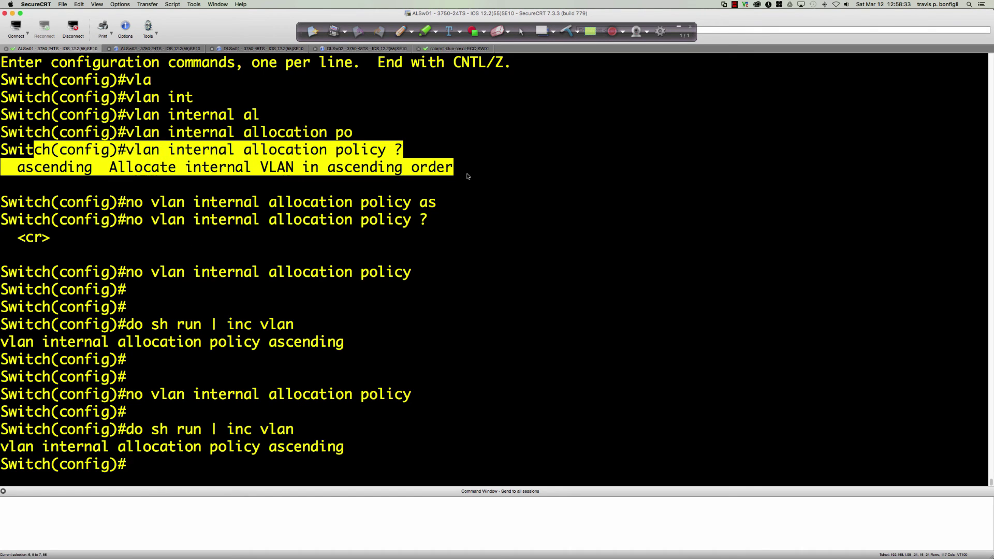
left_click(466, 270)
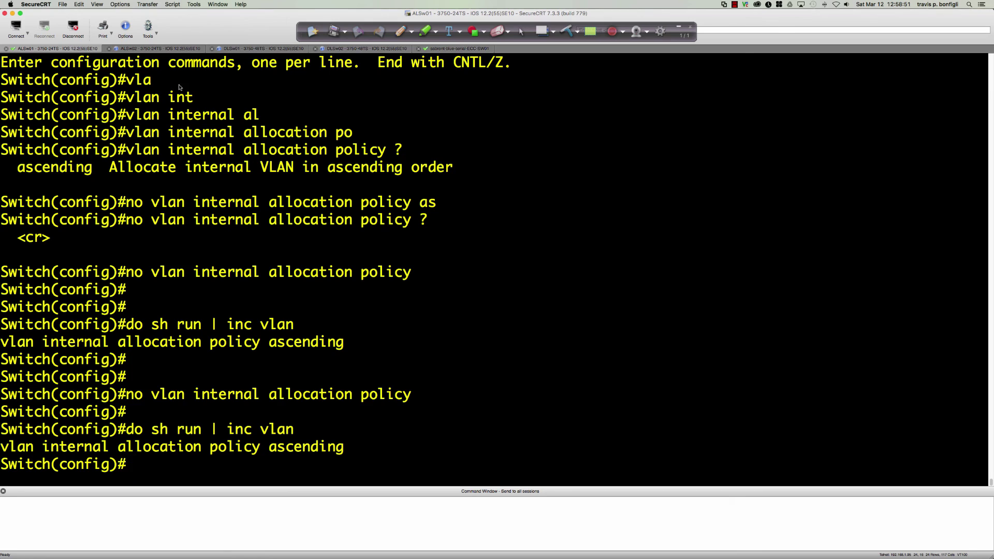
Step: Switch to the DSW1 console in Safari, list its interfaces with do sh ip int bri and examine the Ethernet0/2 entry
left_click(13, 13)
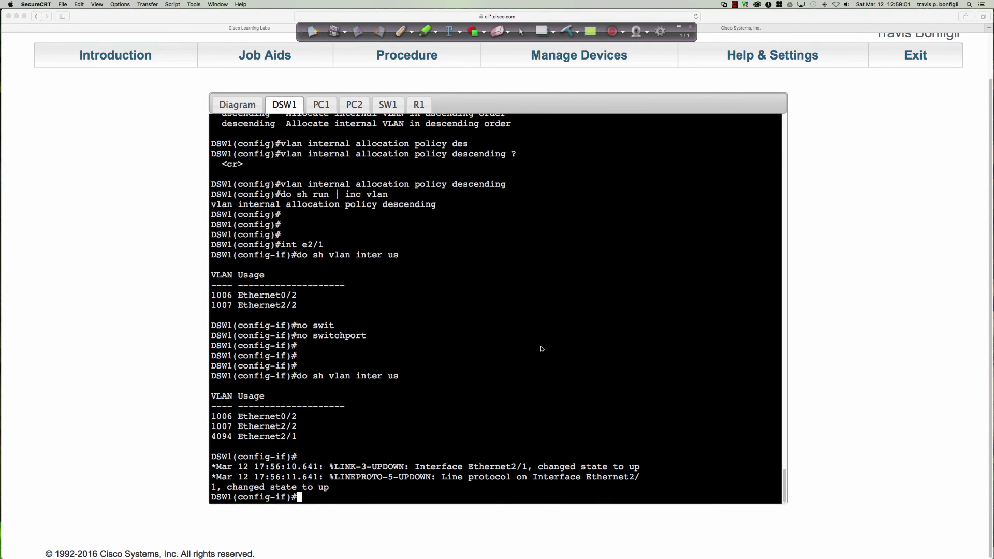
left_click(569, 331)
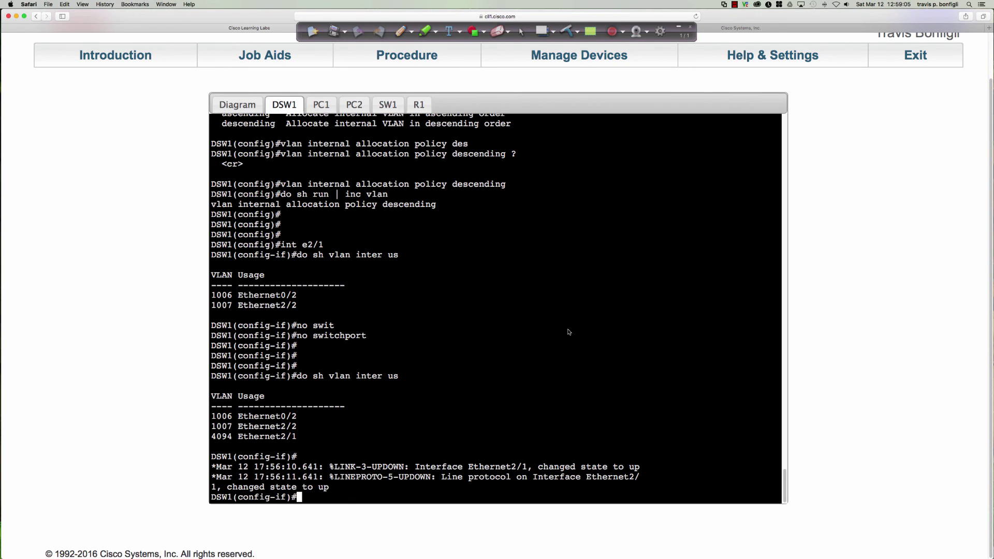
key("Return")
key("Return")
key("Return")
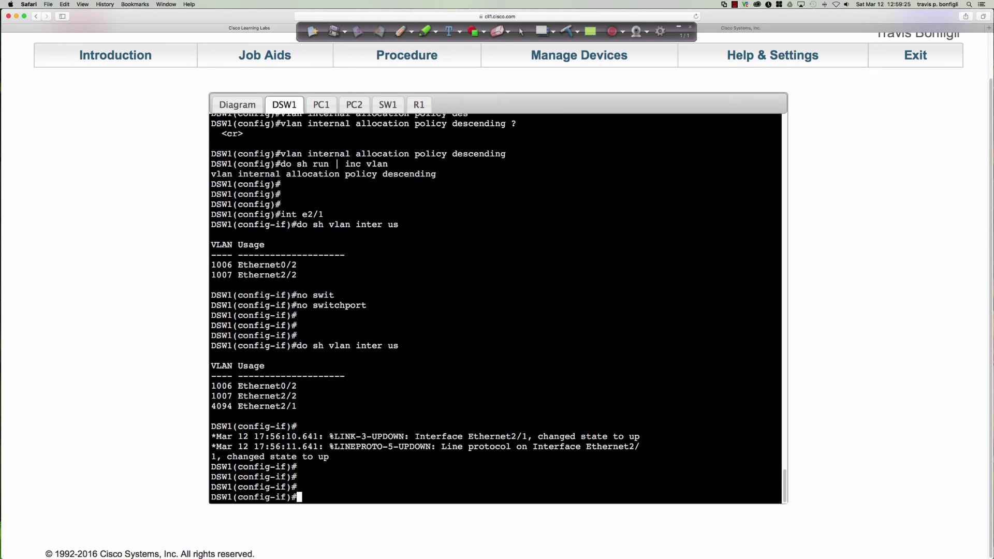
type("do sh ip int bri")
key("Return")
key("space")
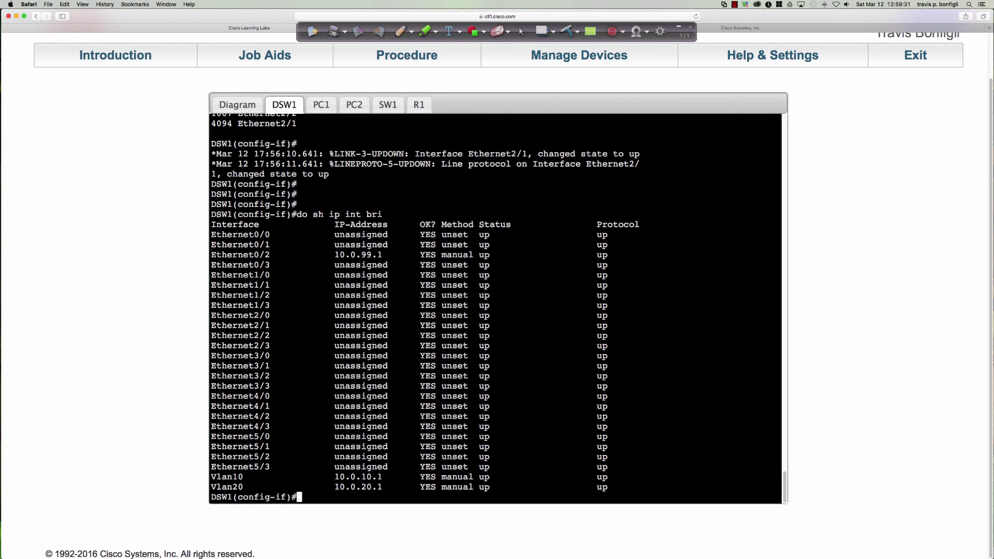
left_click_drag(211, 255, 611, 257)
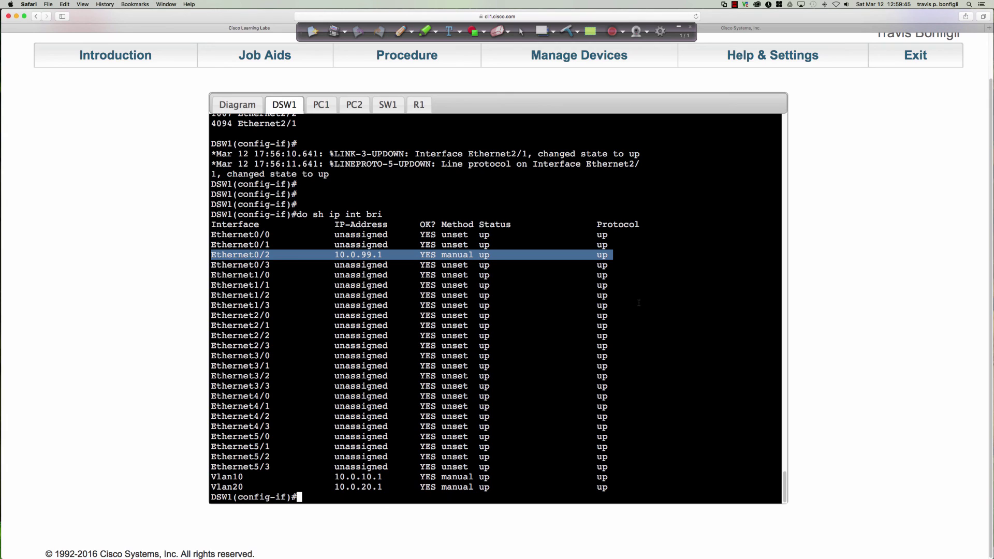
left_click(623, 284)
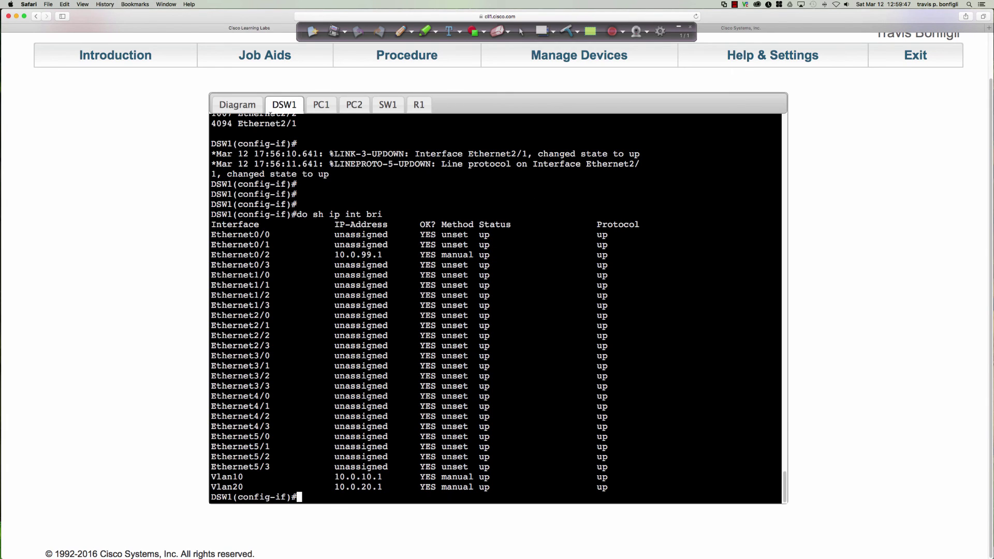
Step: Open R1 from the diagram and examine its EIGRP and static route configuration with sh run | sec eigrp and sh run | inc route
left_click(252, 106)
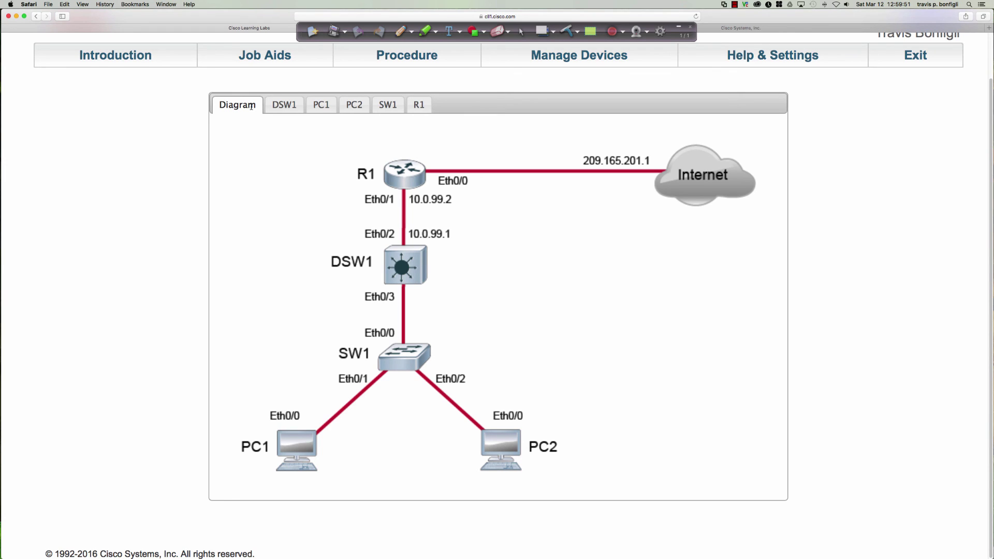
left_click(399, 174)
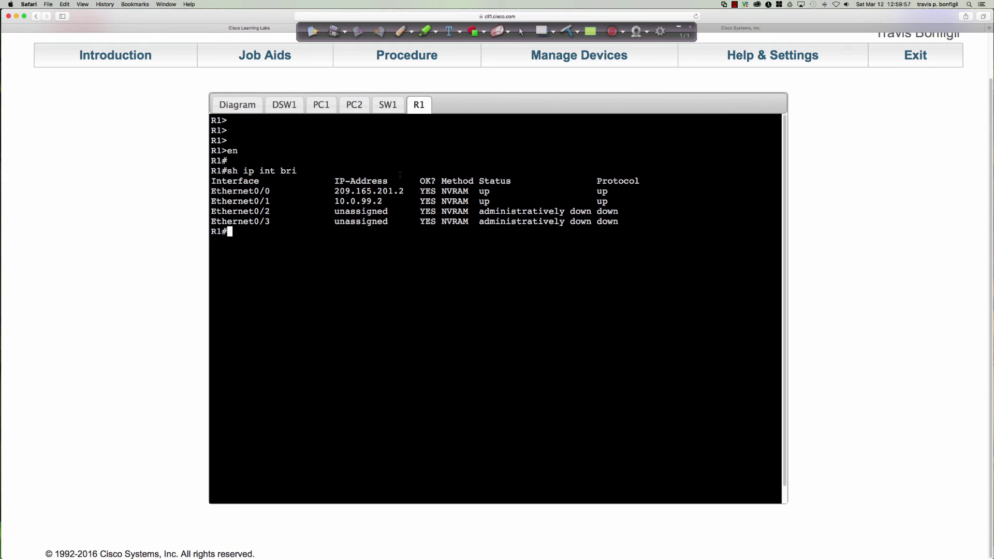
type("sh run | sec eigrp")
key("Return")
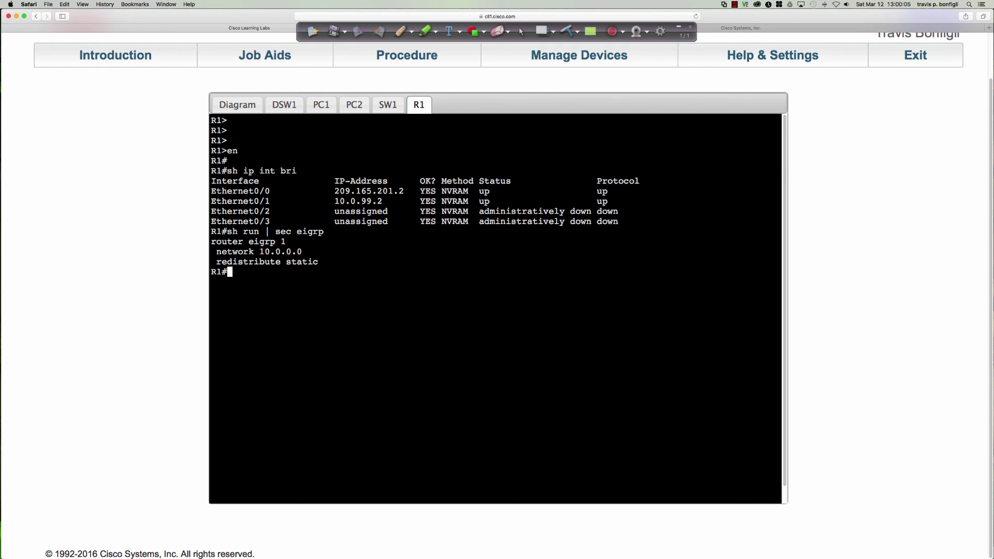
type("sh run | inc route")
key("Return")
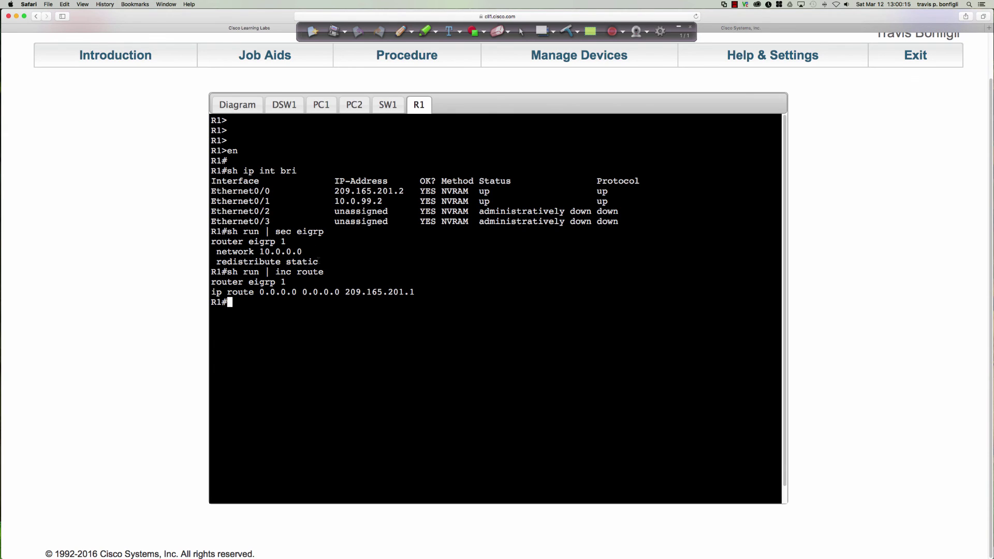
left_click_drag(318, 262, 217, 262)
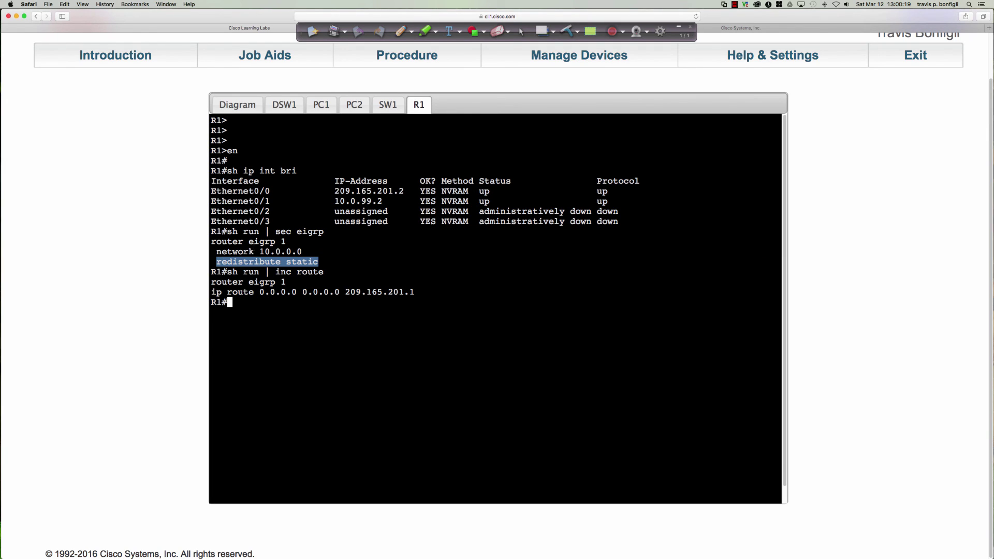
left_click_drag(288, 241, 280, 242)
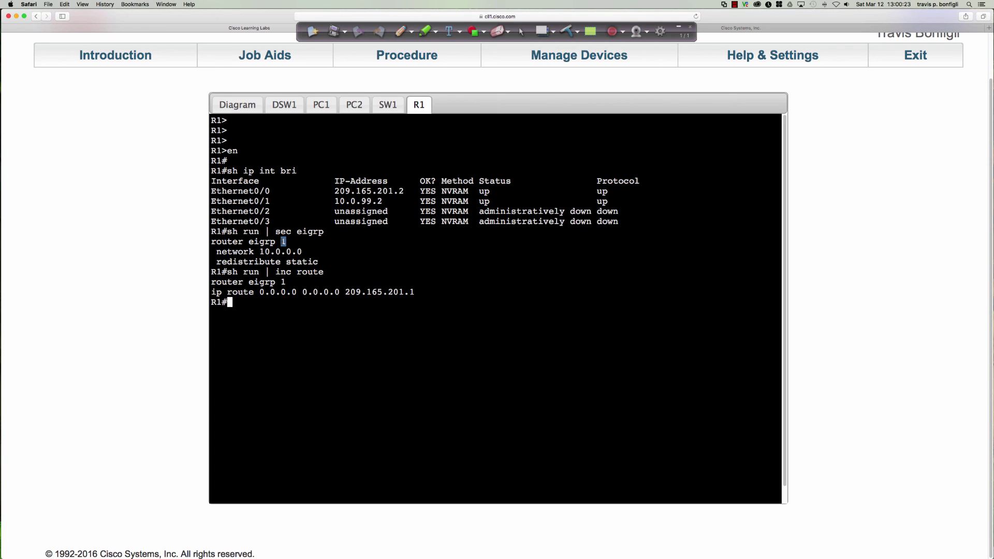
Step: Enable EIGRP process 1 on DSW1 and advertise network 10.0.0.0
left_click(282, 106)
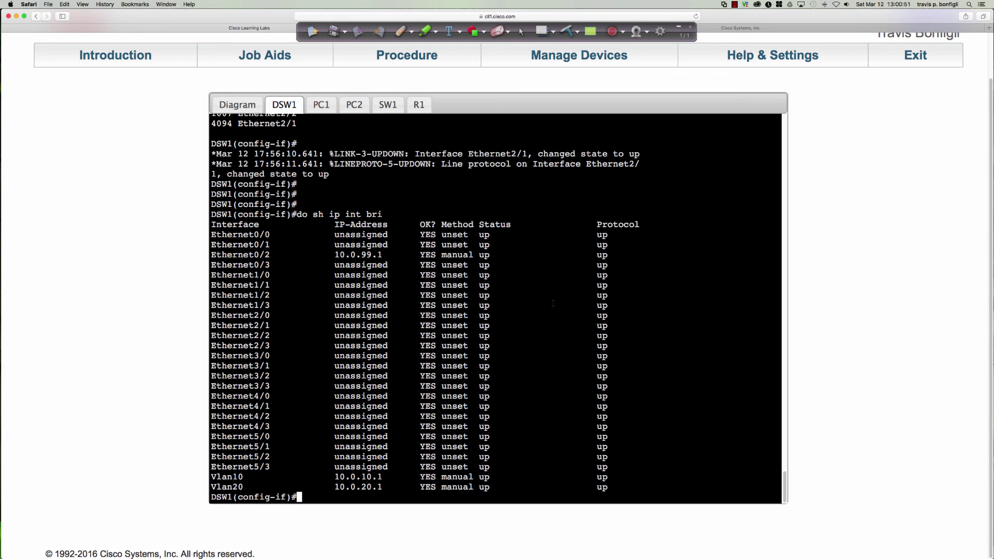
type("router eigrp 1")
key("Return")
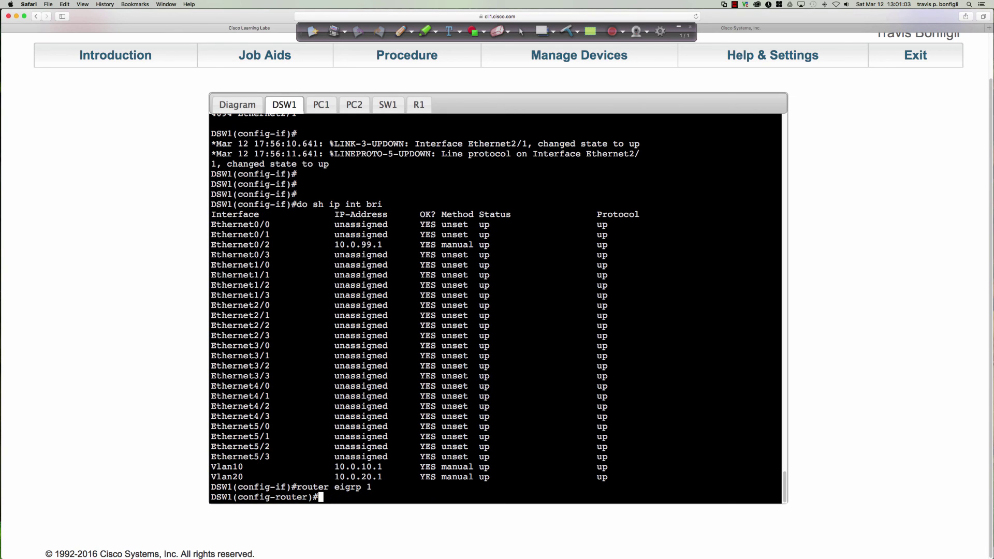
type("net")
key("Tab")
type("10.0.0.0")
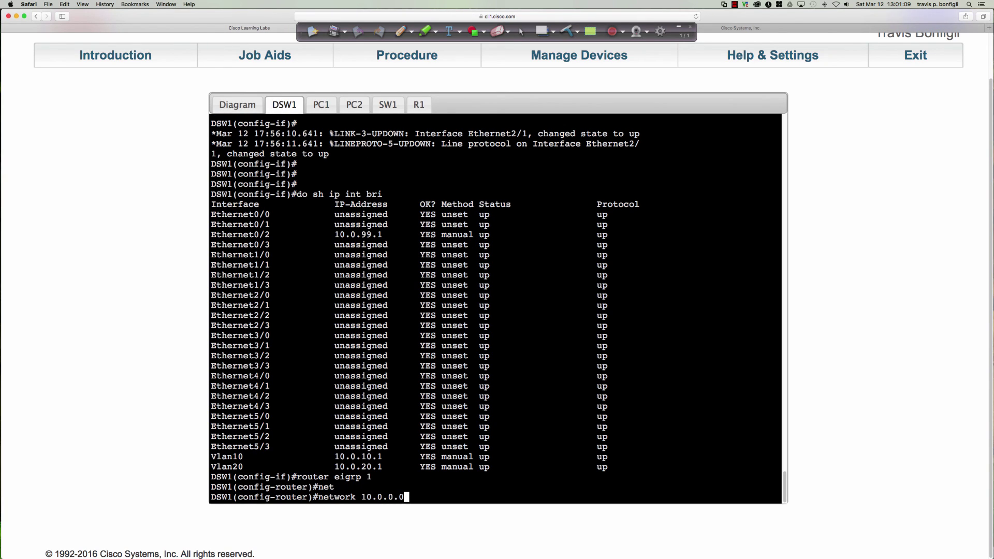
key("Return")
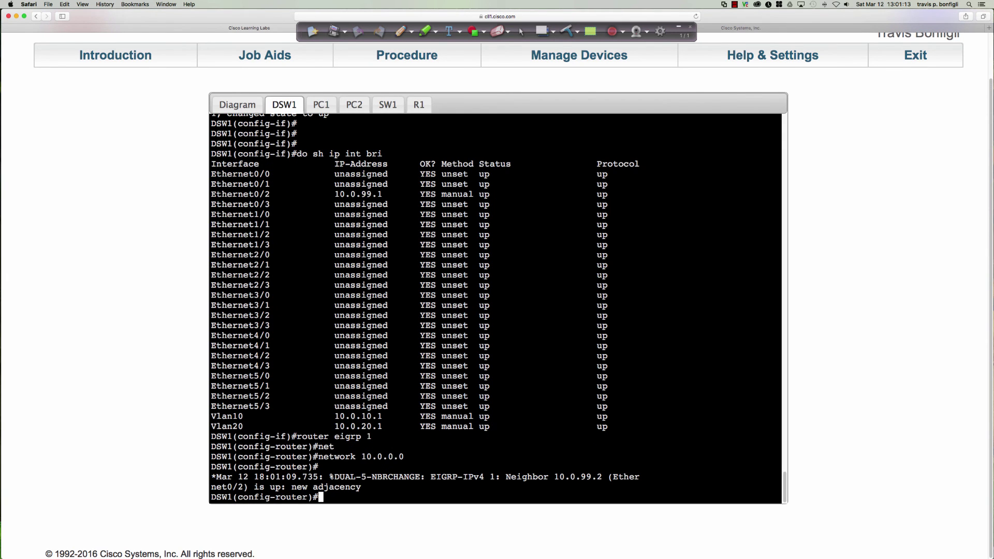
Step: Display DSW1's routing table with do sh ip route and examine the external EIGRP default route
key("Return")
key("Return")
key("Return")
type("do sh ip route")
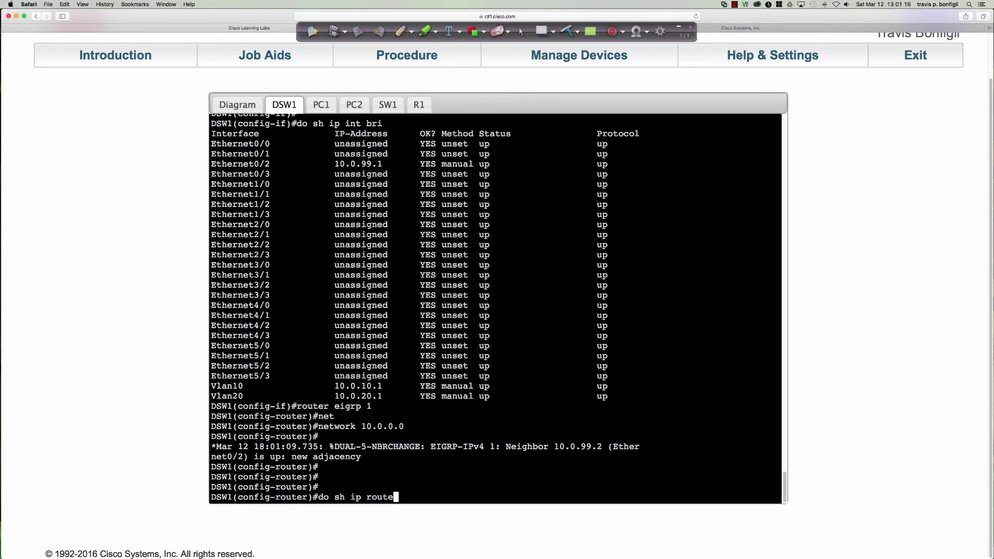
key("Return")
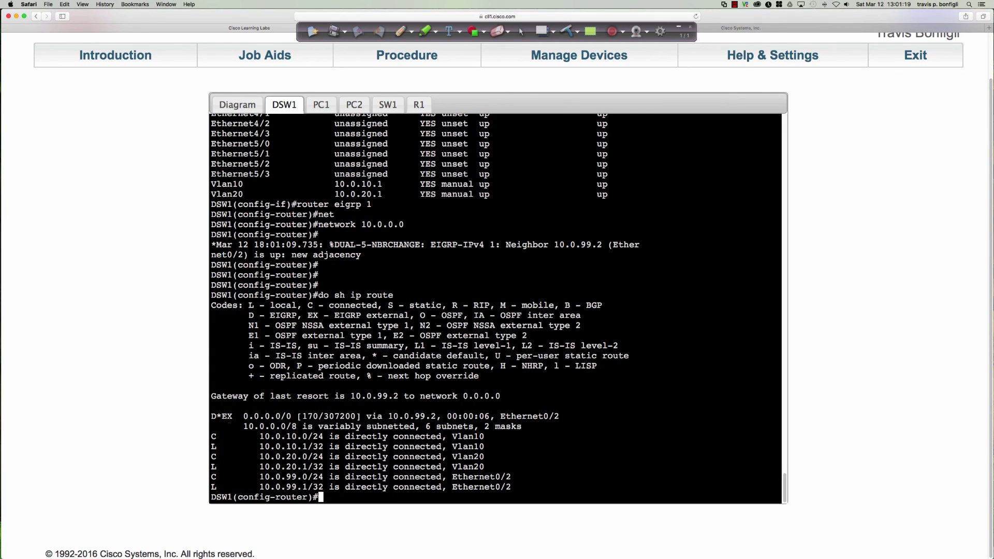
left_click_drag(212, 416, 569, 424)
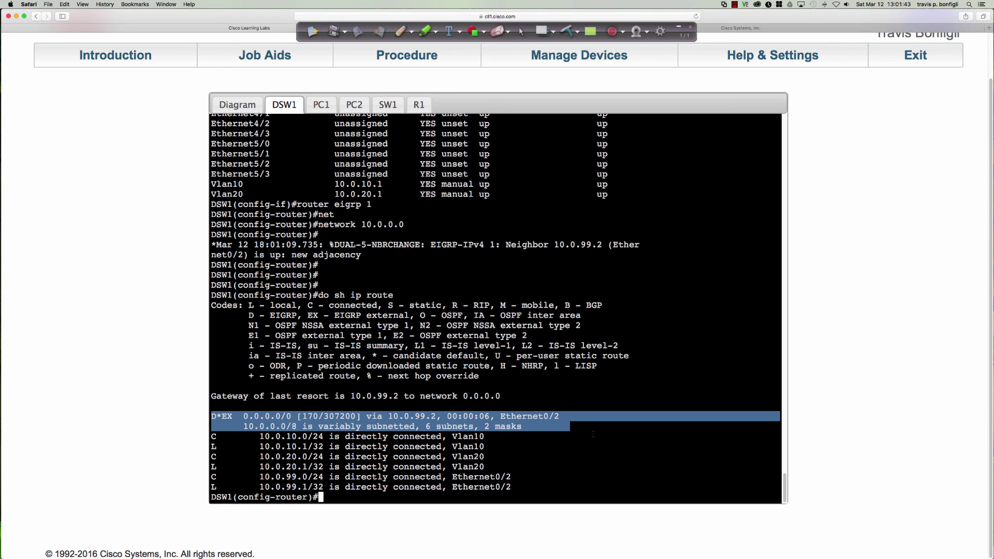
left_click(278, 419)
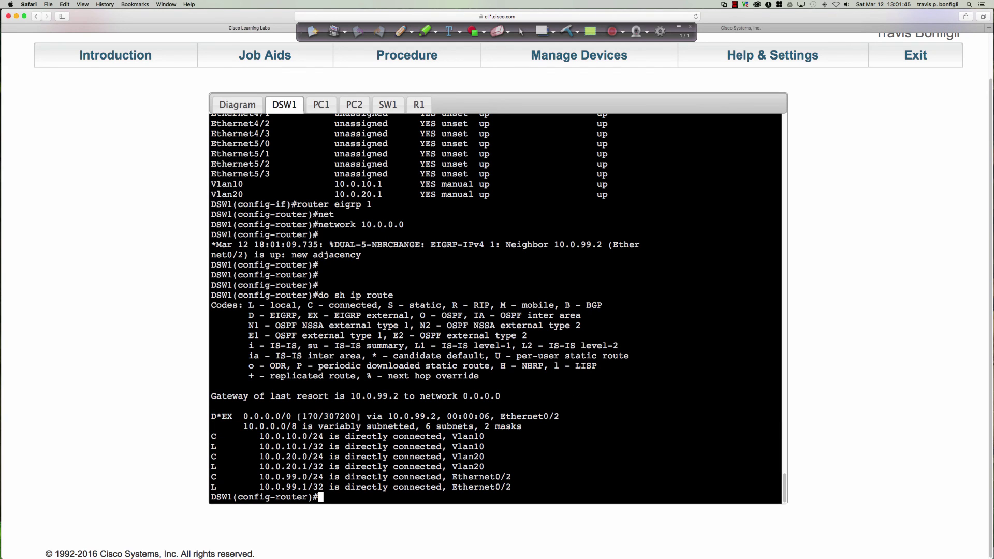
left_click_drag(304, 416, 318, 416)
left_click(613, 443)
Step: Open PC1 from the topology diagram and ping the Internet address 209.165.201.1
left_click(237, 105)
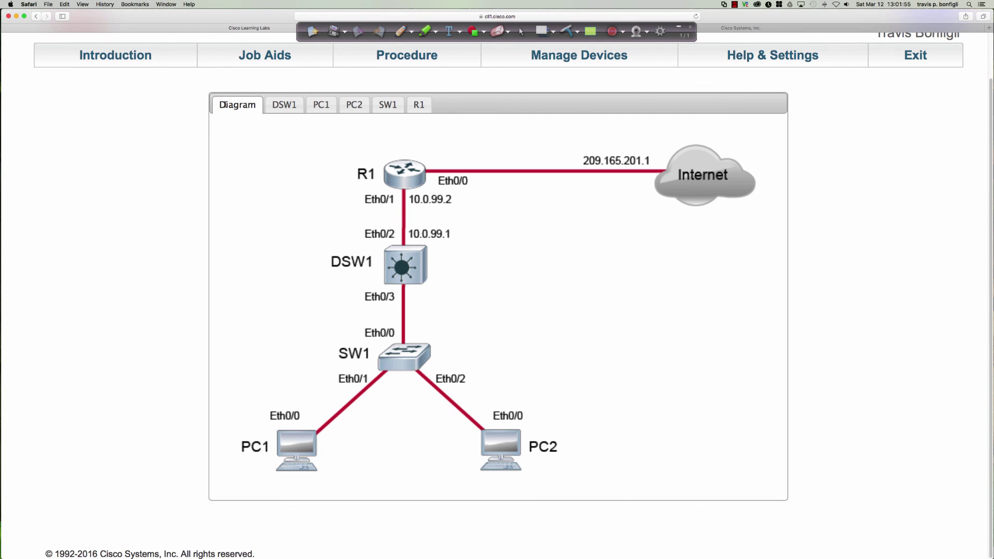
left_click(295, 450)
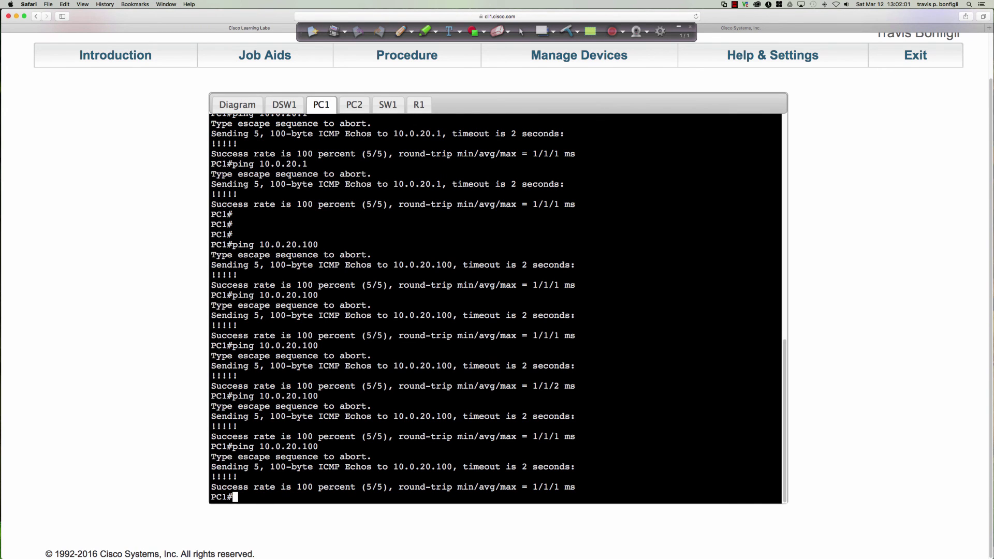
key("Return")
key("Return")
key("Return")
key("Return")
key("Return")
key("Return")
type("pi")
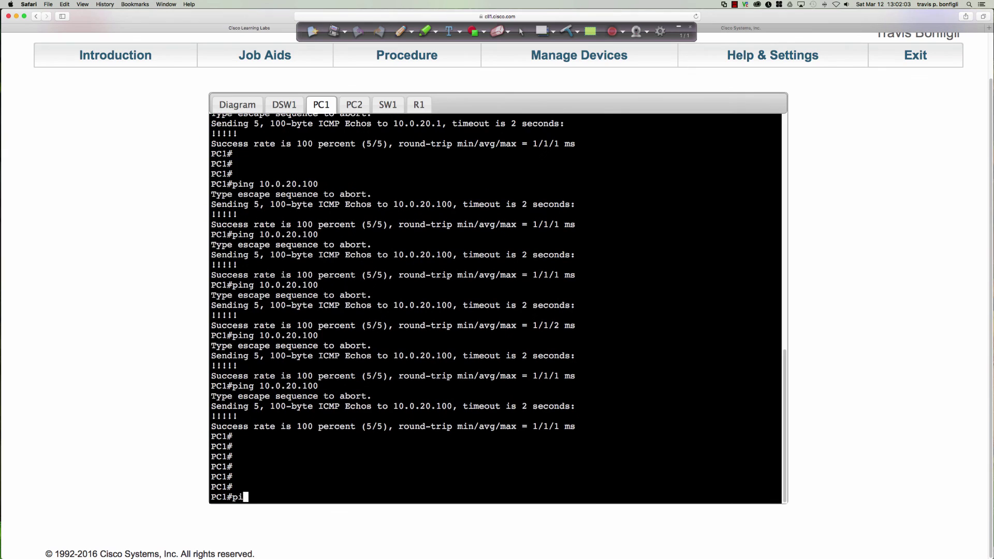
type("ng 209.165.201.1")
key("Return")
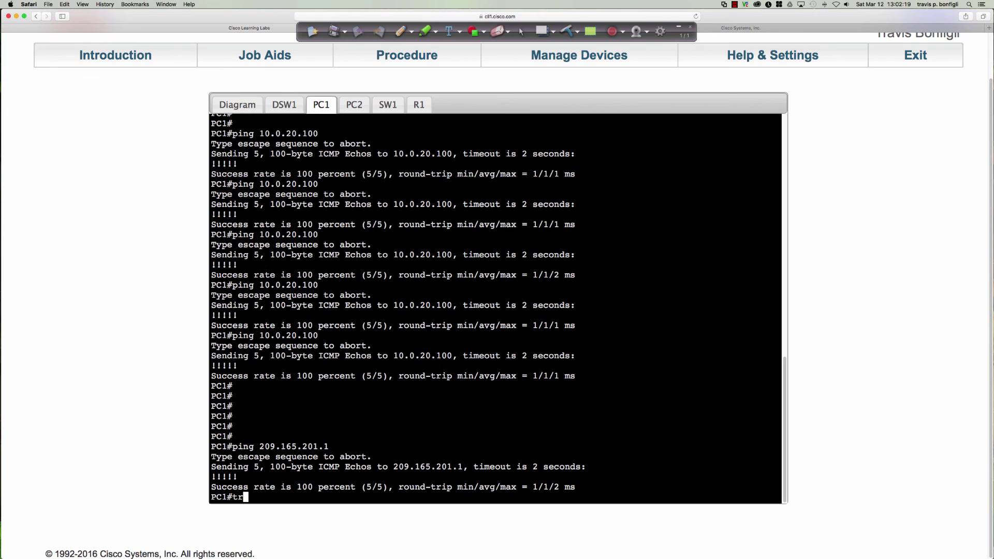
Step: Trace the route from PC1 to 209.165.201.1 with the trace command and examine the hops along the path
key("Up")
key("Left")
key("Left")
key("Left")
key("Left")
key("Left")
key("Left")
key("Left")
key("Left")
key("Left")
key("Left")
key("Left")
key("Left")
key("Left")
key("Left")
key("BackSpace")
key("BackSpace")
key("BackSpace")
key("BackSpace")
type("trace")
key("Return")
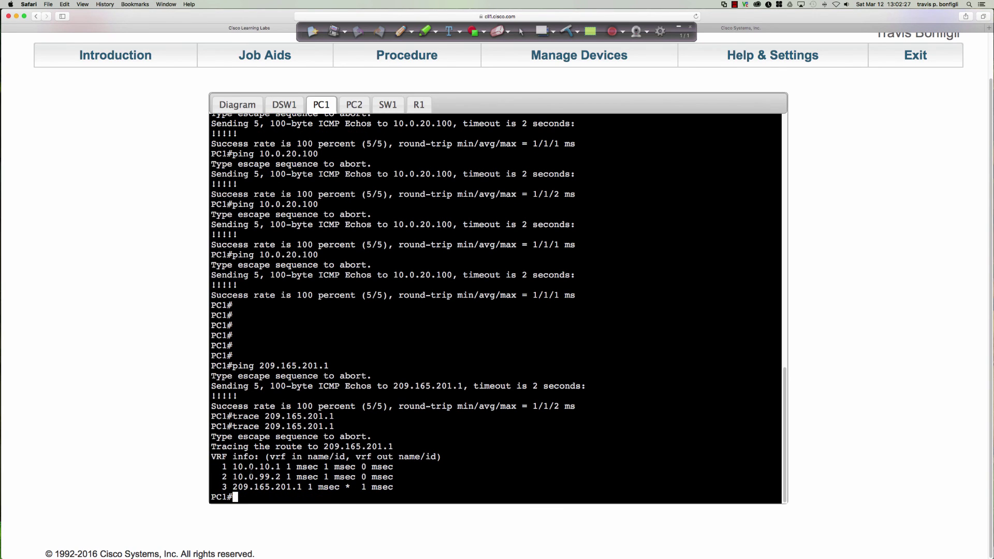
left_click_drag(233, 466, 280, 476)
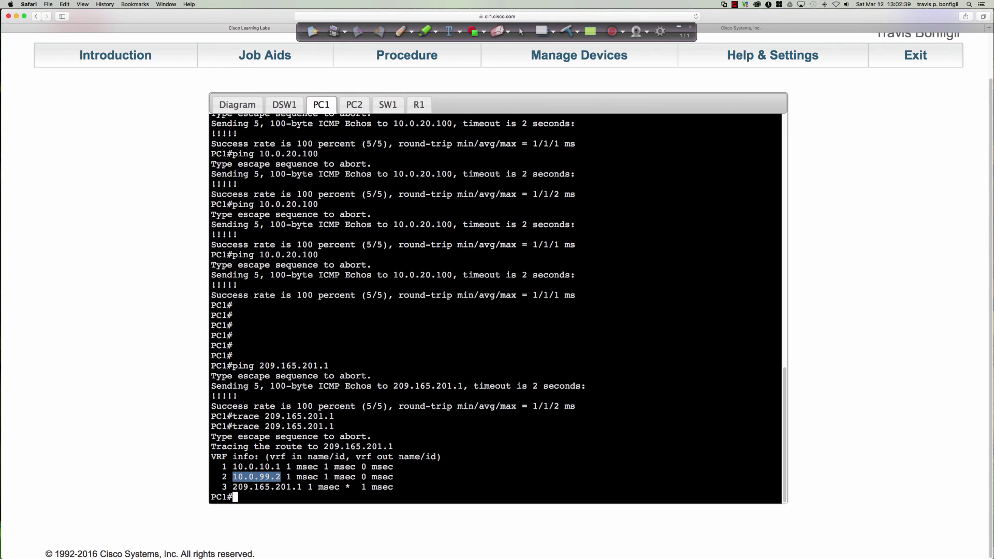
left_click_drag(232, 486, 308, 487)
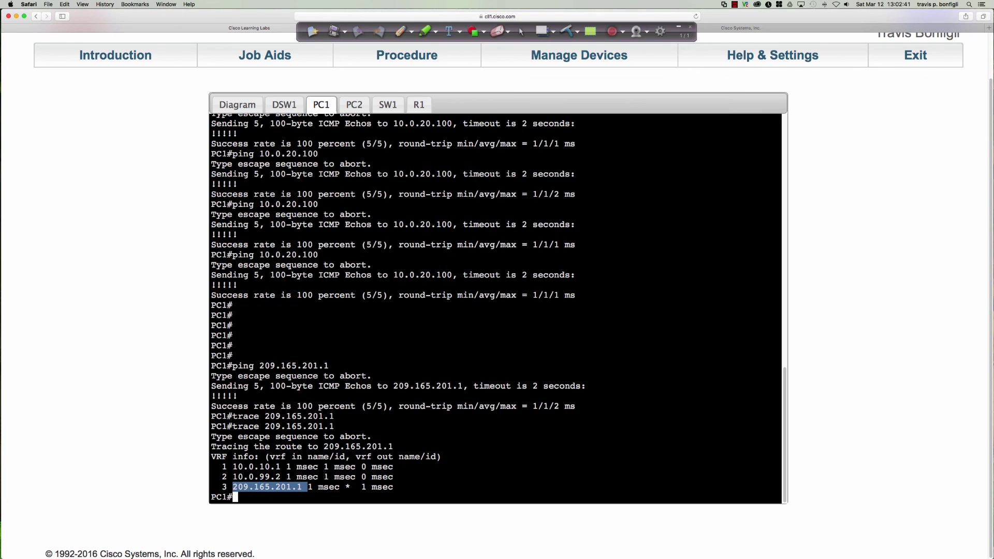
Step: Switch to the PC2 console and ping the Internet address 209.165.201.1
left_click(355, 104)
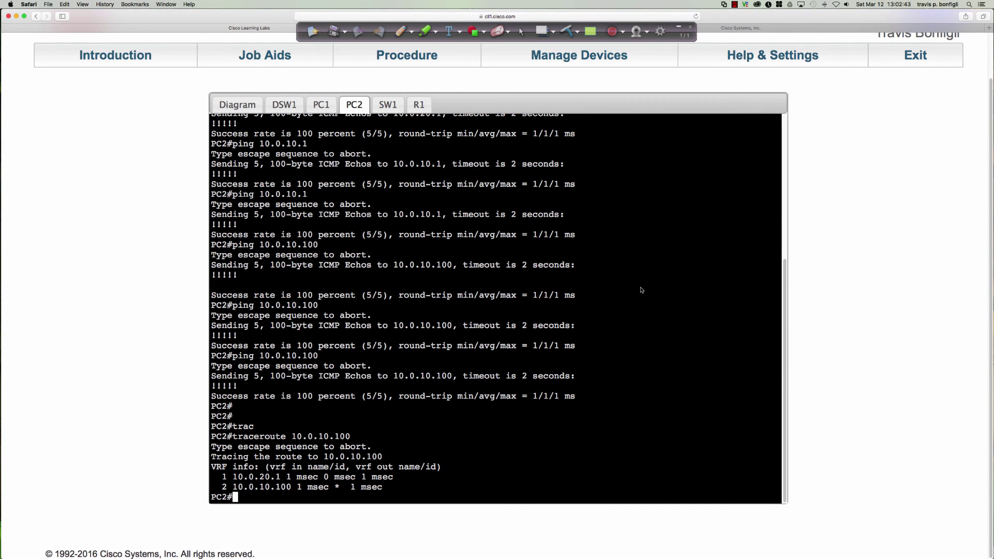
key("Return")
key("Return")
key("Return")
key("Return")
type("ping ")
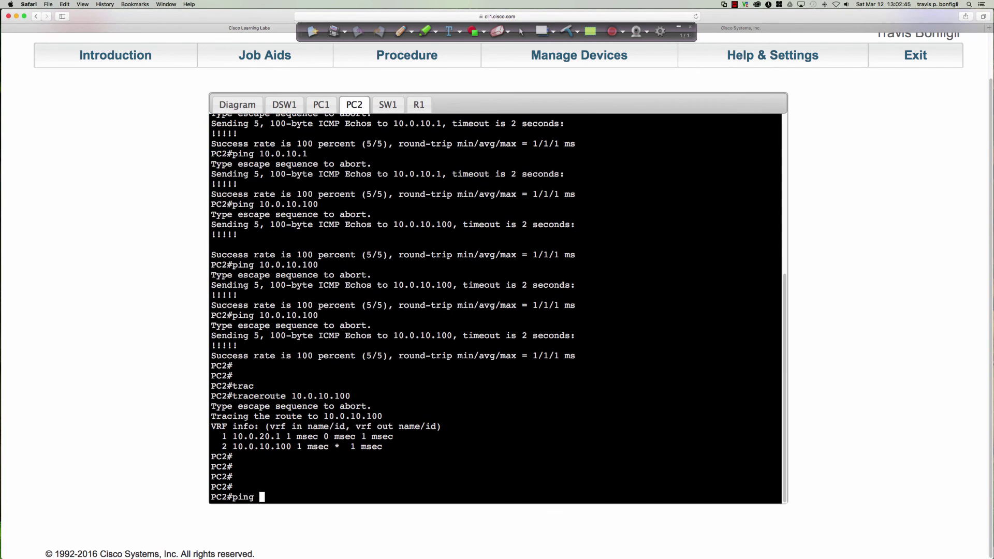
type("209.165.201.1")
key("Return")
key("Return")
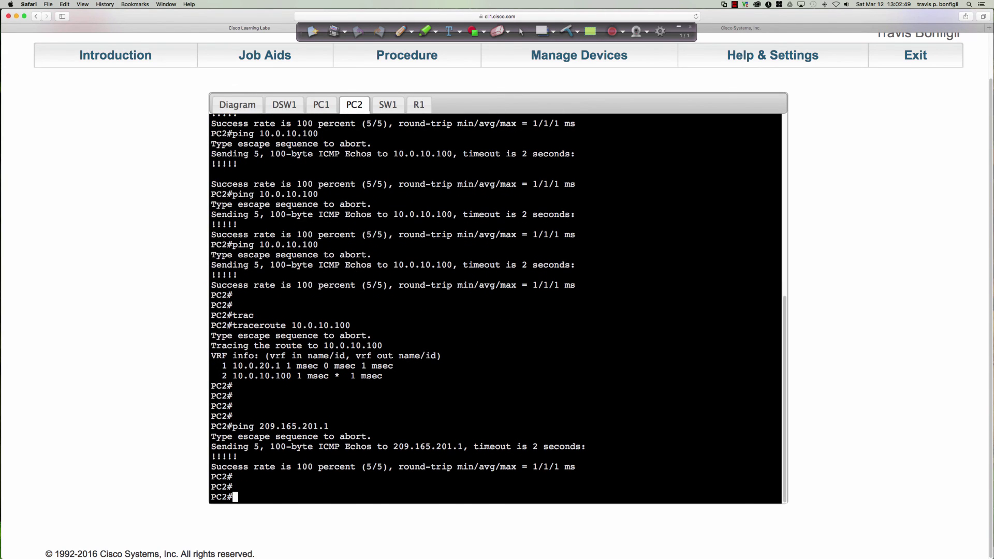
Step: Trace the route from PC2 to 209.165.201.1 with the trace command
key("Up")
key("Left")
key("Left")
key("Left")
key("Left")
key("Left")
key("Left")
key("Left")
key("Left")
key("Left")
key("Left")
key("Left")
key("Left")
key("Left")
key("BackSpace")
key("BackSpace")
key("BackSpace")
key("BackSpace")
key("BackSpace")
type("trace")
key("Return")
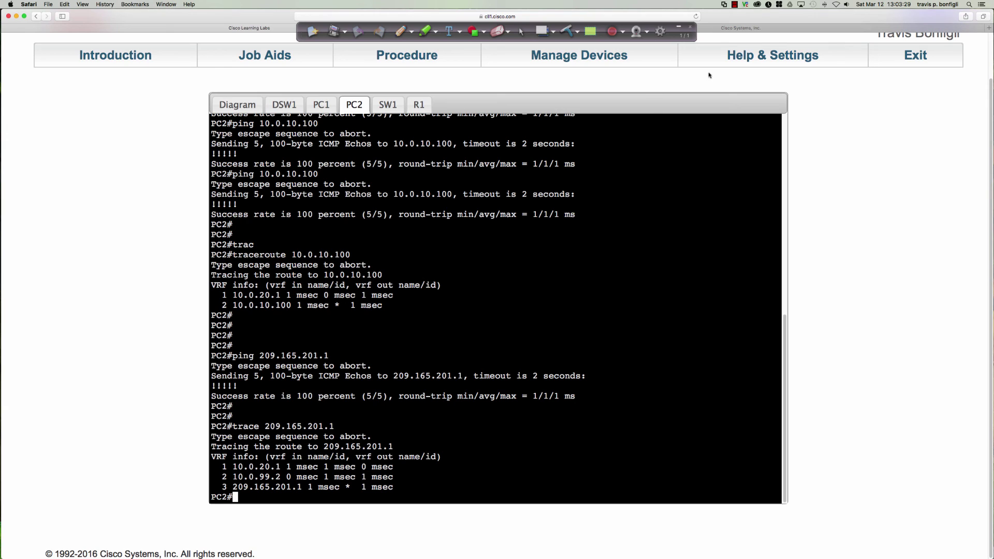
left_click(735, 6)
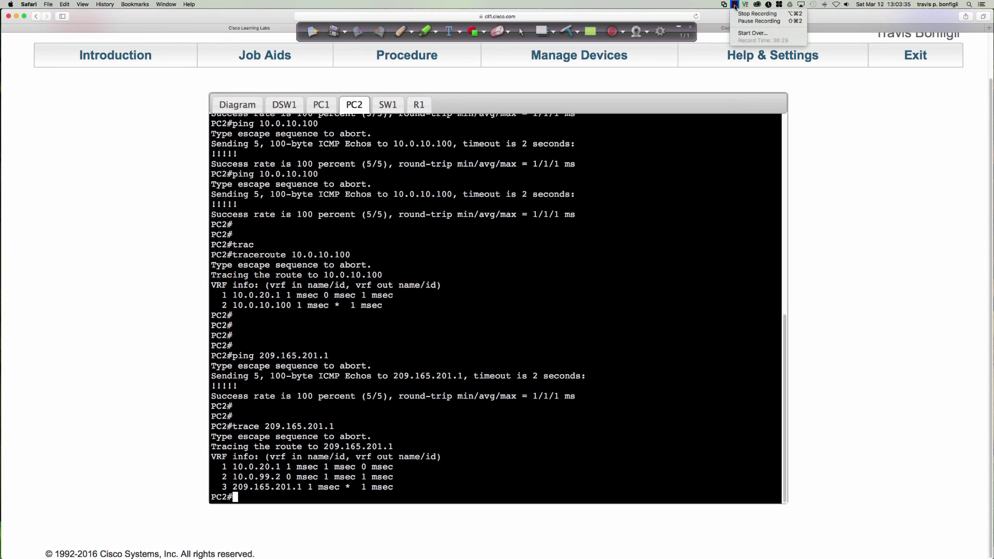